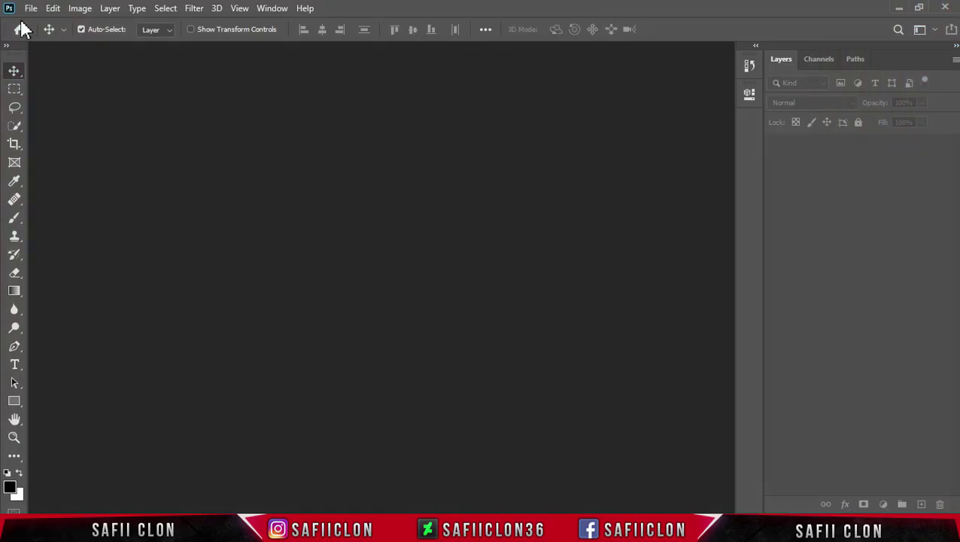
- Open jasmin-chew-BK1ZU6AV4-w-unsplash.jpg from the Anime Style 2 folder
{"action": "left_click", "coordinate": [31, 8]}
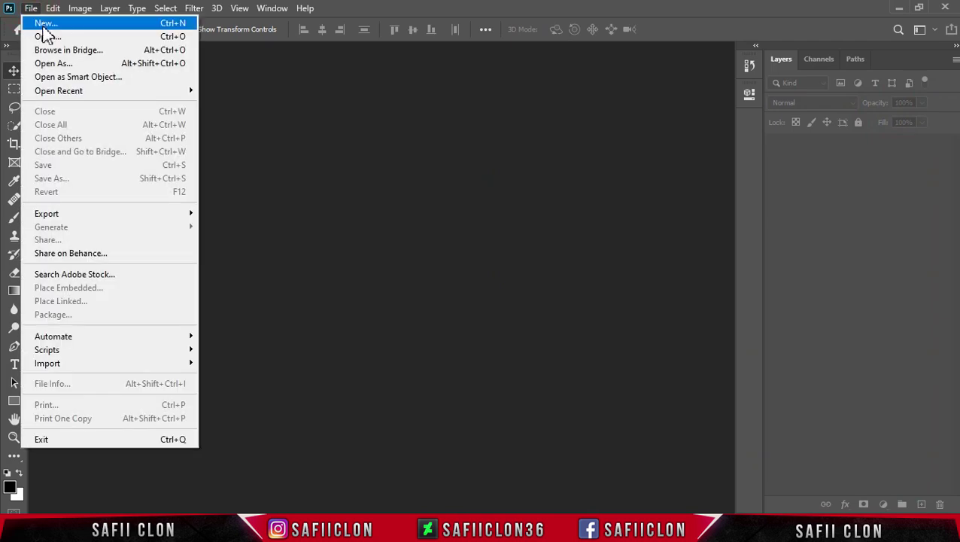
{"action": "left_click", "coordinate": [61, 36]}
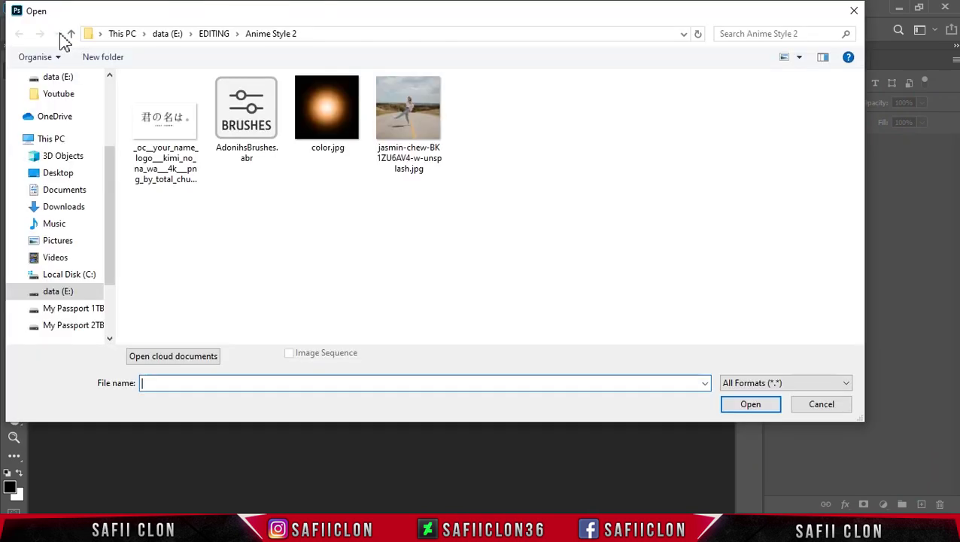
{"action": "left_click", "coordinate": [416, 119]}
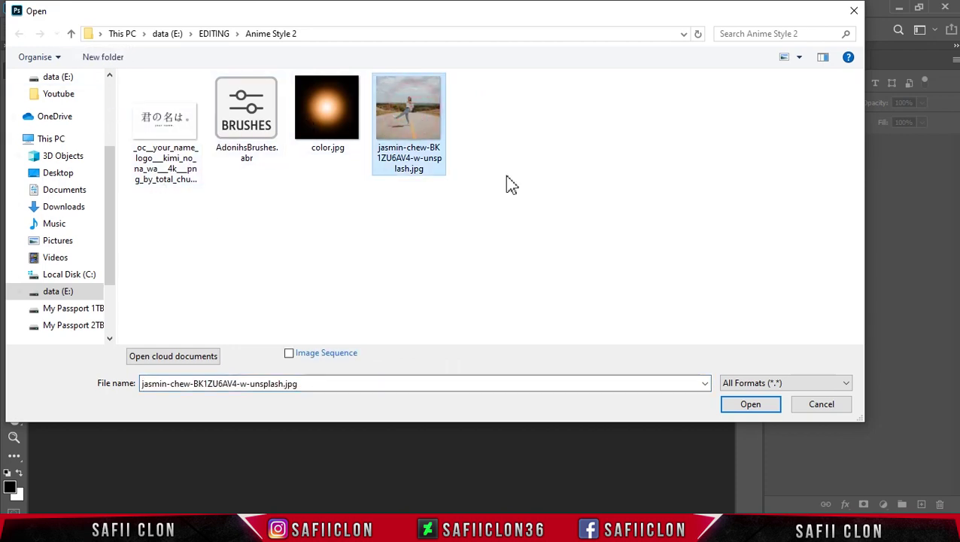
{"action": "left_click", "coordinate": [750, 406]}
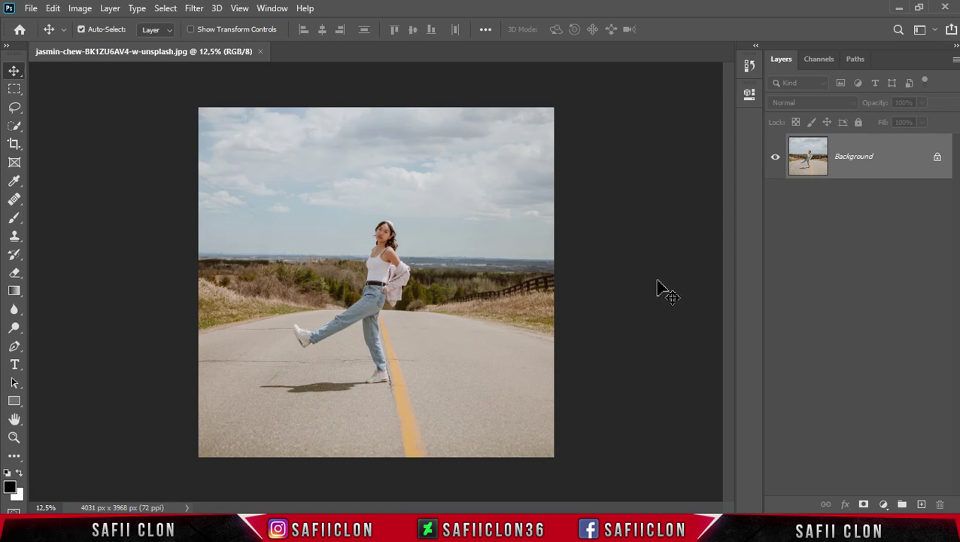
- Unlock the Background as Layer 0 and duplicate it twice
{"action": "left_click", "coordinate": [937, 161]}
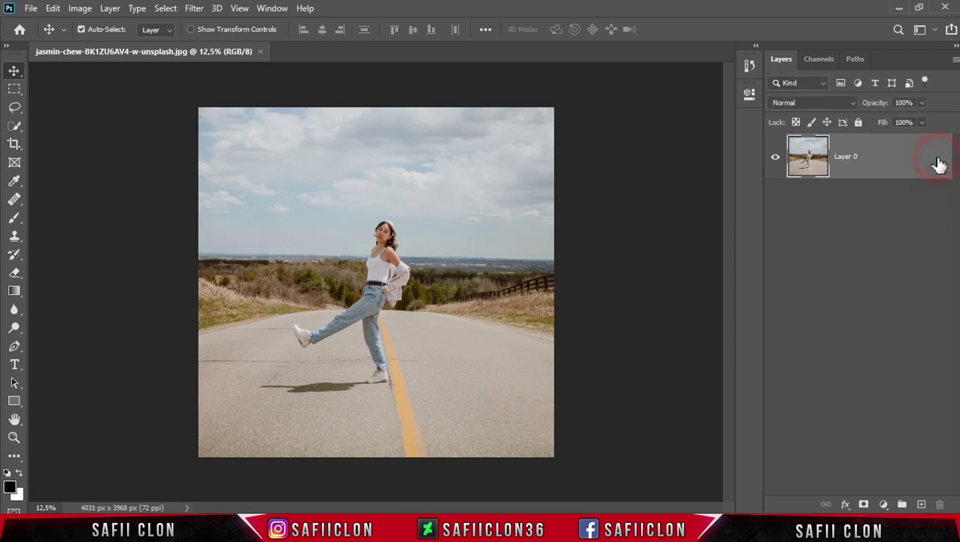
{"action": "right_click", "coordinate": [873, 158]}
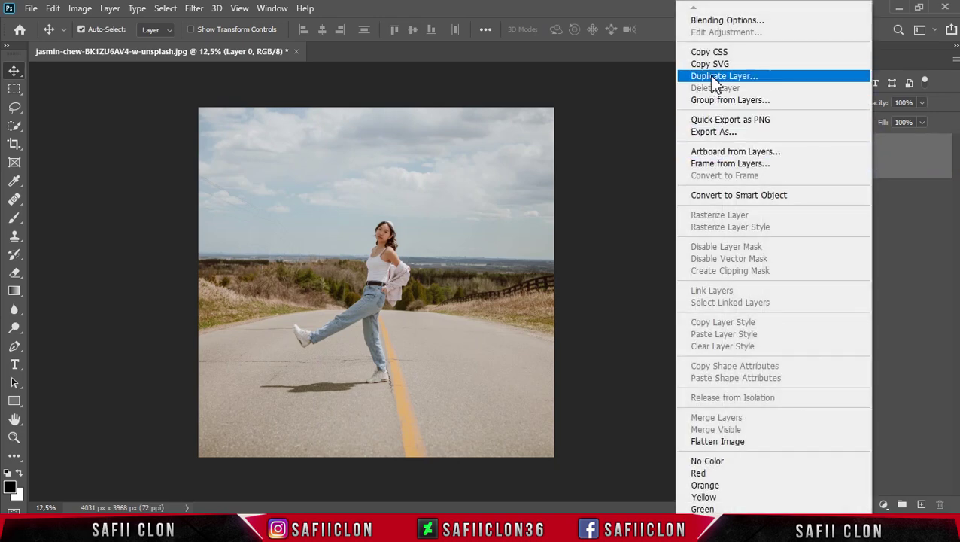
{"action": "left_click", "coordinate": [712, 77]}
{"action": "left_click", "coordinate": [604, 136]}
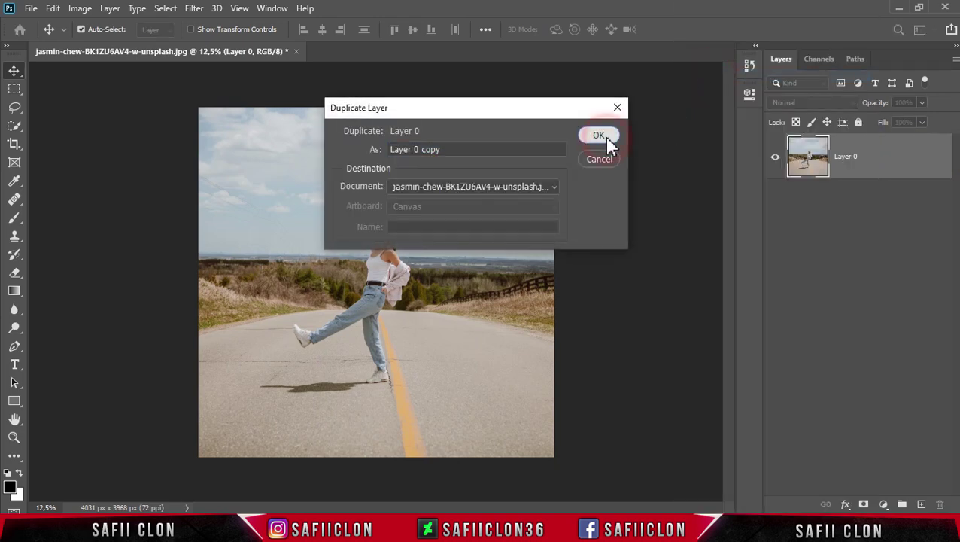
{"action": "right_click", "coordinate": [897, 159]}
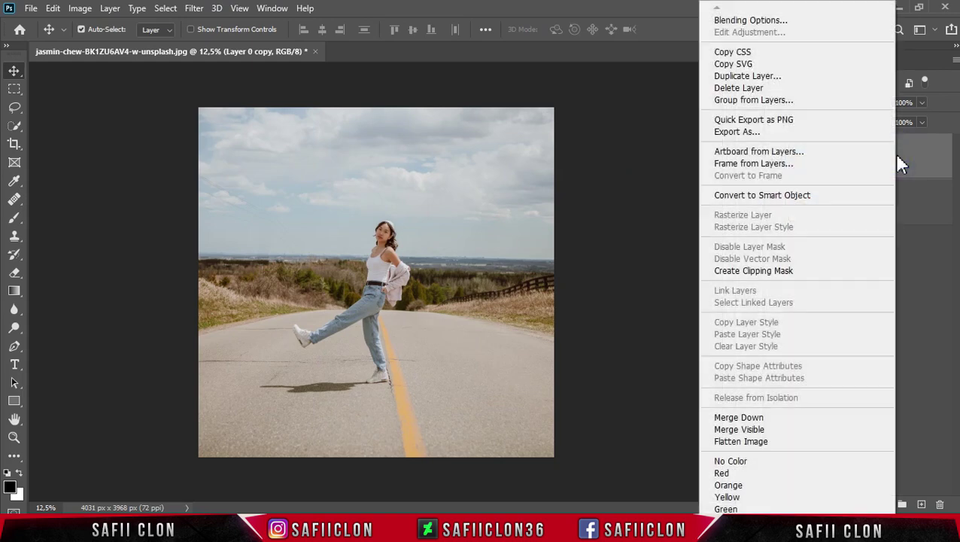
{"action": "left_click", "coordinate": [718, 78]}
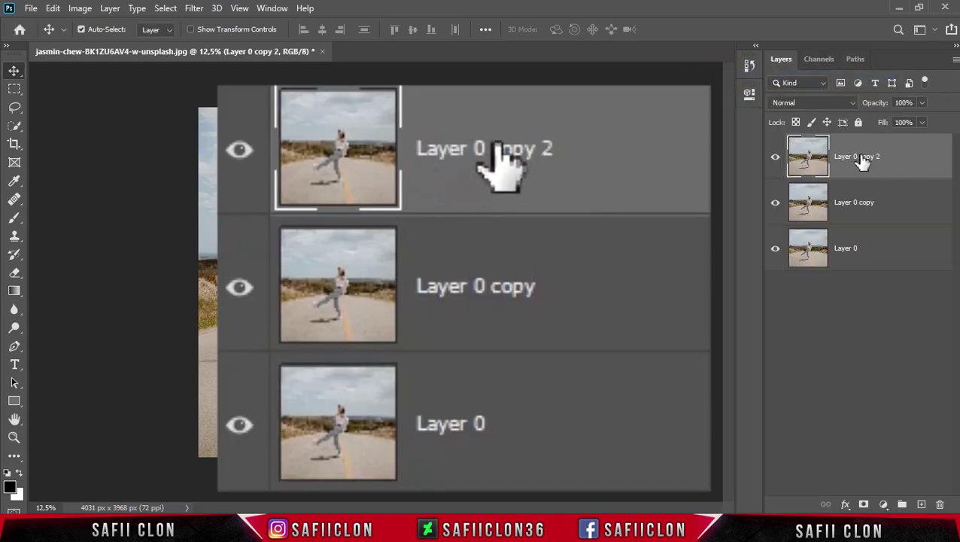
- Rename the top copy layer CLOUD and the middle copy layer GROUND
{"action": "double_click", "coordinate": [864, 156]}
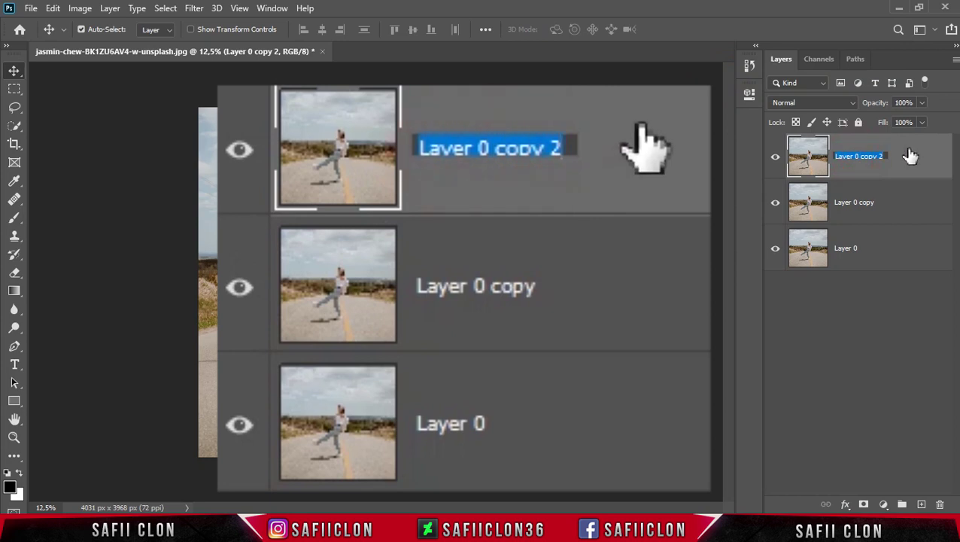
{"action": "type", "text": "CLOUD"}
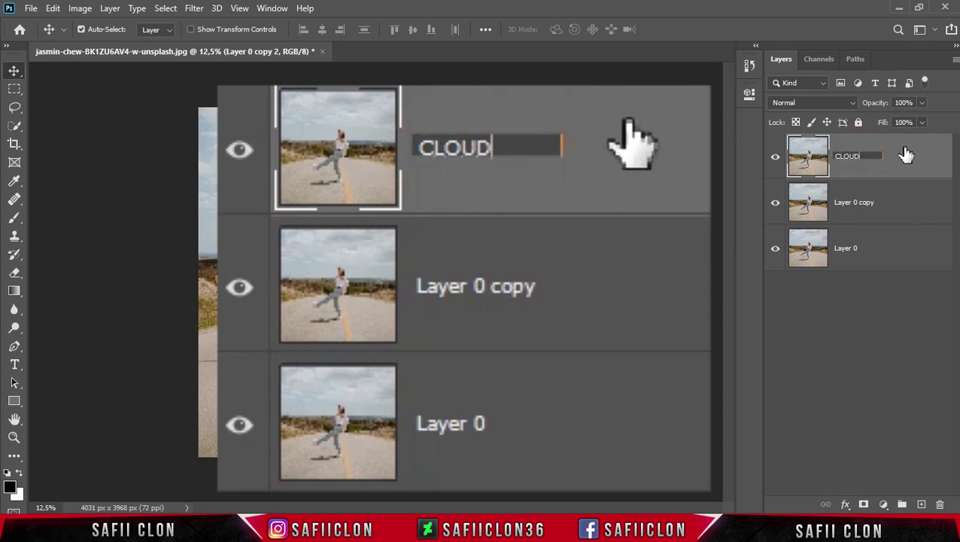
{"action": "left_click", "coordinate": [905, 154]}
{"action": "left_click", "coordinate": [852, 211]}
{"action": "double_click", "coordinate": [852, 205]}
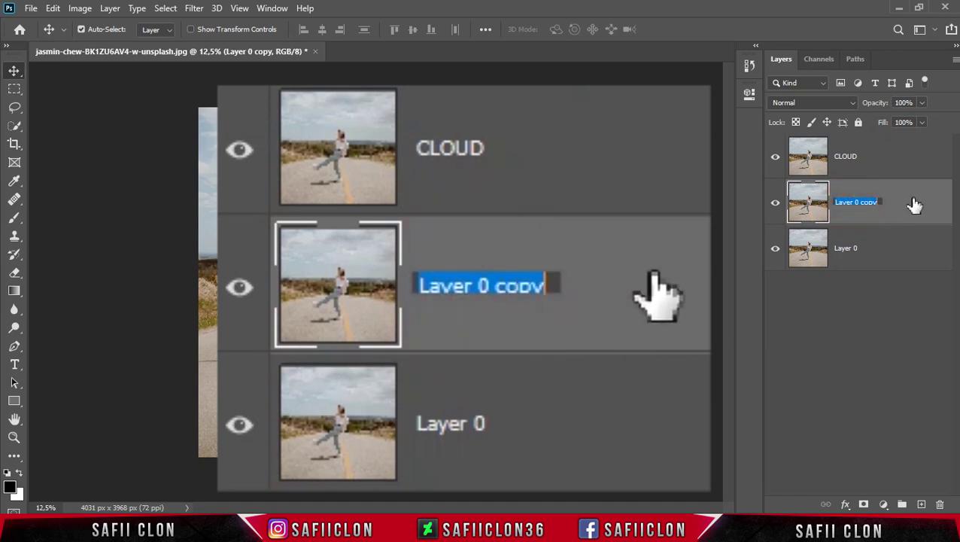
{"action": "type", "text": "GROUND"}
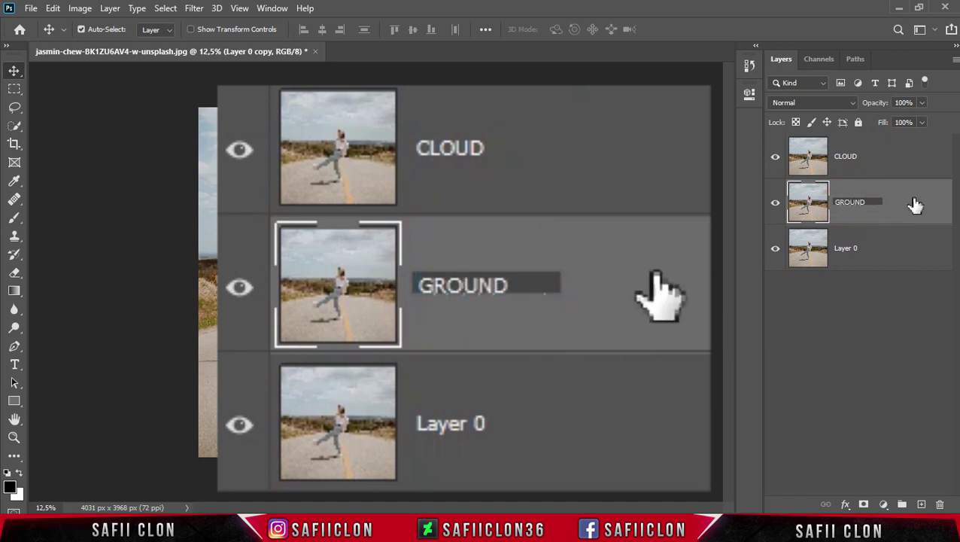
{"action": "left_click", "coordinate": [913, 204]}
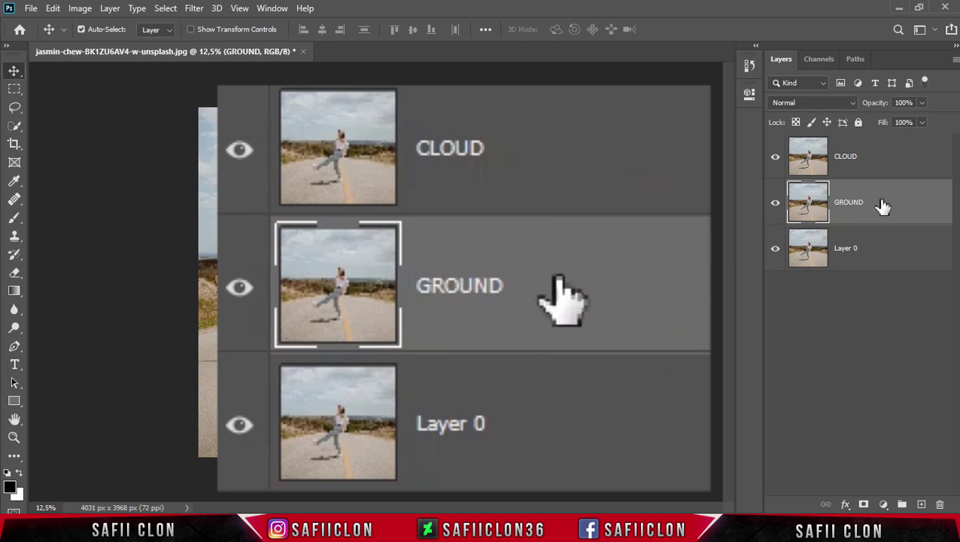
- Rename Layer 0 to ORIGINAL, hide ORIGINAL and GROUND, and select CLOUD
{"action": "double_click", "coordinate": [850, 249]}
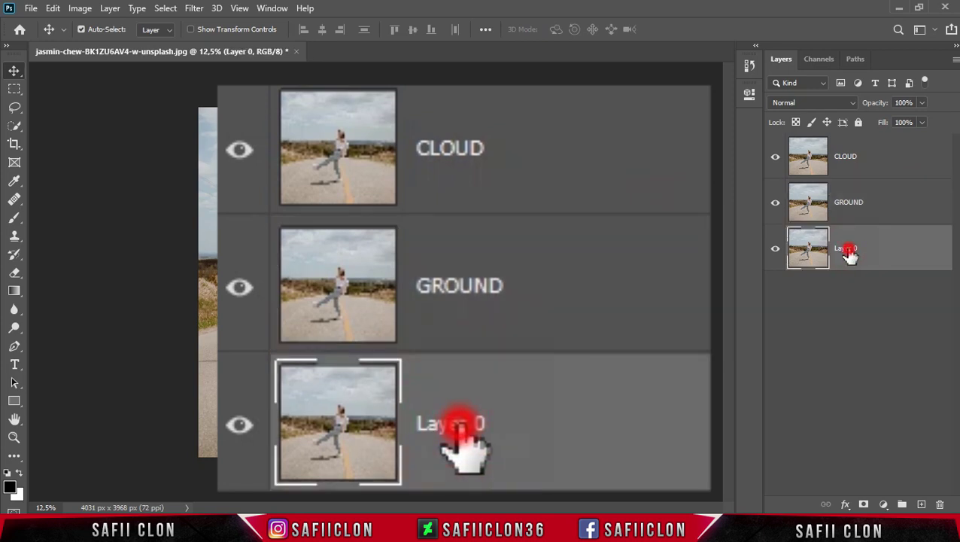
{"action": "type", "text": "ORIGI"}
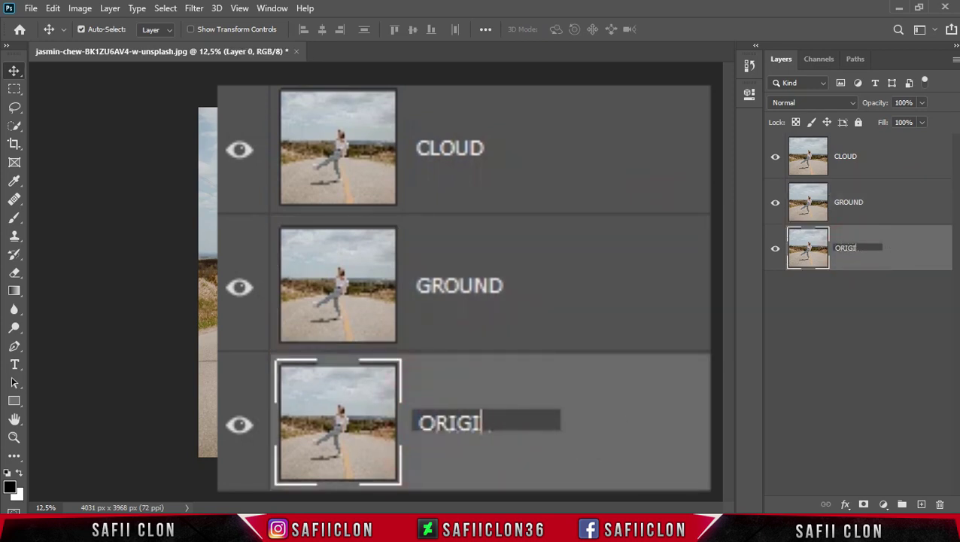
{"action": "type", "text": "NAL"}
{"action": "left_click", "coordinate": [896, 250]}
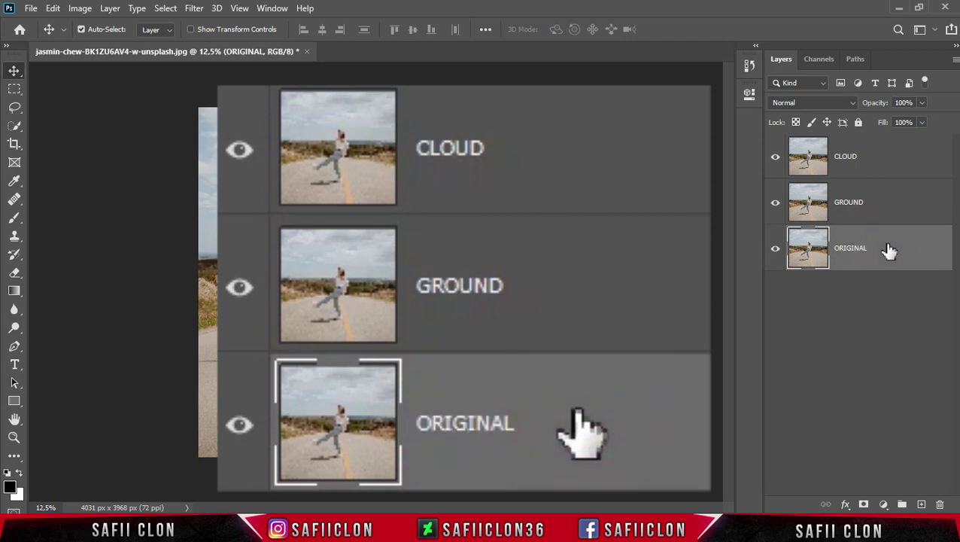
{"action": "left_click", "coordinate": [775, 249]}
{"action": "left_click", "coordinate": [775, 202]}
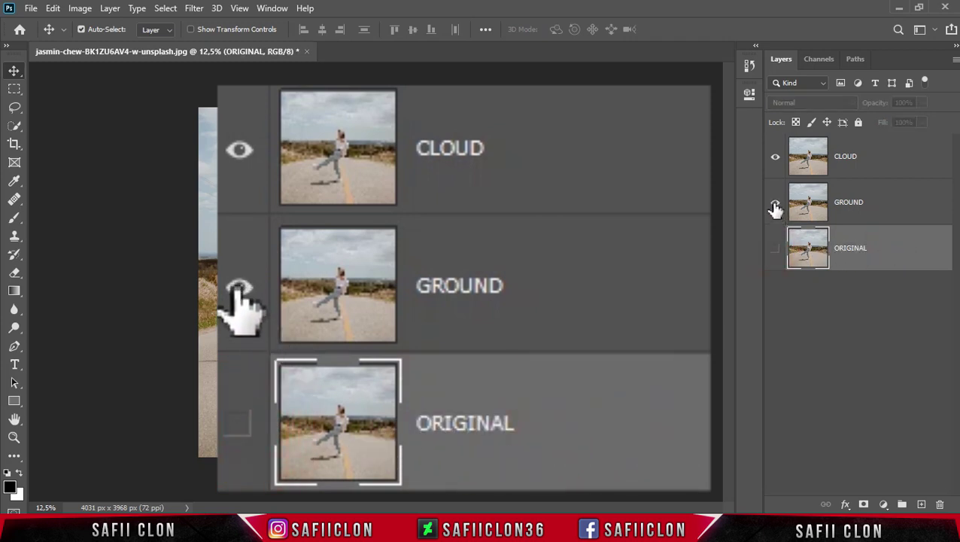
{"action": "left_click", "coordinate": [888, 161]}
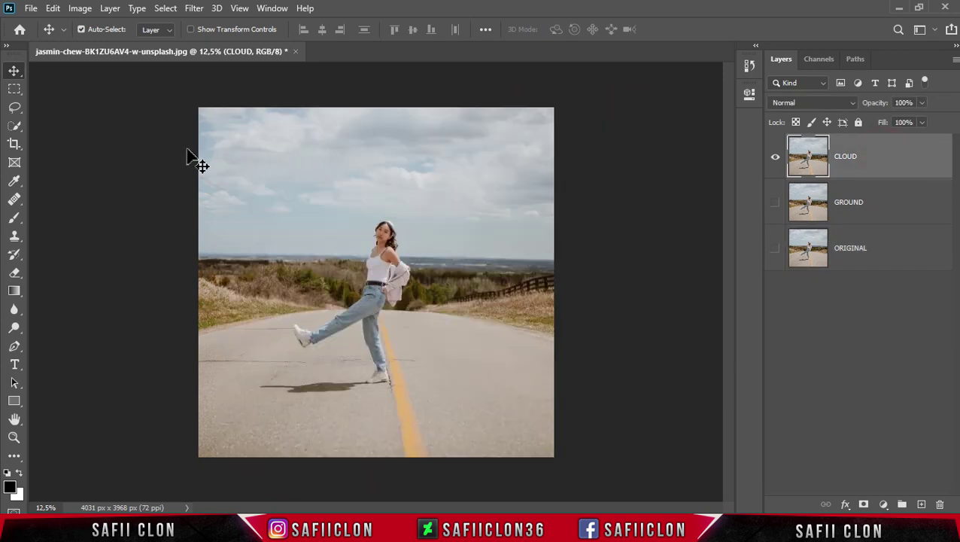
- Switch to the Quick Selection Tool in Add to selection mode
{"action": "left_click", "coordinate": [17, 129]}
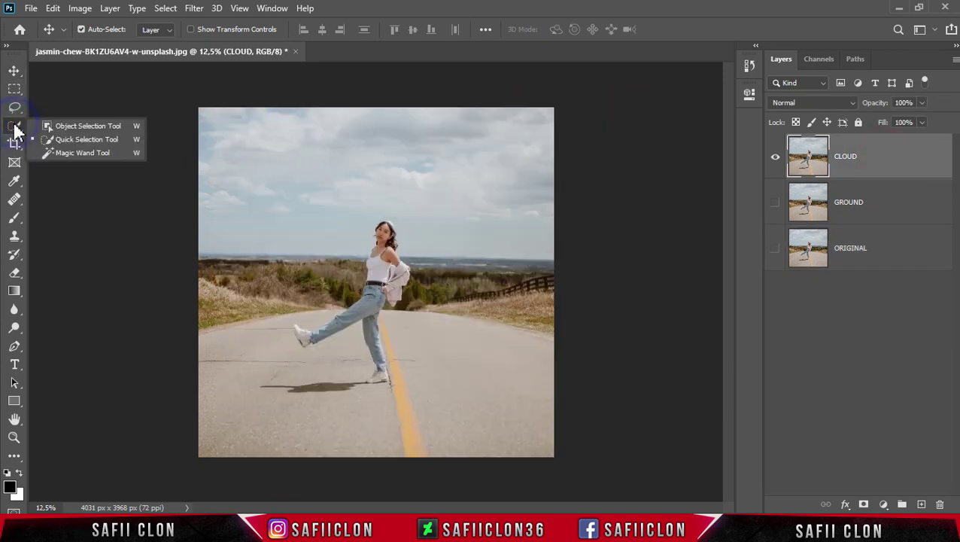
{"action": "left_click", "coordinate": [82, 141]}
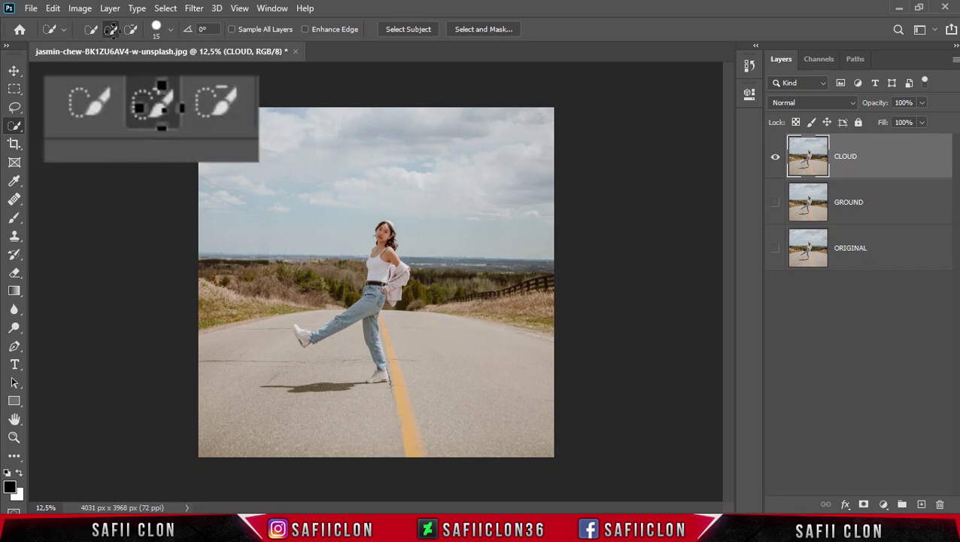
{"action": "left_click", "coordinate": [111, 28]}
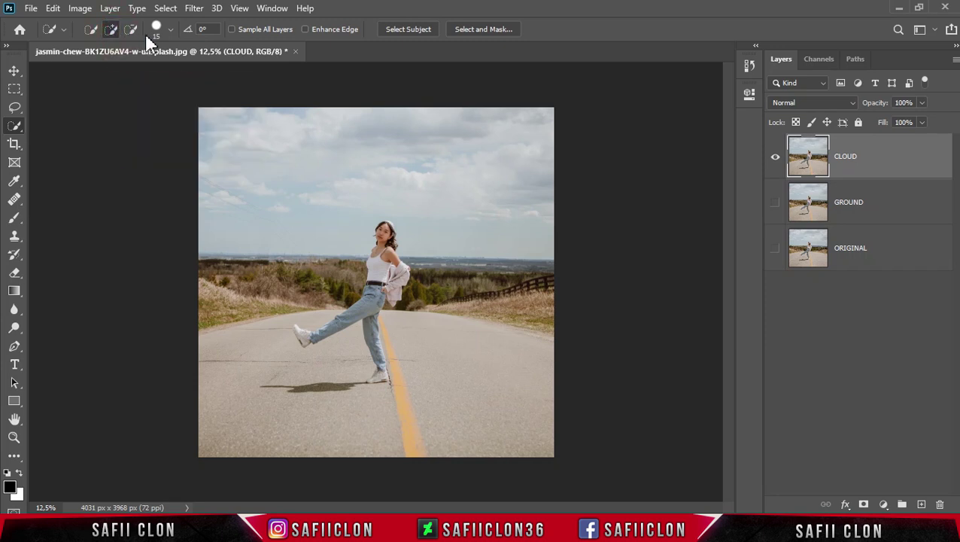
{"action": "left_click", "coordinate": [171, 30]}
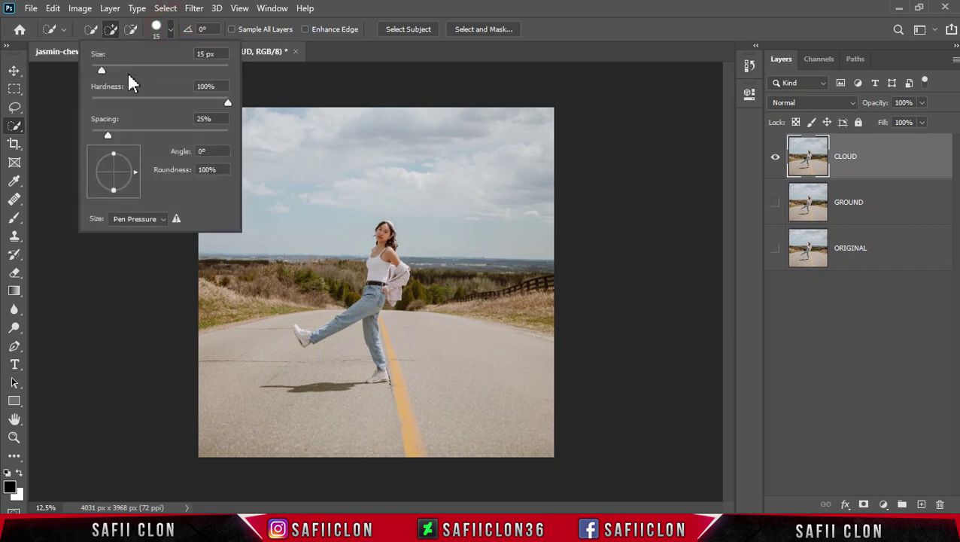
{"action": "left_click", "coordinate": [171, 28]}
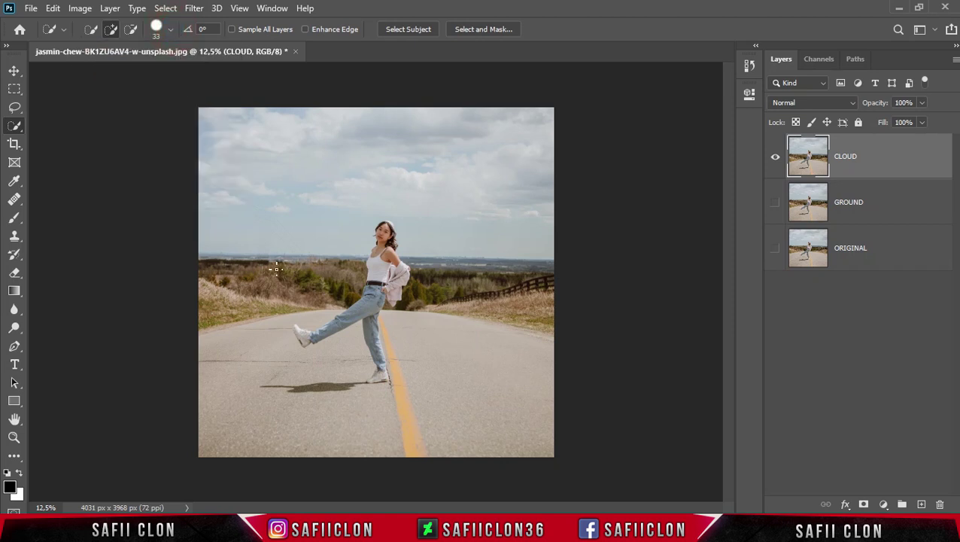
- Paint over the sky above the horizon to select it
{"action": "key", "text": "ctrl+plus"}
{"action": "key", "text": "ctrl+plus"}
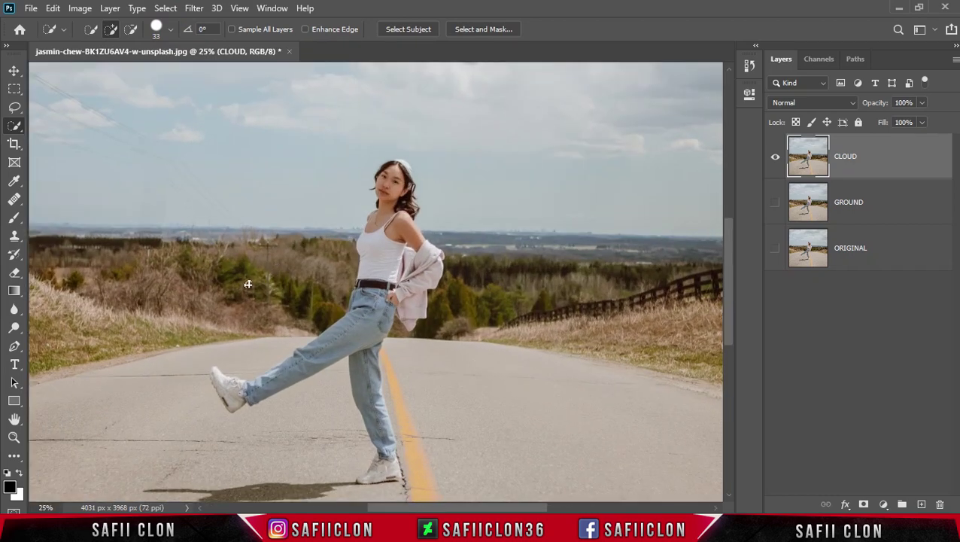
{"action": "scroll", "coordinate": [250, 282], "scroll_direction": "up", "scroll_amount": 2}
{"action": "scroll", "coordinate": [203, 351], "scroll_direction": "up", "scroll_amount": 2}
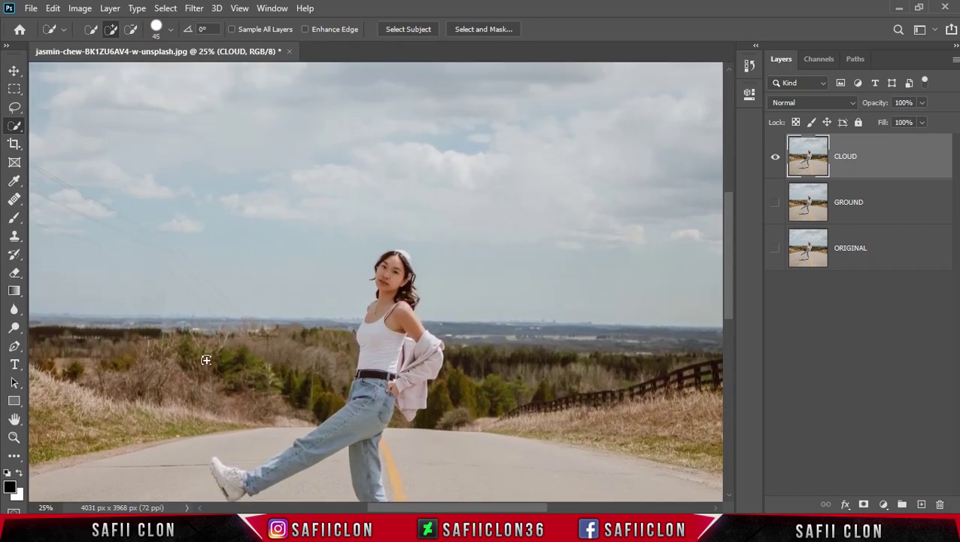
{"action": "scroll", "coordinate": [203, 352], "scroll_direction": "up", "scroll_amount": 1}
{"action": "scroll", "coordinate": [301, 391], "scroll_direction": "up", "scroll_amount": 1}
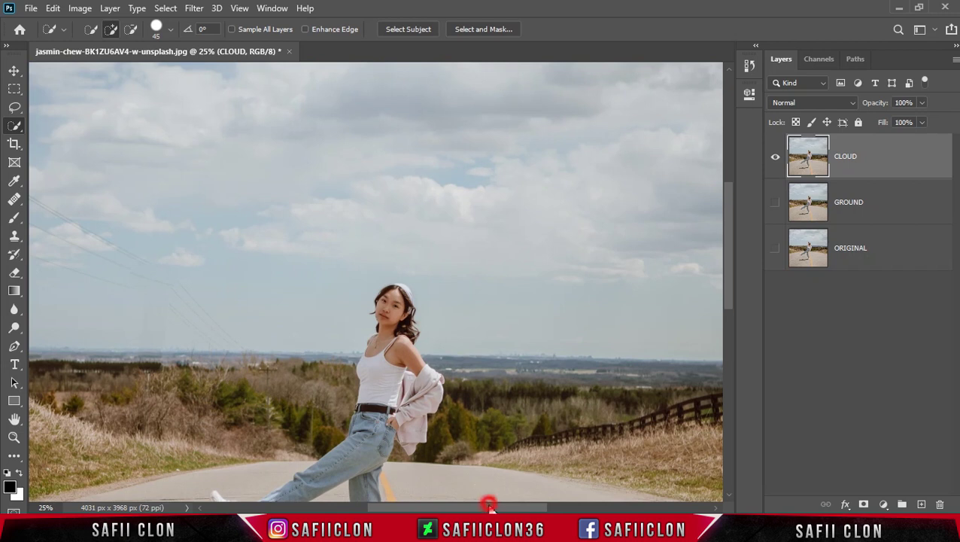
{"action": "left_click_drag", "start_coordinate": [489, 507], "coordinate": [468, 487]}
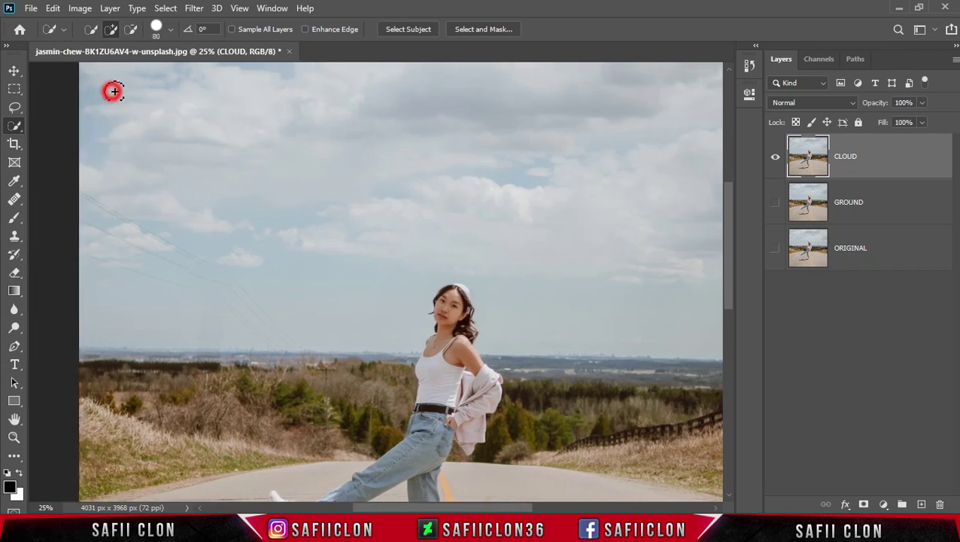
{"action": "mouse_move", "coordinate": [180, 188]}
{"action": "left_mouse_down"}
{"action": "mouse_move", "coordinate": [233, 247]}
{"action": "mouse_move", "coordinate": [313, 257]}
{"action": "mouse_move", "coordinate": [467, 205]}
{"action": "left_mouse_up"}
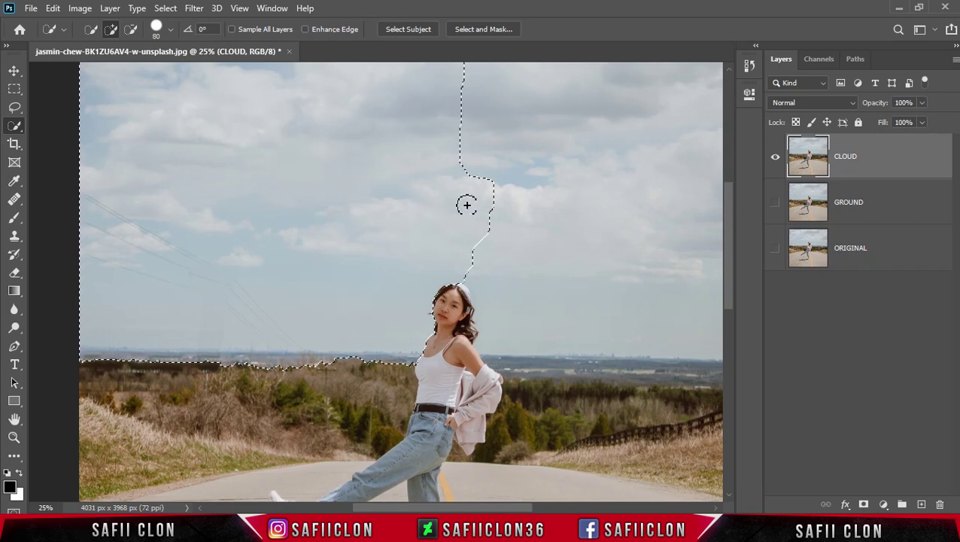
{"action": "left_click_drag", "start_coordinate": [454, 152], "coordinate": [658, 160]}
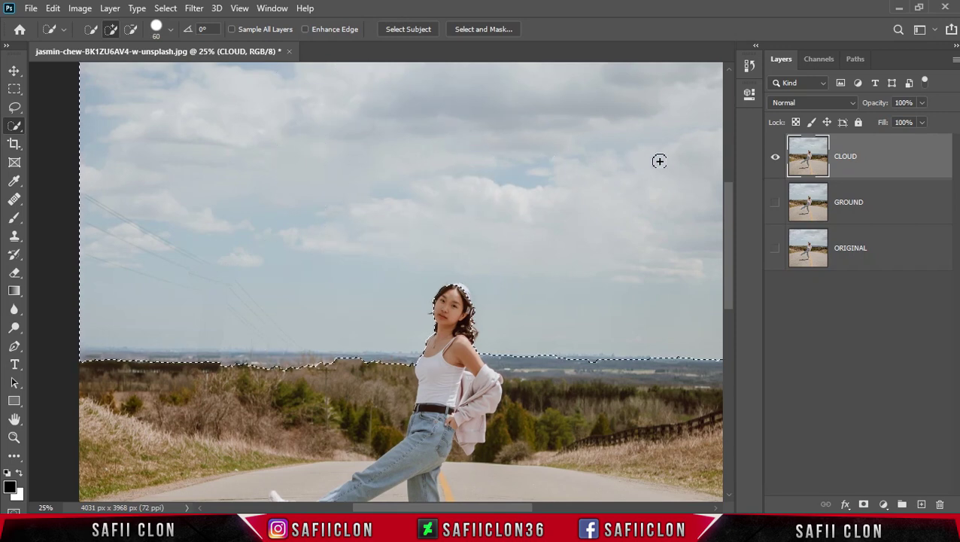
{"action": "key", "text": "ctrl+minus"}
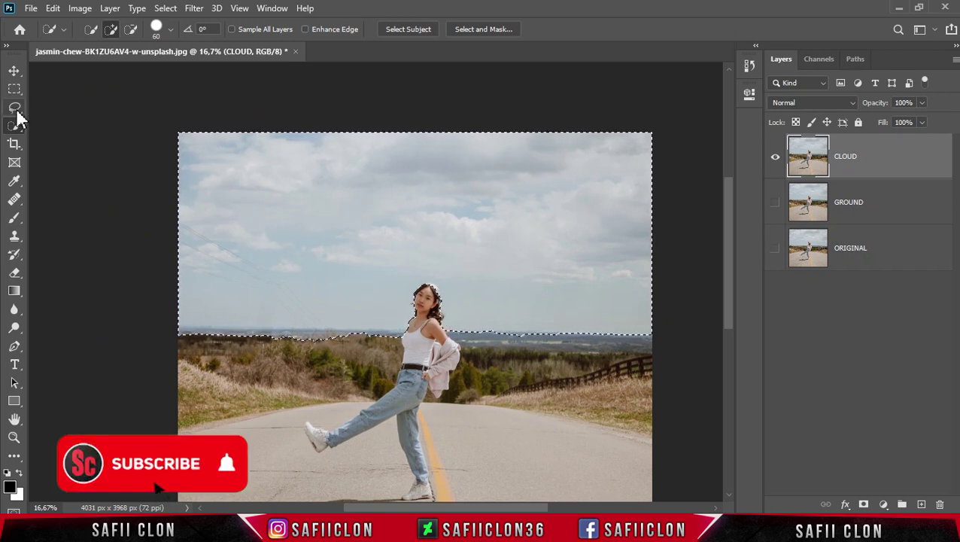
- With the Lasso Tool, straighten the sky selection into a flat horizon line
{"action": "right_click", "coordinate": [15, 109]}
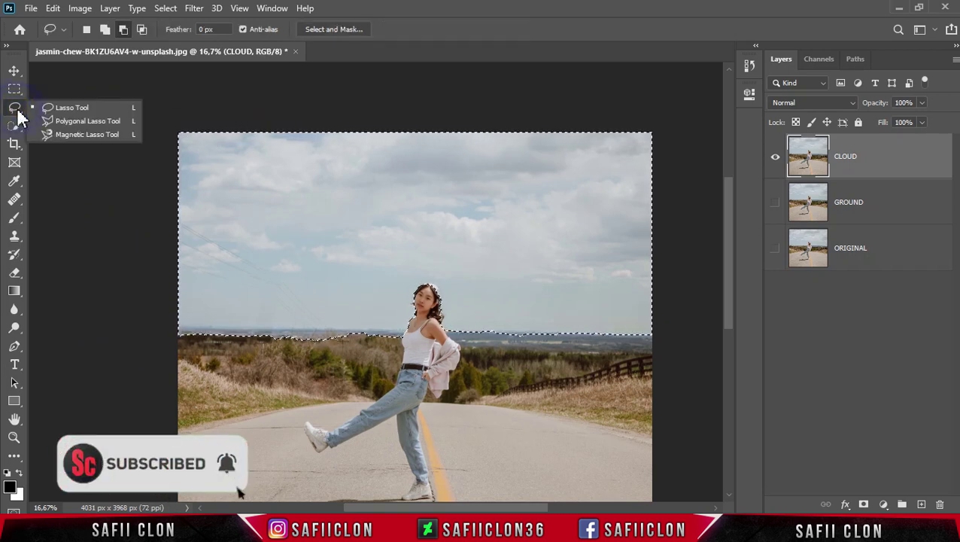
{"action": "left_click", "coordinate": [62, 105]}
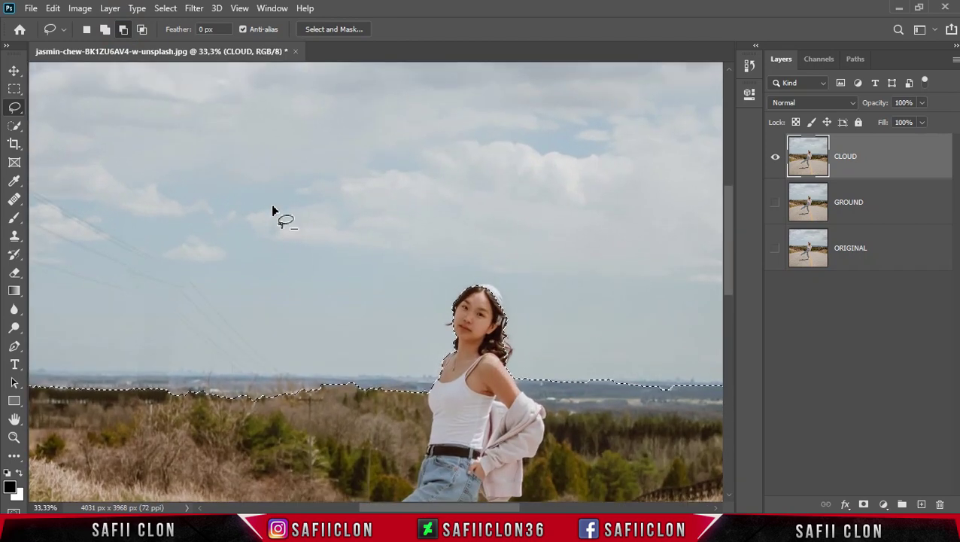
{"action": "left_click_drag", "start_coordinate": [485, 510], "coordinate": [458, 509]}
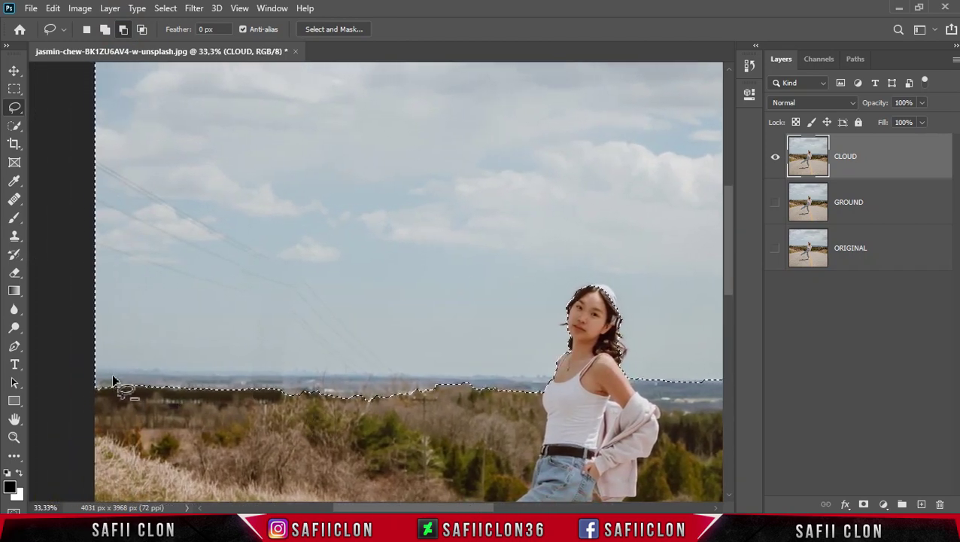
{"action": "left_click_drag", "start_coordinate": [87, 369], "coordinate": [104, 374]}
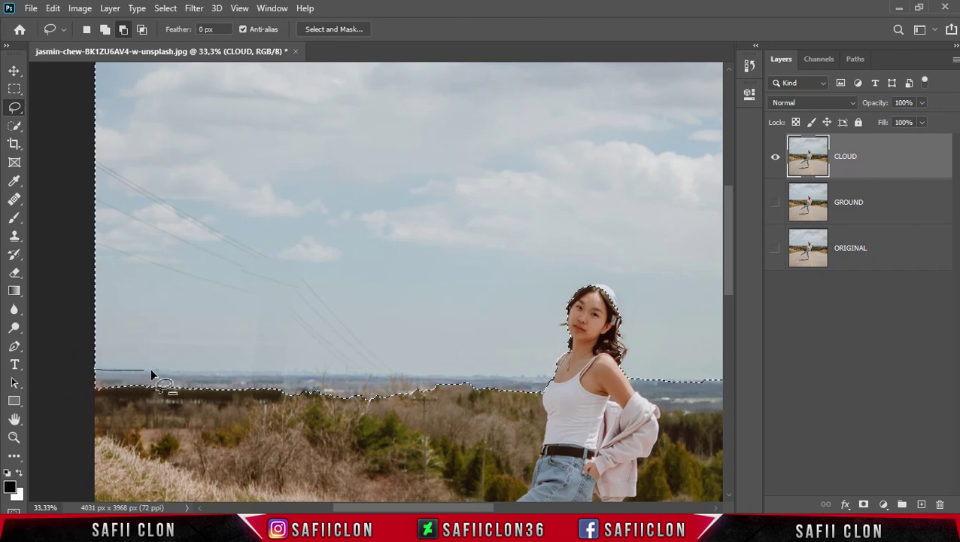
{"action": "left_click_drag", "start_coordinate": [87, 374], "coordinate": [89, 376]}
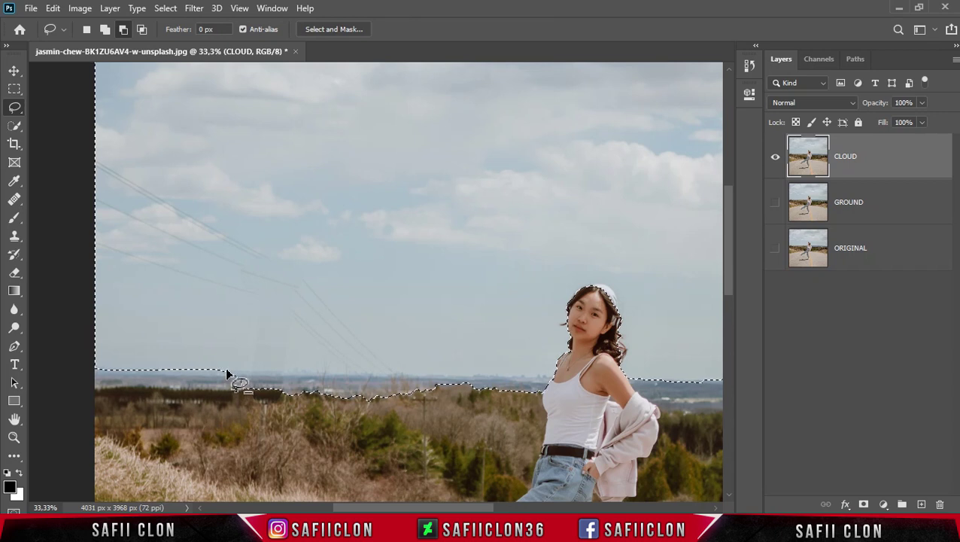
{"action": "left_click_drag", "start_coordinate": [314, 414], "coordinate": [242, 381]}
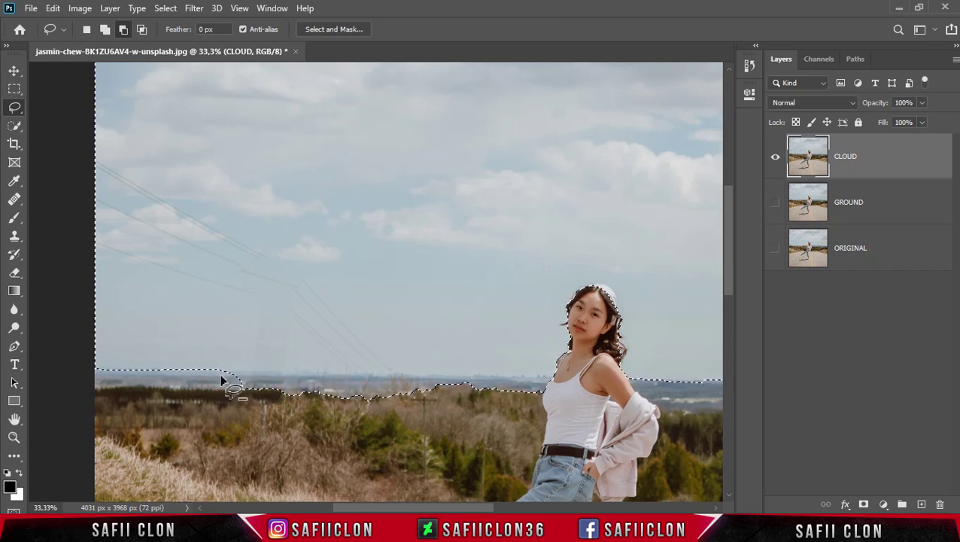
{"action": "left_click_drag", "start_coordinate": [245, 377], "coordinate": [324, 380]}
{"action": "left_click_drag", "start_coordinate": [346, 427], "coordinate": [353, 422]}
{"action": "left_click_drag", "start_coordinate": [410, 377], "coordinate": [473, 422]}
{"action": "mouse_move", "coordinate": [502, 381]}
{"action": "left_mouse_down"}
{"action": "mouse_move", "coordinate": [555, 380]}
{"action": "mouse_move", "coordinate": [544, 395]}
{"action": "mouse_move", "coordinate": [460, 389]}
{"action": "left_mouse_up"}
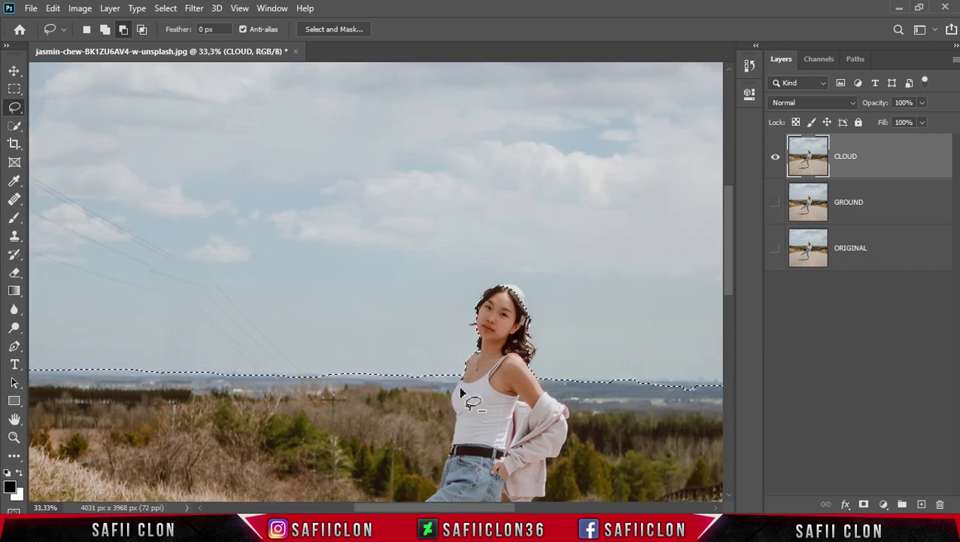
{"action": "scroll", "coordinate": [461, 389], "scroll_direction": "right", "scroll_amount": 5}
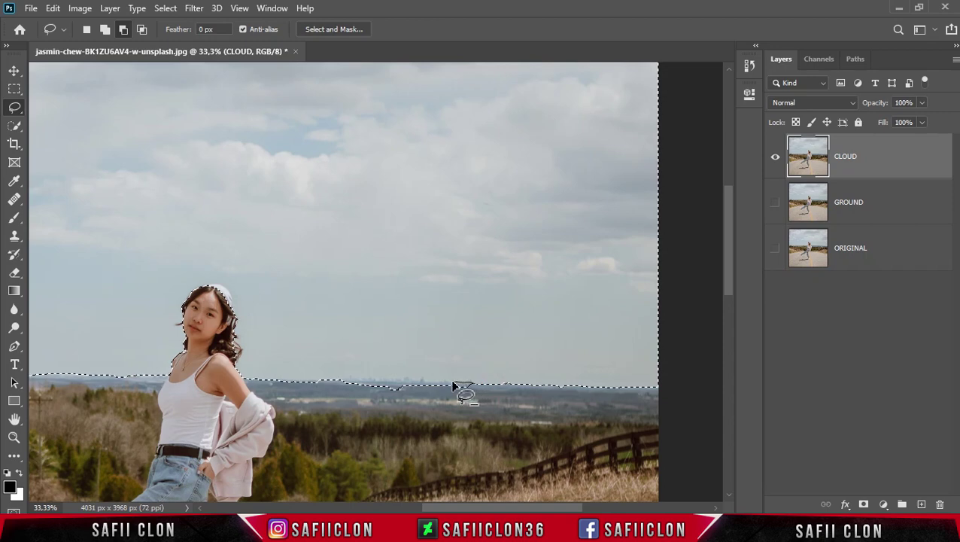
{"action": "left_click_drag", "start_coordinate": [374, 408], "coordinate": [357, 387]}
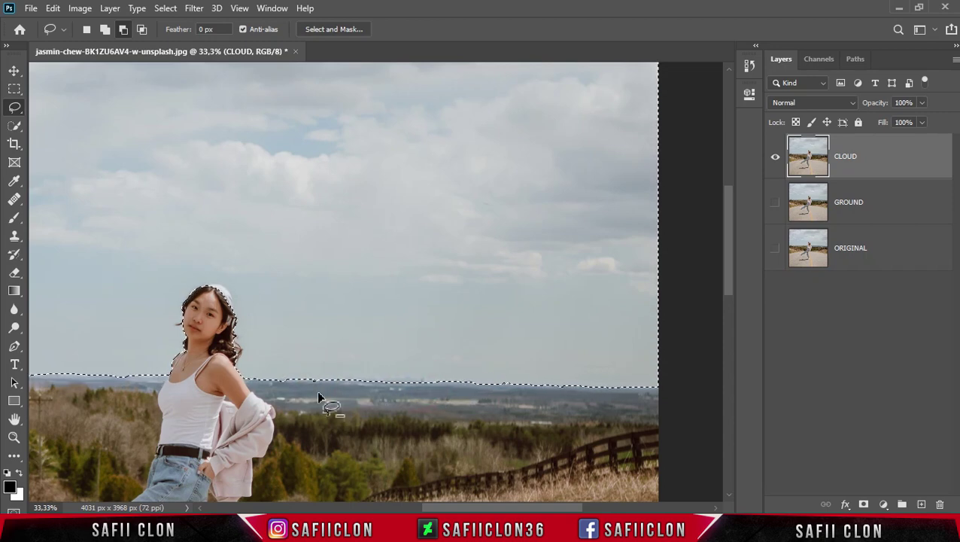
- Trim the selection closely around the girl's hair, keeping CLOUD targeted
{"action": "key", "text": "ctrl+plus"}
{"action": "key", "text": "ctrl+plus"}
{"action": "scroll", "coordinate": [388, 380], "scroll_direction": "left", "scroll_amount": 2}
{"action": "scroll", "coordinate": [388, 381], "scroll_direction": "left", "scroll_amount": 2}
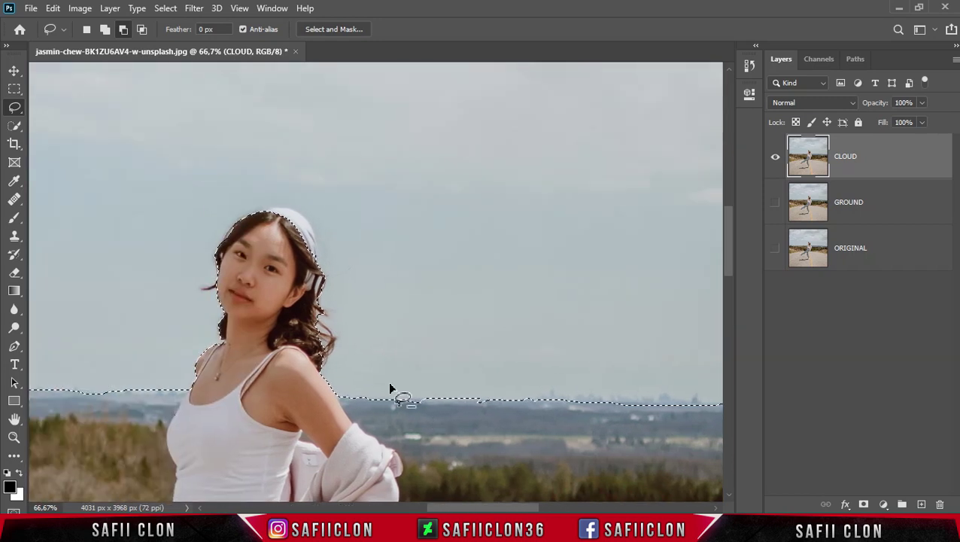
{"action": "mouse_move", "coordinate": [319, 312]}
{"action": "left_mouse_down"}
{"action": "mouse_move", "coordinate": [336, 339]}
{"action": "mouse_move", "coordinate": [316, 256]}
{"action": "mouse_move", "coordinate": [310, 271]}
{"action": "left_mouse_up"}
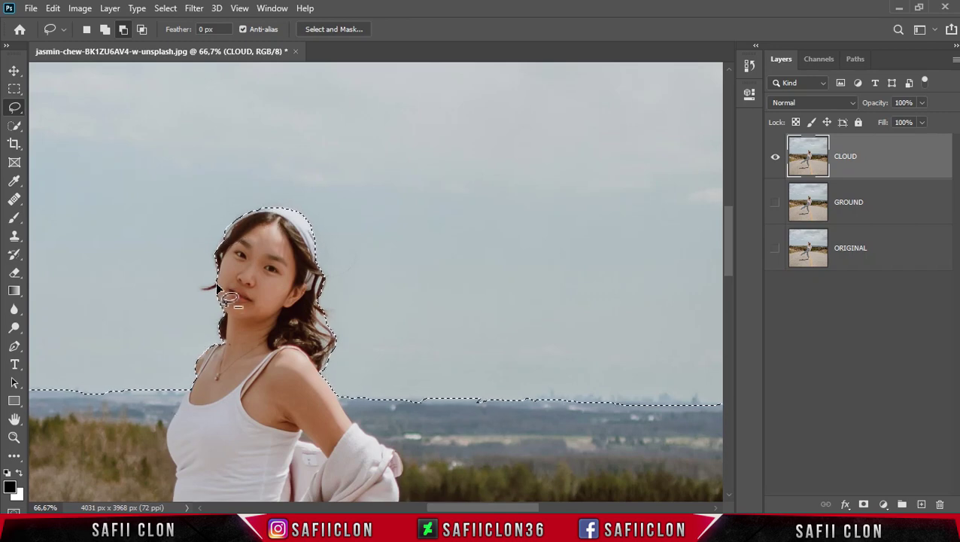
{"action": "left_click_drag", "start_coordinate": [259, 223], "coordinate": [236, 307]}
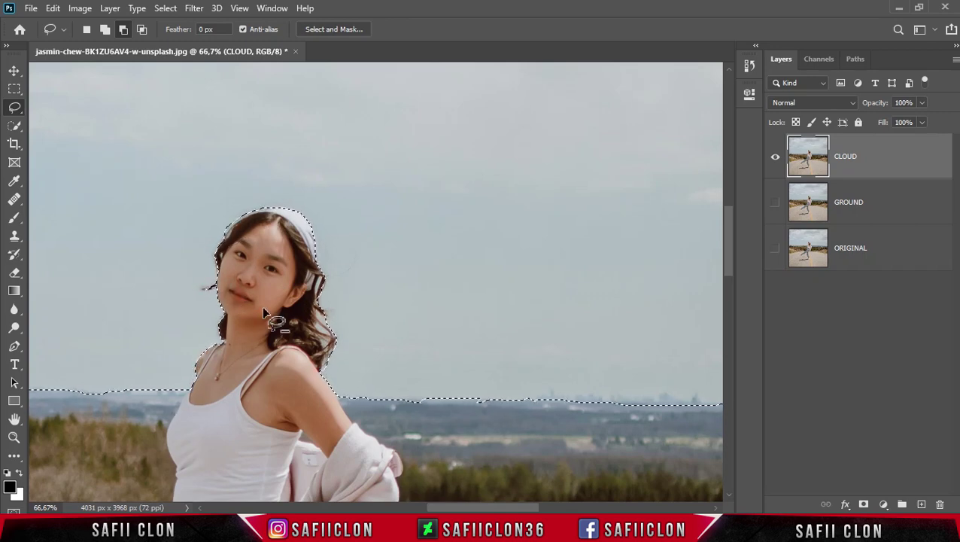
{"action": "key", "text": "ctrl+minus"}
{"action": "key", "text": "ctrl+minus"}
{"action": "key", "text": "ctrl+minus"}
{"action": "key", "text": "ctrl+minus"}
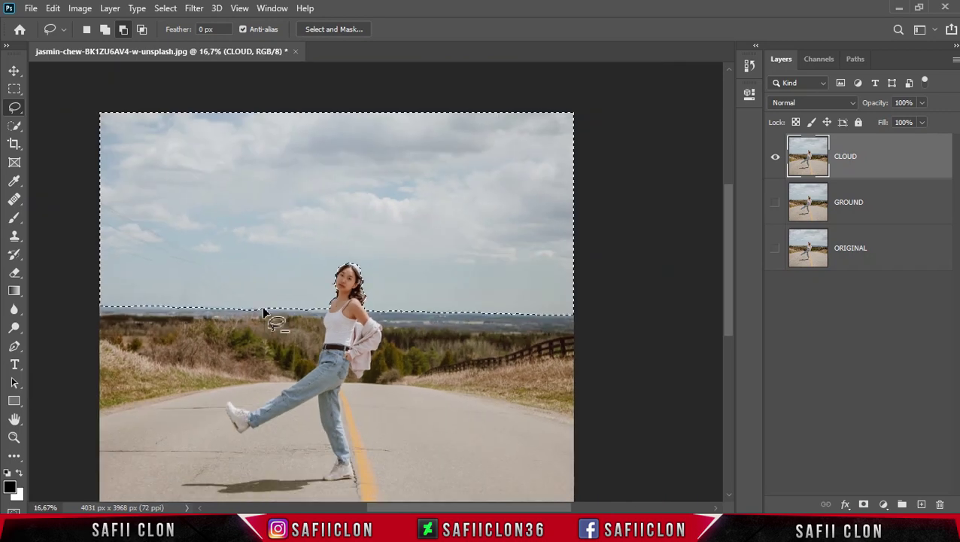
{"action": "left_click", "coordinate": [882, 158]}
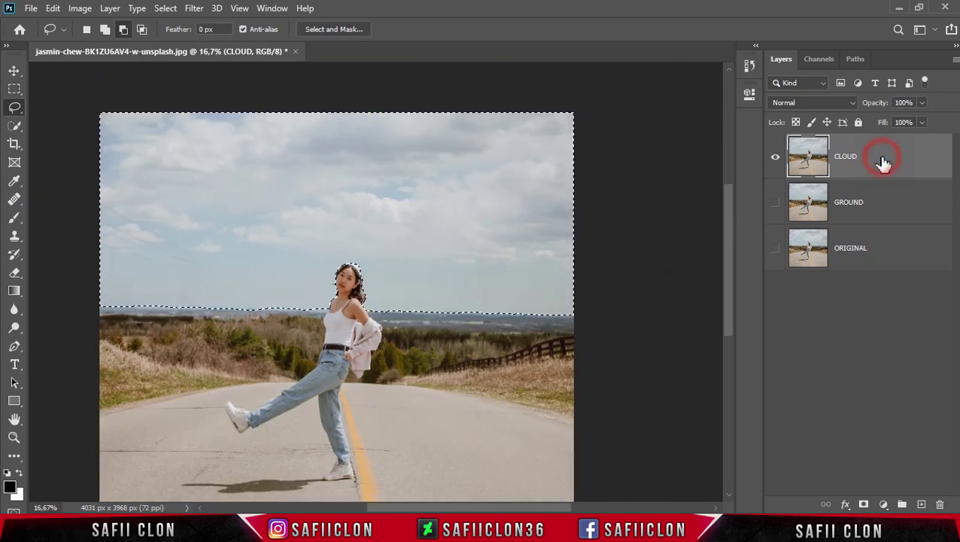
- Mask CLOUD to the sky and give GROUND the inverted mask
{"action": "left_click", "coordinate": [864, 504]}
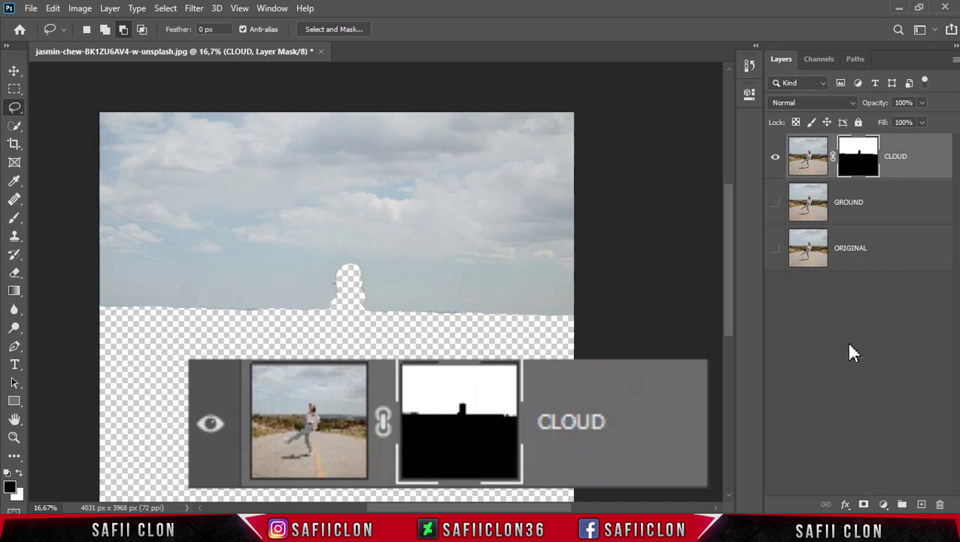
{"action": "left_click", "coordinate": [857, 158], "text": "ctrl"}
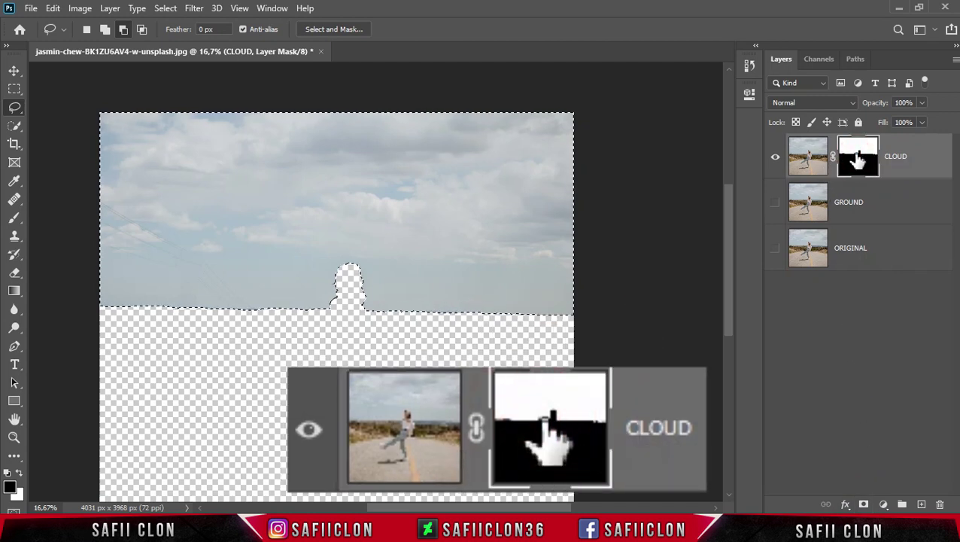
{"action": "left_click", "coordinate": [775, 203]}
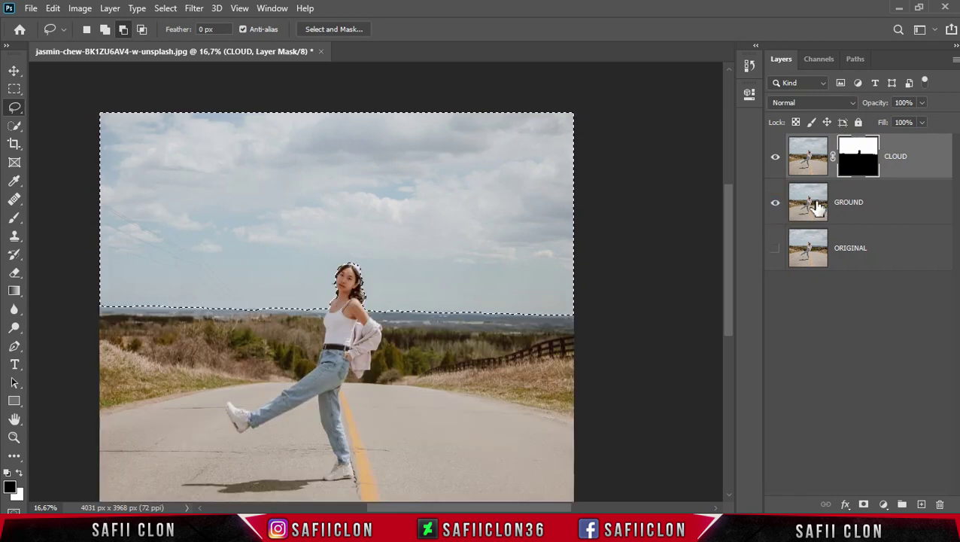
{"action": "left_click", "coordinate": [865, 207]}
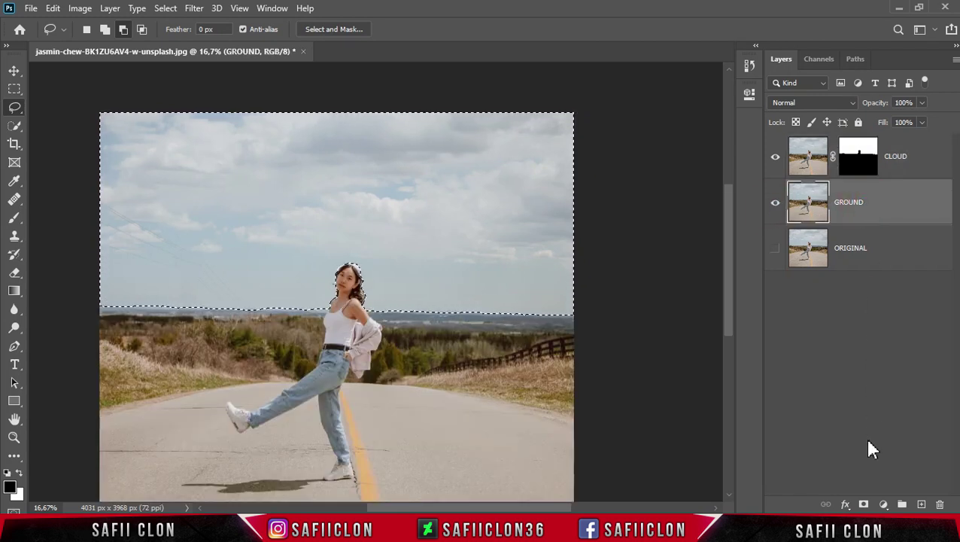
{"action": "left_click", "coordinate": [864, 504]}
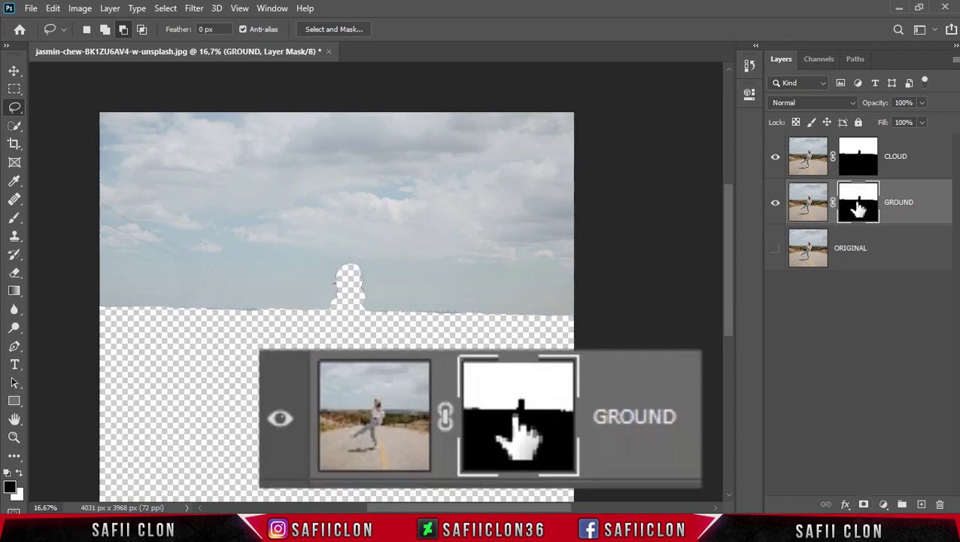
{"action": "key", "text": "ctrl+i"}
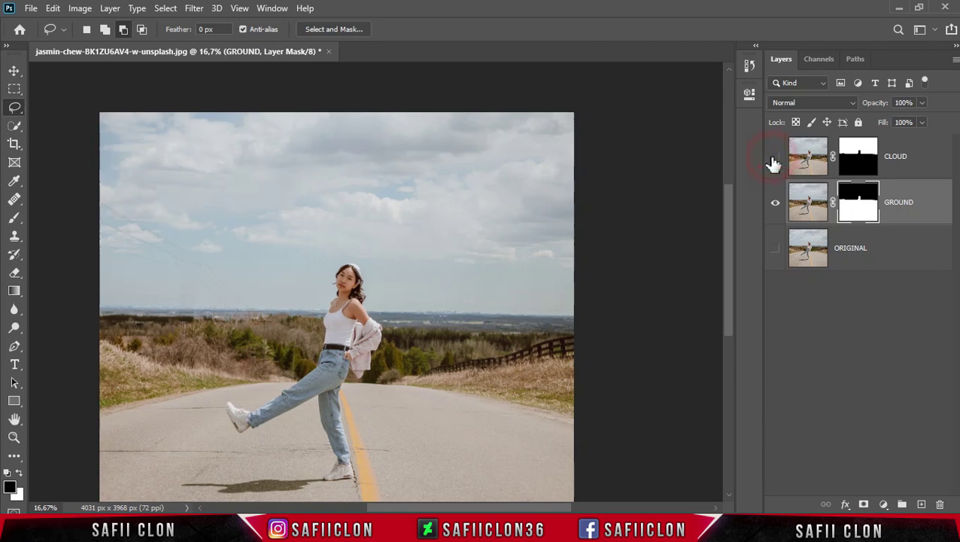
- Toggle CLOUD and GROUND visibility to check the masks, then target GROUND's image
{"action": "left_click", "coordinate": [774, 158]}
{"action": "left_click", "coordinate": [776, 203]}
{"action": "left_click", "coordinate": [775, 204]}
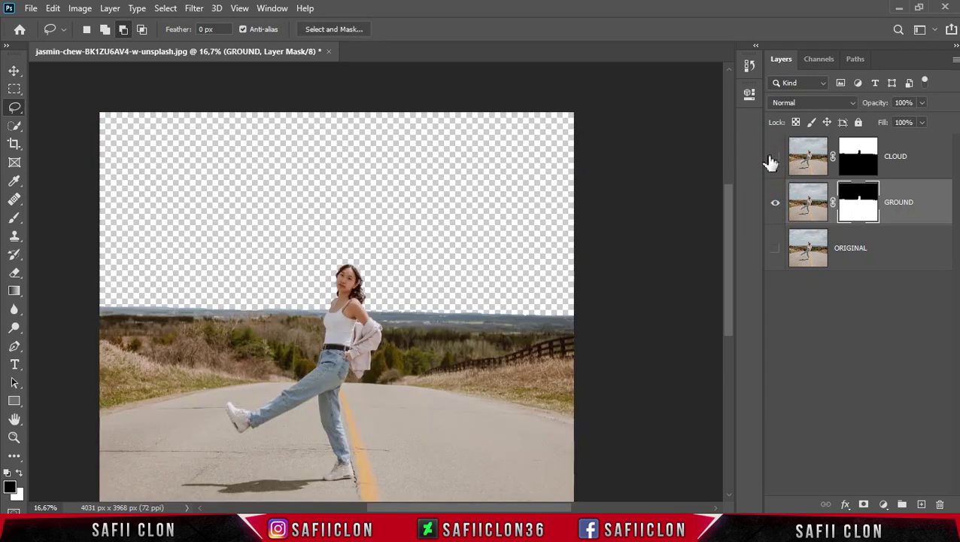
{"action": "left_click", "coordinate": [774, 158]}
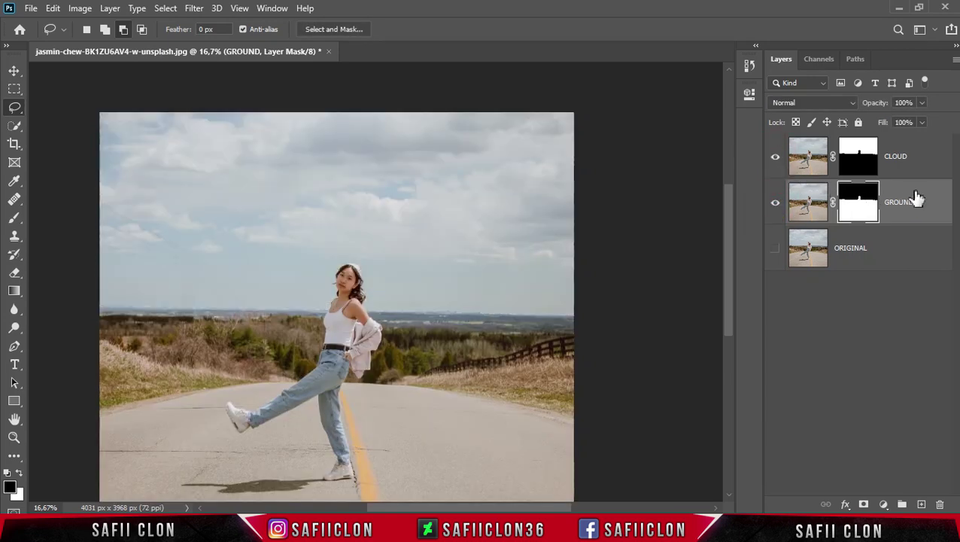
{"action": "key", "text": "ctrl+2"}
{"action": "key", "text": "ctrl+minus"}
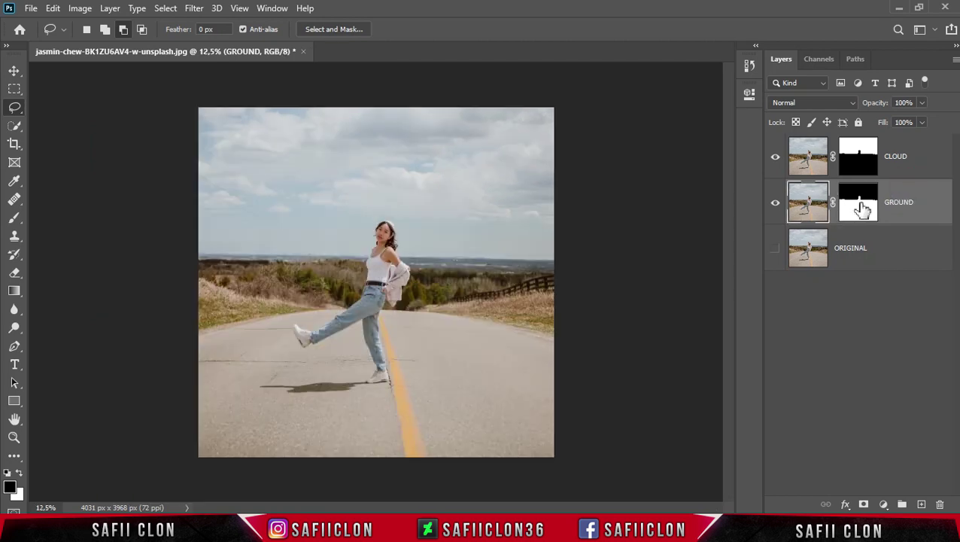
- Apply the GROUND and CLOUD layer masks permanently, then select GROUND
{"action": "right_click", "coordinate": [859, 204]}
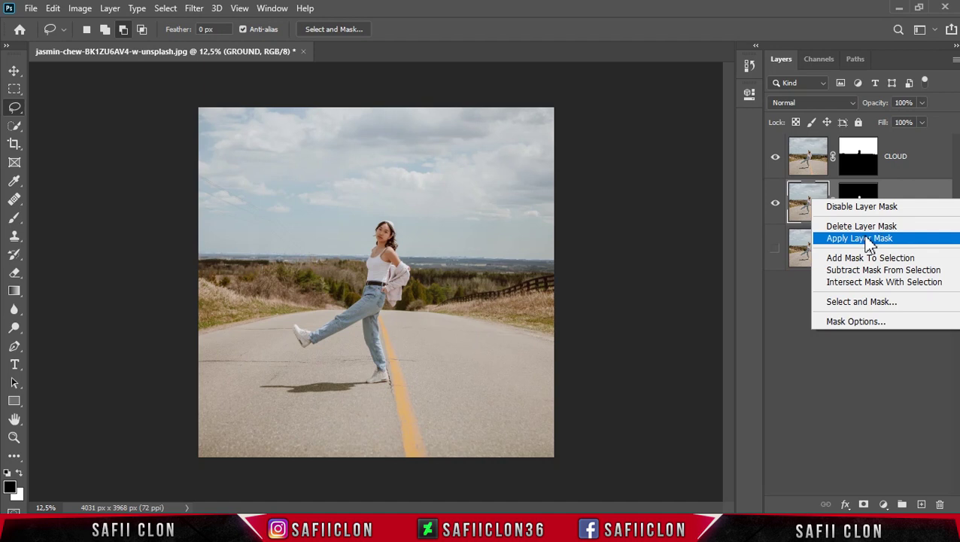
{"action": "left_click", "coordinate": [860, 238]}
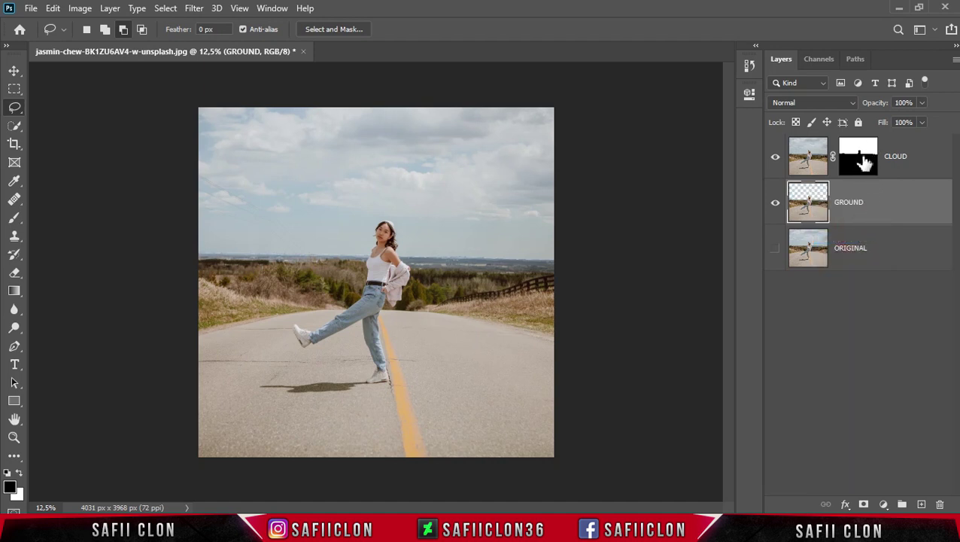
{"action": "left_click", "coordinate": [863, 156]}
{"action": "right_click", "coordinate": [863, 156]}
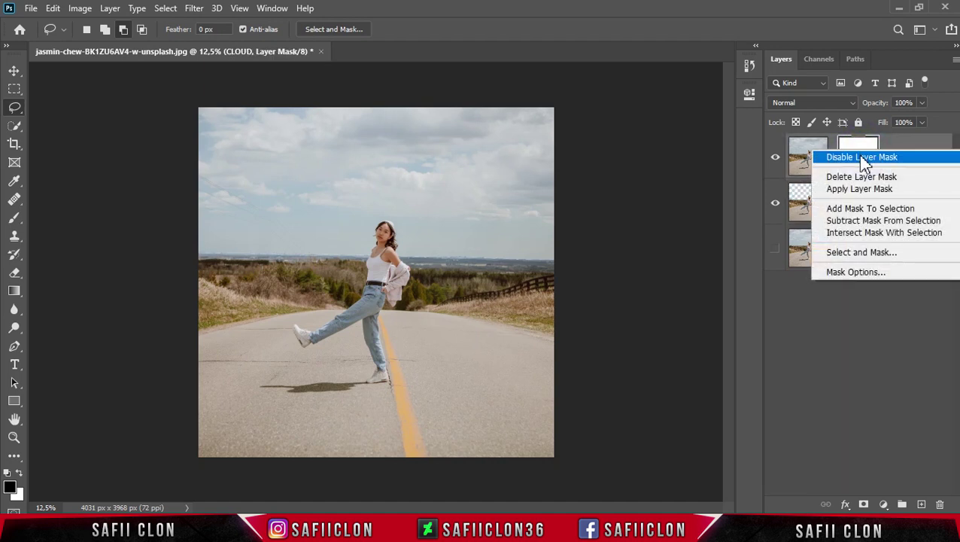
{"action": "left_click", "coordinate": [864, 189]}
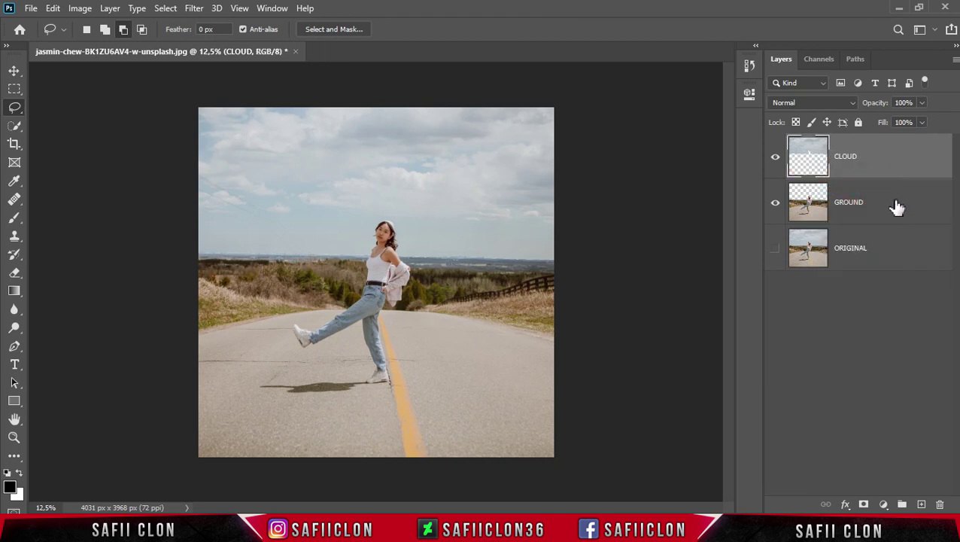
{"action": "left_click", "coordinate": [883, 206]}
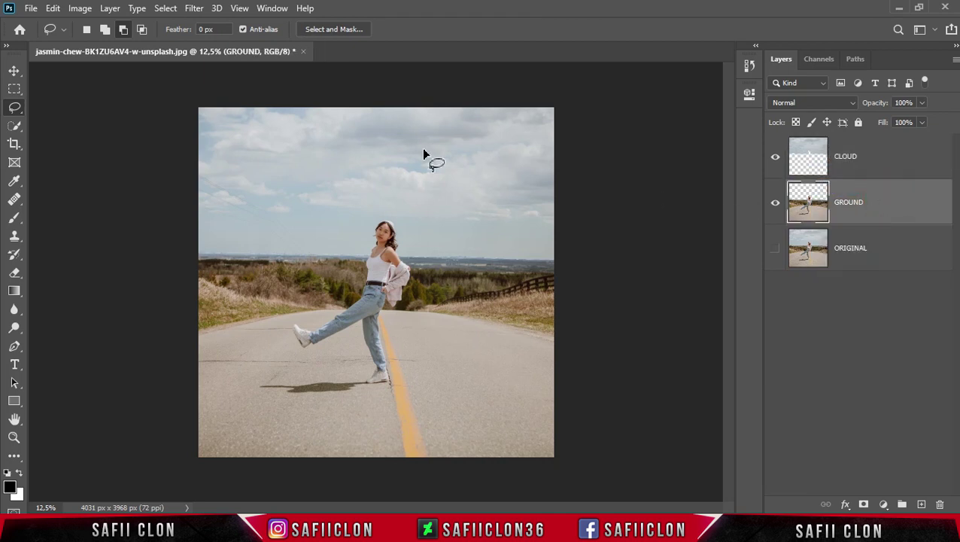
{"action": "left_click", "coordinate": [194, 8]}
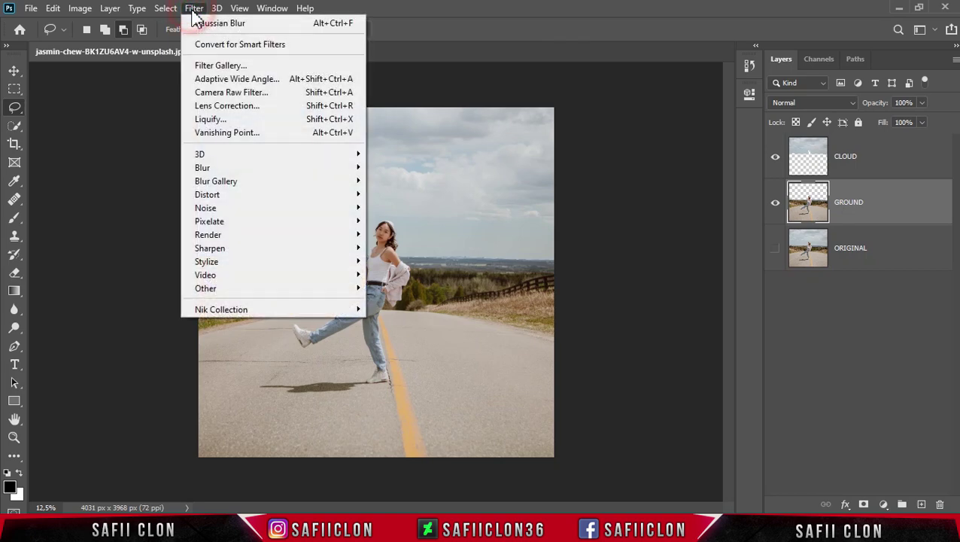
- In Camera Raw, set Temperature -15, Tint -28, Contrast +23, Highlights -74, Shadows +87, Whites -4
{"action": "left_click", "coordinate": [238, 93]}
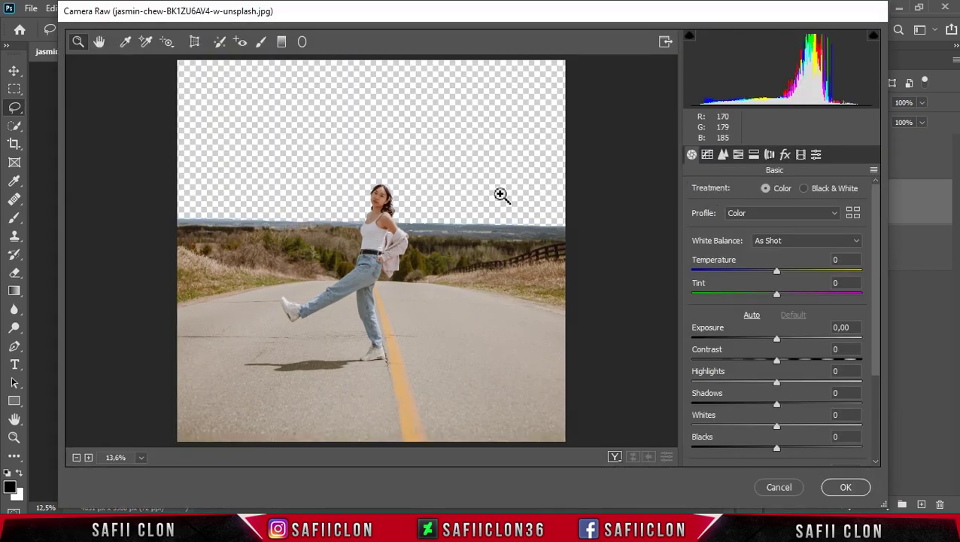
{"action": "left_click", "coordinate": [878, 233]}
{"action": "left_click_drag", "start_coordinate": [879, 233], "coordinate": [879, 250]}
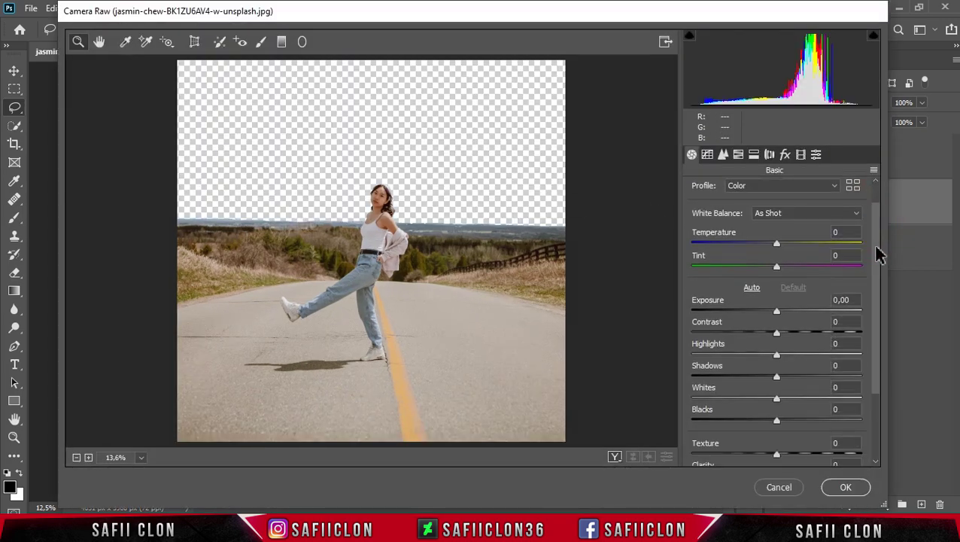
{"action": "mouse_move", "coordinate": [776, 250]}
{"action": "left_mouse_down"}
{"action": "mouse_move", "coordinate": [765, 247]}
{"action": "mouse_move", "coordinate": [754, 268]}
{"action": "left_mouse_up"}
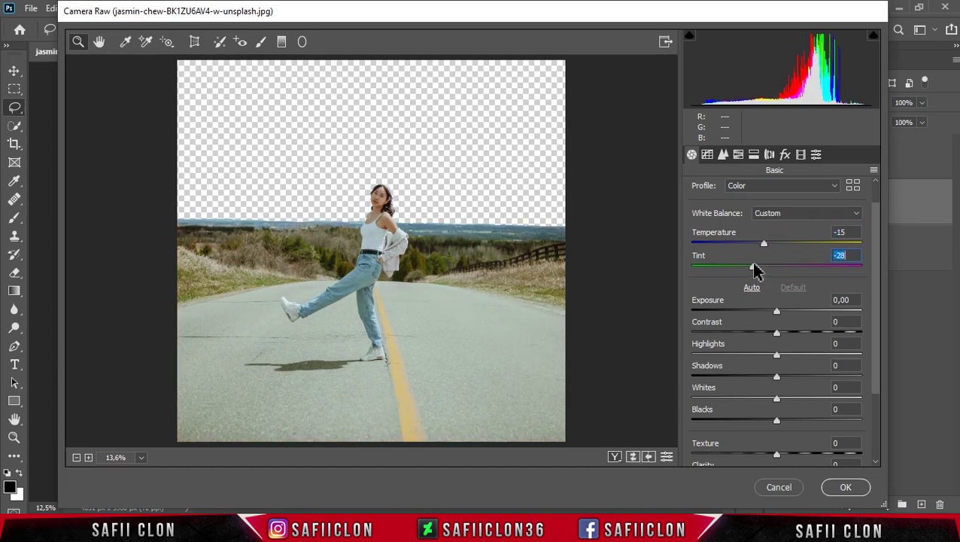
{"action": "mouse_move", "coordinate": [778, 333]}
{"action": "left_mouse_down"}
{"action": "mouse_move", "coordinate": [795, 336]}
{"action": "mouse_move", "coordinate": [714, 355]}
{"action": "left_mouse_up"}
{"action": "left_click_drag", "start_coordinate": [777, 376], "coordinate": [847, 372]}
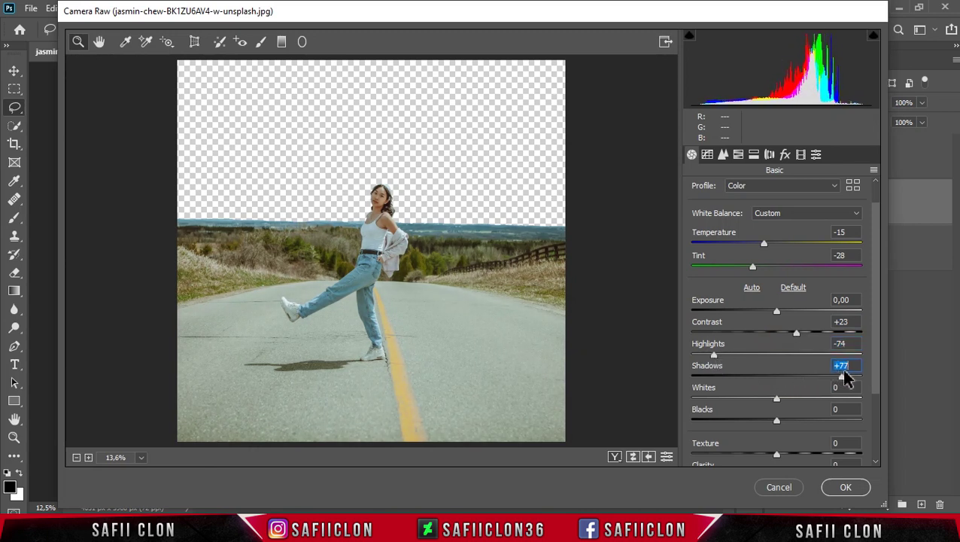
{"action": "left_click_drag", "start_coordinate": [848, 376], "coordinate": [853, 381]}
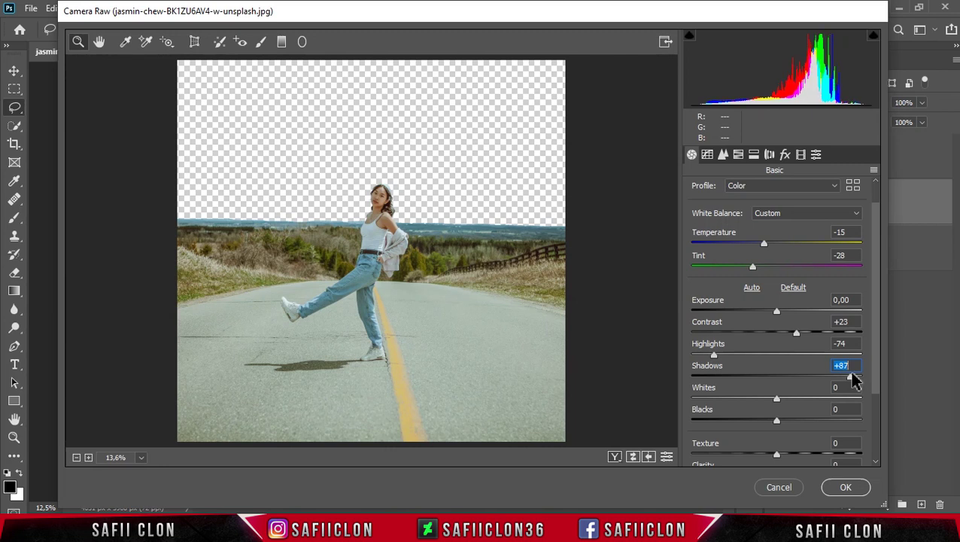
{"action": "left_click_drag", "start_coordinate": [777, 398], "coordinate": [796, 422]}
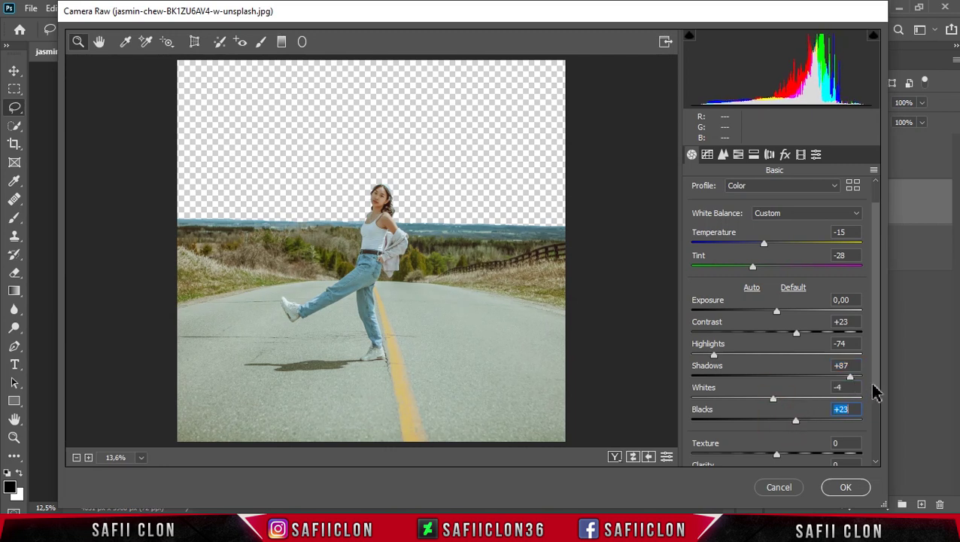
- Set Blacks +23, Texture/Clarity +5, Dehaze -17, Vibrance +48 and Saturation +31
{"action": "left_click_drag", "start_coordinate": [875, 390], "coordinate": [874, 422]}
{"action": "mouse_move", "coordinate": [779, 392]}
{"action": "left_mouse_down"}
{"action": "mouse_move", "coordinate": [782, 406]}
{"action": "mouse_move", "coordinate": [763, 430]}
{"action": "left_mouse_up"}
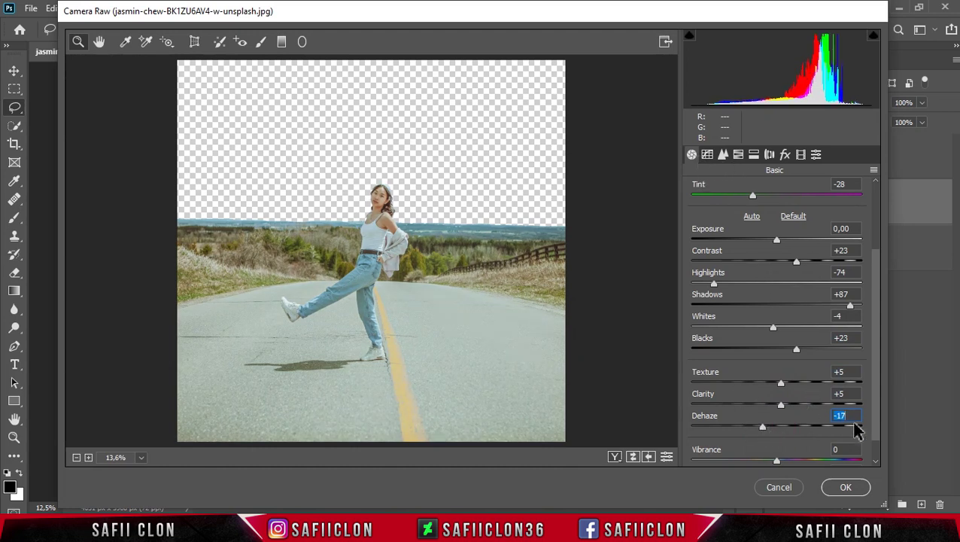
{"action": "scroll", "coordinate": [873, 430], "scroll_direction": "down", "scroll_amount": 1}
{"action": "left_click_drag", "start_coordinate": [778, 440], "coordinate": [814, 435]}
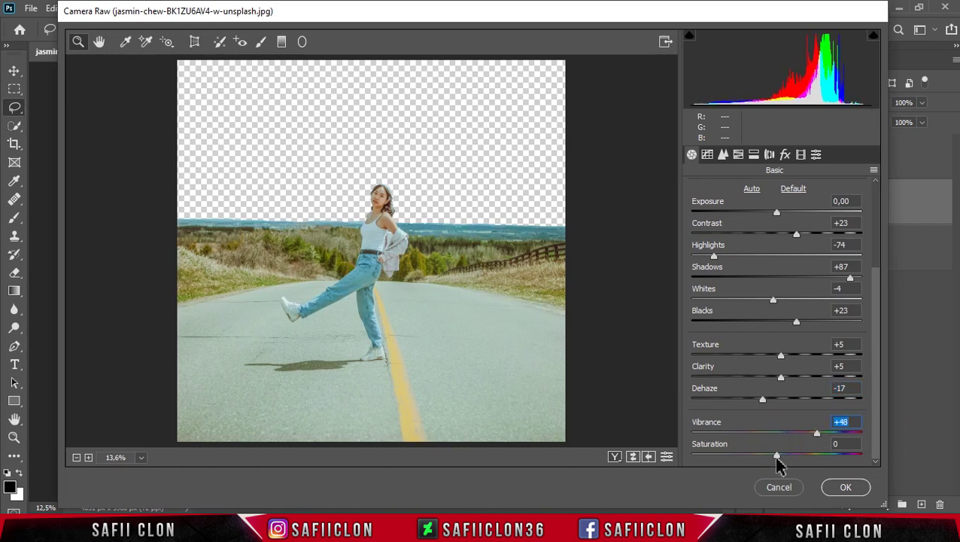
{"action": "left_click_drag", "start_coordinate": [776, 456], "coordinate": [800, 454]}
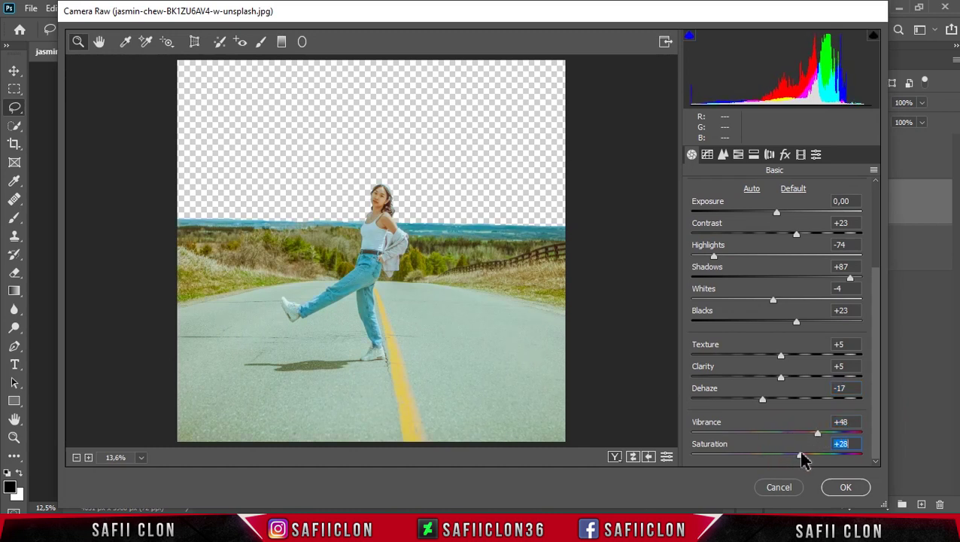
{"action": "left_click", "coordinate": [708, 154]}
- Set the parametric curve to Highlights +41, Lights -20, Darks -6, Shadows +43
{"action": "left_click", "coordinate": [712, 192]}
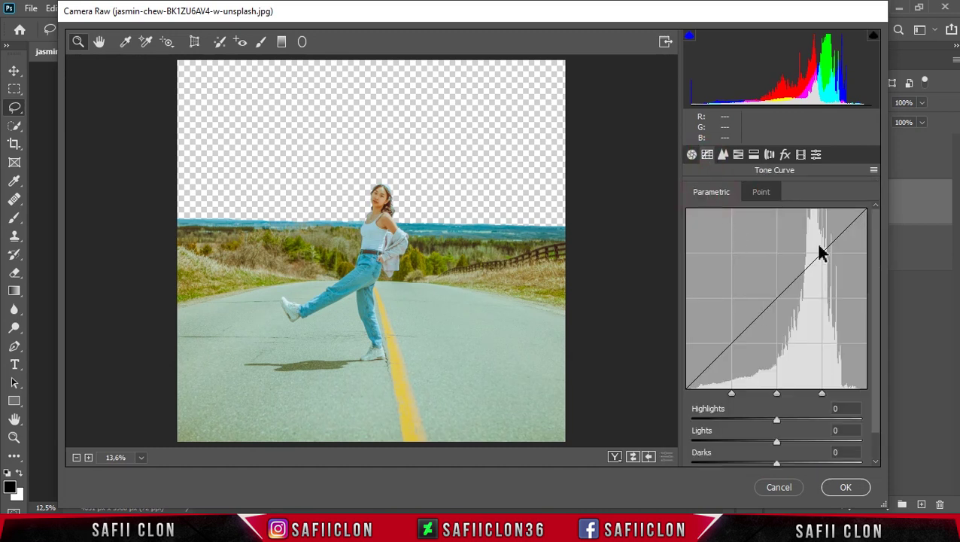
{"action": "left_click_drag", "start_coordinate": [872, 294], "coordinate": [876, 340]}
{"action": "left_click_drag", "start_coordinate": [778, 389], "coordinate": [813, 390]}
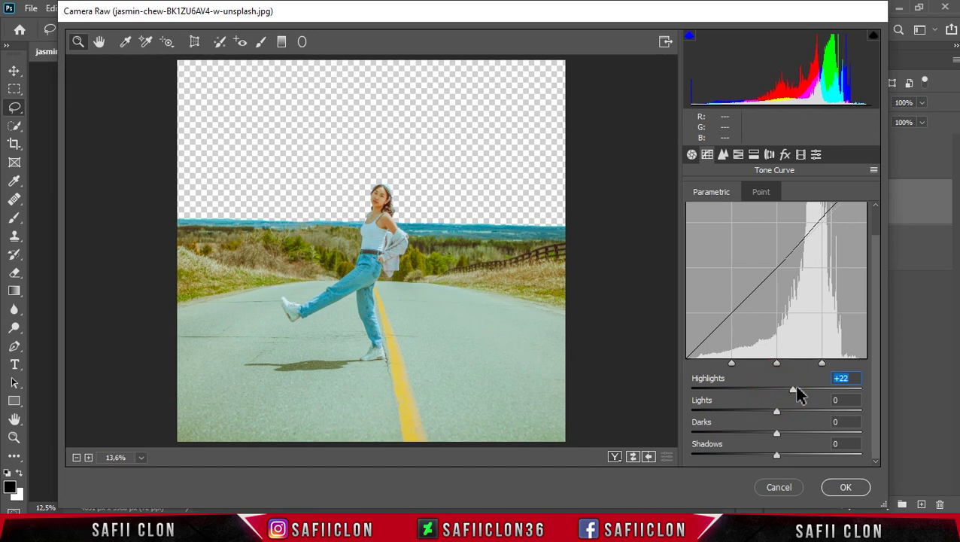
{"action": "mouse_move", "coordinate": [776, 410]}
{"action": "left_mouse_down"}
{"action": "mouse_move", "coordinate": [757, 413]}
{"action": "mouse_move", "coordinate": [781, 455]}
{"action": "mouse_move", "coordinate": [813, 455]}
{"action": "left_mouse_up"}
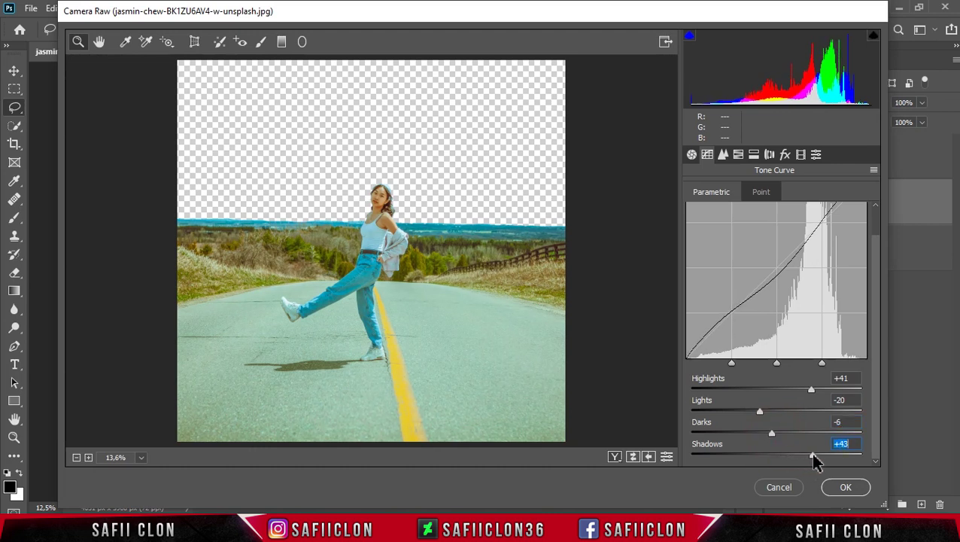
- Add point-curve points at 131/130 and 70/59
{"action": "left_click", "coordinate": [761, 193]}
{"action": "left_click", "coordinate": [776, 342]}
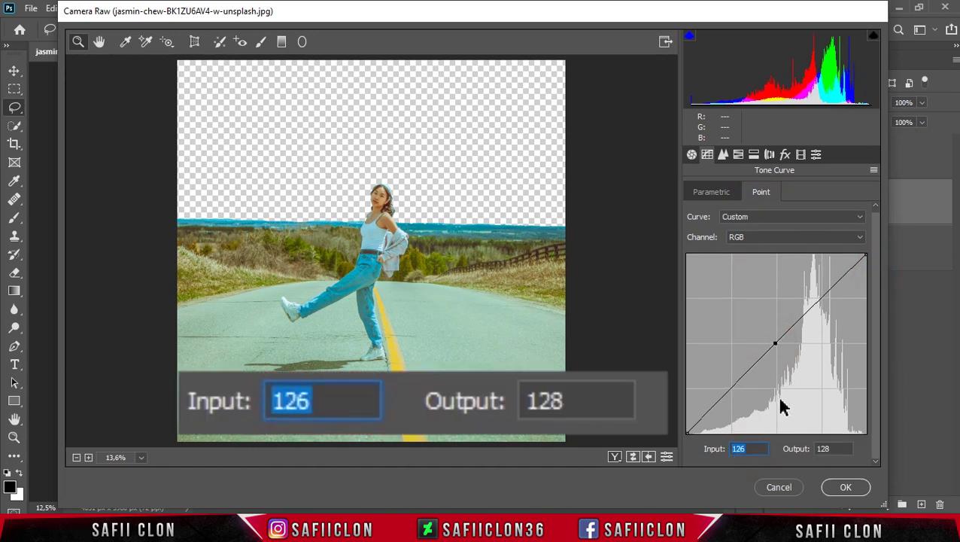
{"action": "type", "text": "131"}
{"action": "double_click", "coordinate": [832, 449]}
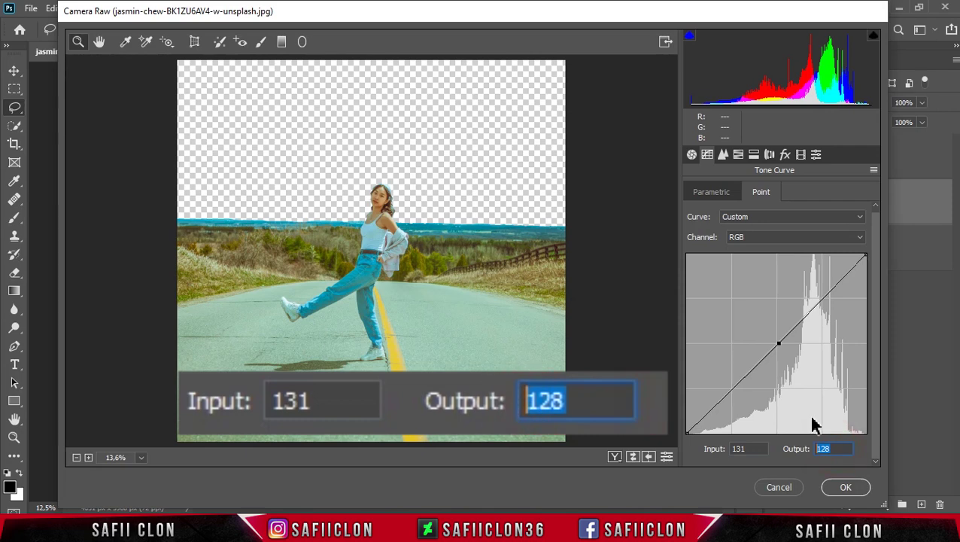
{"action": "type", "text": "130"}
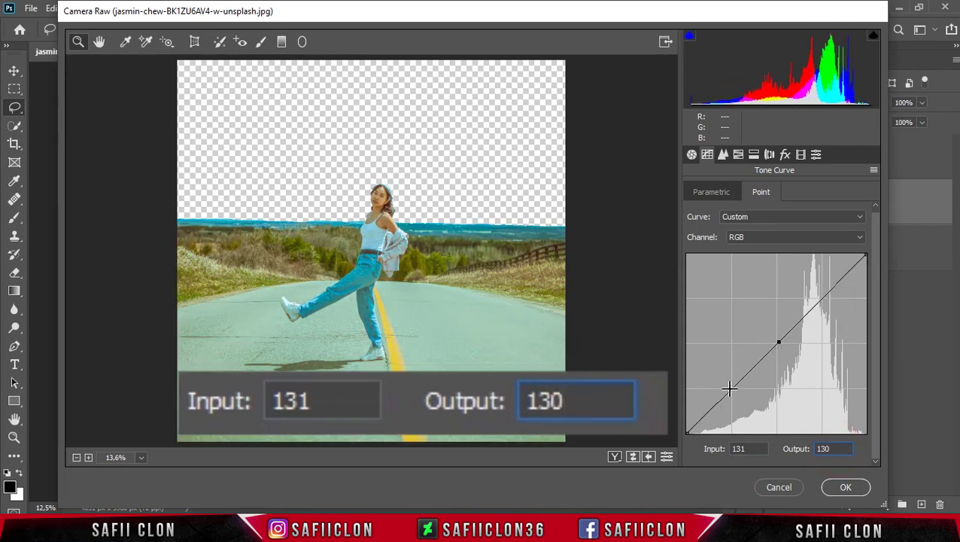
{"action": "left_click", "coordinate": [732, 389]}
{"action": "double_click", "coordinate": [738, 449]}
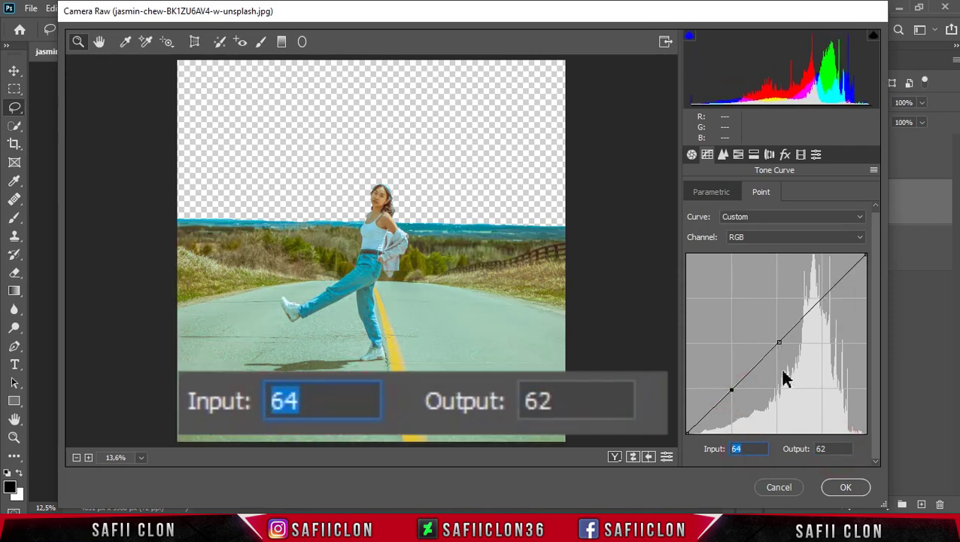
{"action": "type", "text": "70"}
{"action": "double_click", "coordinate": [826, 448]}
{"action": "type", "text": "59"}
- Raise the curve's black point to input 2, output 25
{"action": "left_click", "coordinate": [687, 430]}
{"action": "double_click", "coordinate": [728, 449]}
{"action": "type", "text": "2"}
{"action": "double_click", "coordinate": [822, 448]}
{"action": "type", "text": "25"}
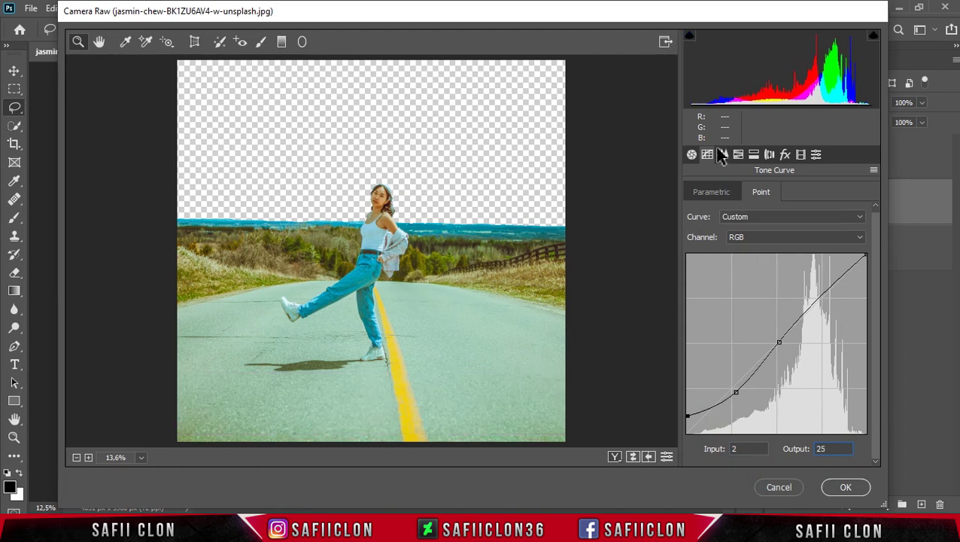
{"action": "left_click", "coordinate": [725, 155]}
- Set Luminance noise reduction to 65 and hues Reds +14, Oranges -18, Yellows -27
{"action": "left_click_drag", "start_coordinate": [693, 330], "coordinate": [804, 329]}
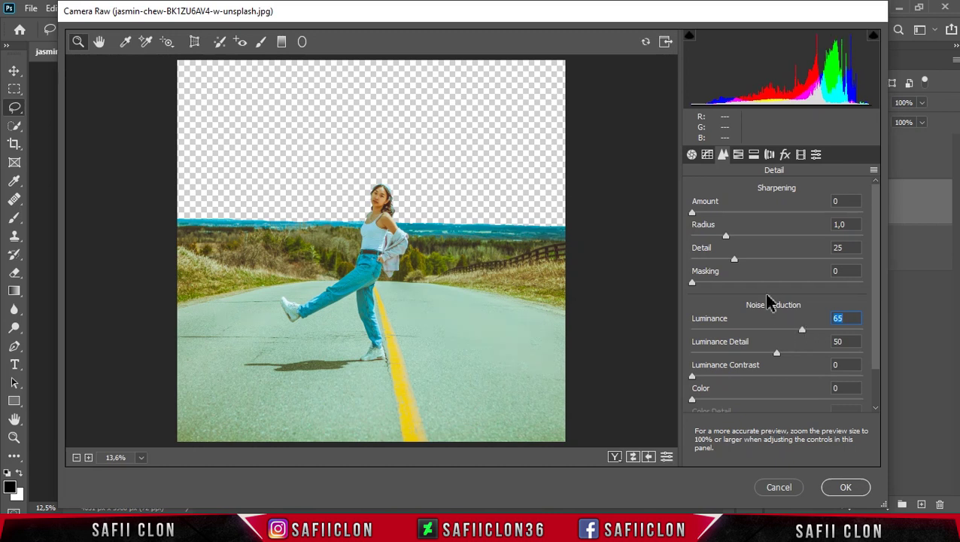
{"action": "left_click", "coordinate": [741, 159]}
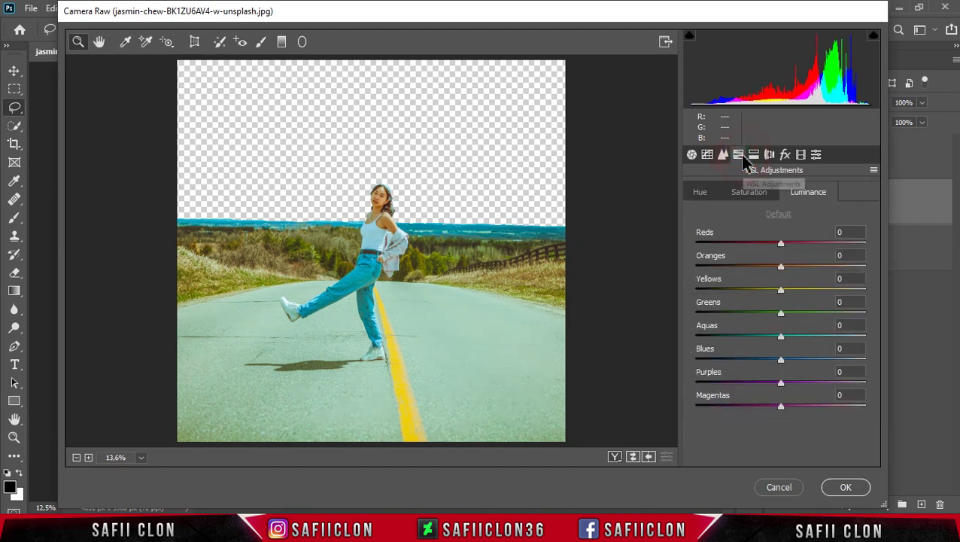
{"action": "left_click", "coordinate": [699, 193]}
{"action": "mouse_move", "coordinate": [781, 243]}
{"action": "left_mouse_down"}
{"action": "mouse_move", "coordinate": [794, 243]}
{"action": "mouse_move", "coordinate": [768, 270]}
{"action": "left_mouse_up"}
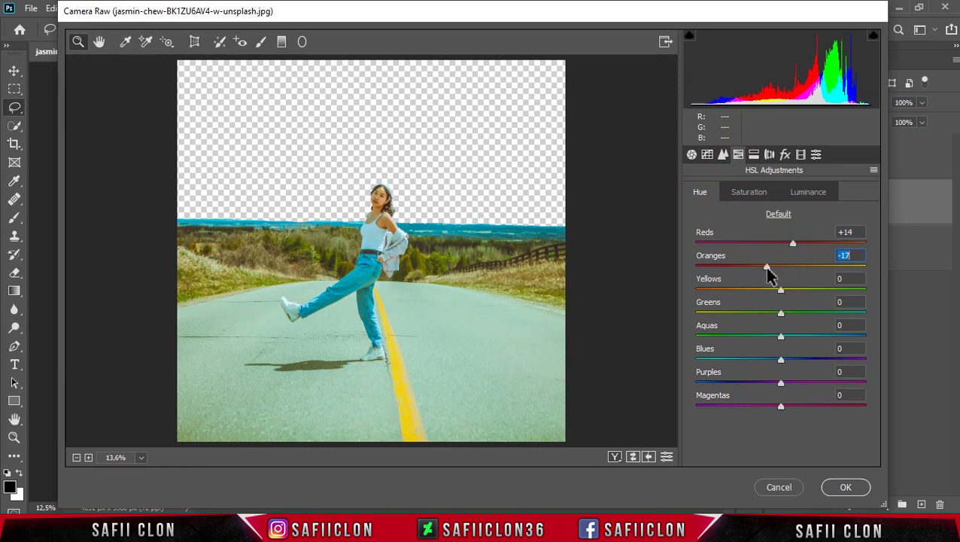
{"action": "left_click_drag", "start_coordinate": [780, 292], "coordinate": [763, 292]}
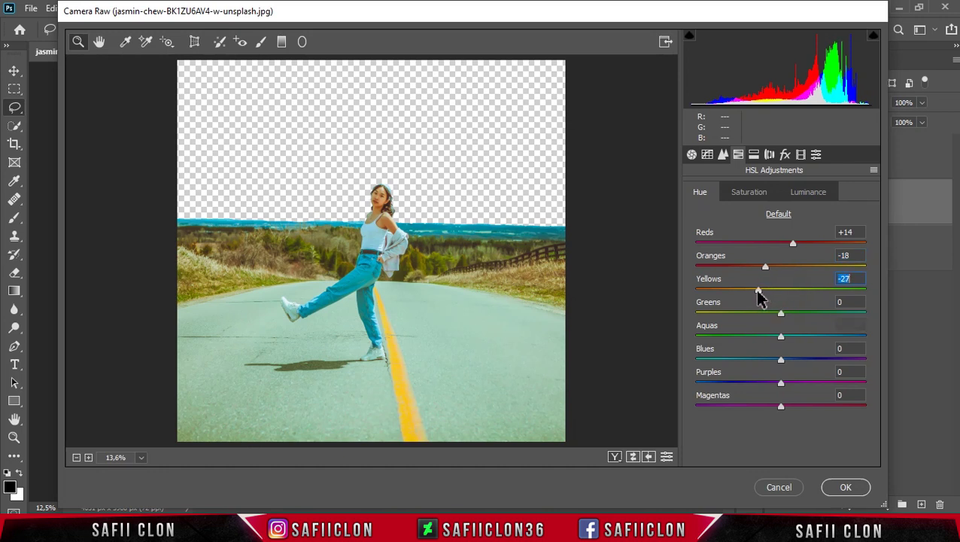
- Shift hues to Greens +34, Aquas +88, Blues -63 and Purples +43
{"action": "mouse_move", "coordinate": [781, 312]}
{"action": "left_mouse_down"}
{"action": "mouse_move", "coordinate": [810, 311]}
{"action": "mouse_move", "coordinate": [798, 336]}
{"action": "mouse_move", "coordinate": [857, 341]}
{"action": "left_mouse_up"}
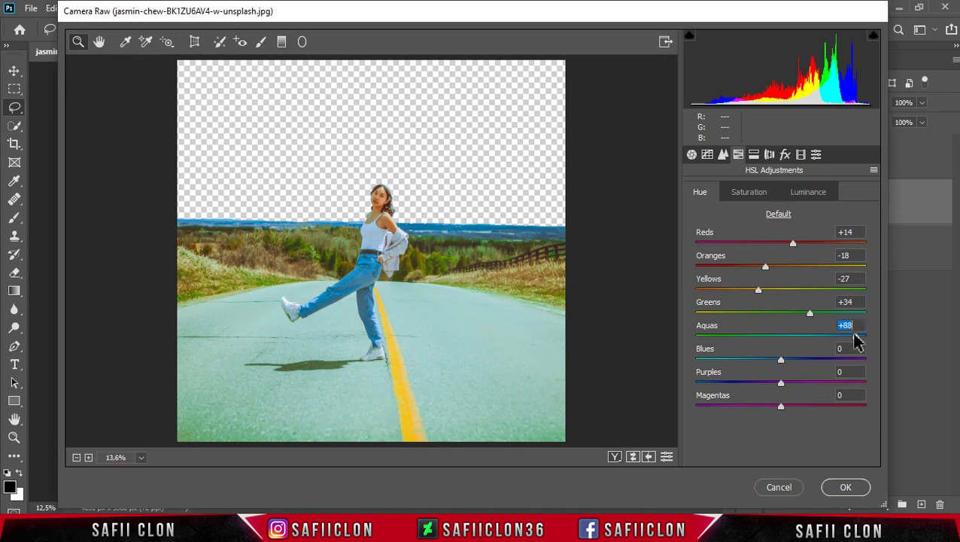
{"action": "left_click_drag", "start_coordinate": [780, 361], "coordinate": [728, 361]}
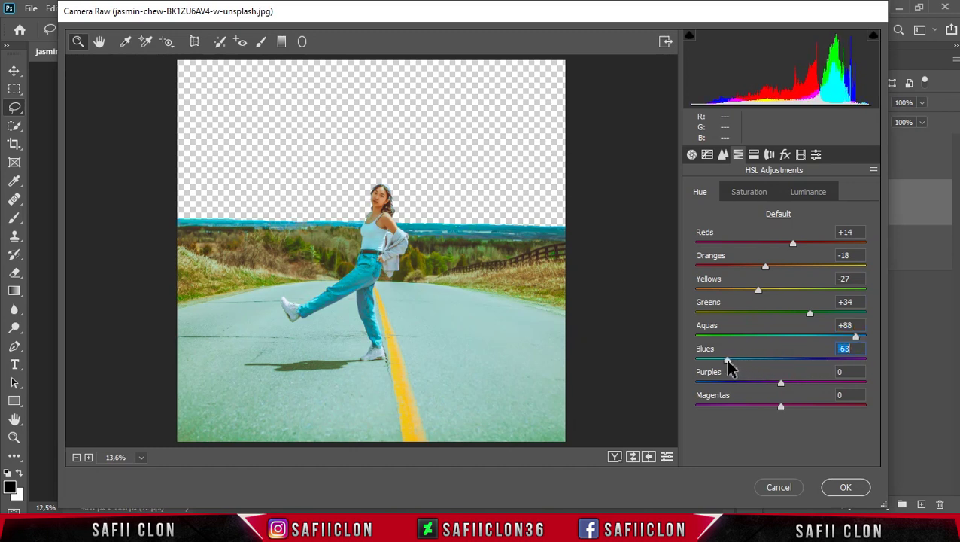
{"action": "mouse_move", "coordinate": [780, 385]}
{"action": "left_mouse_down"}
{"action": "mouse_move", "coordinate": [820, 385]}
{"action": "mouse_move", "coordinate": [765, 407]}
{"action": "left_mouse_up"}
{"action": "left_click", "coordinate": [747, 194]}
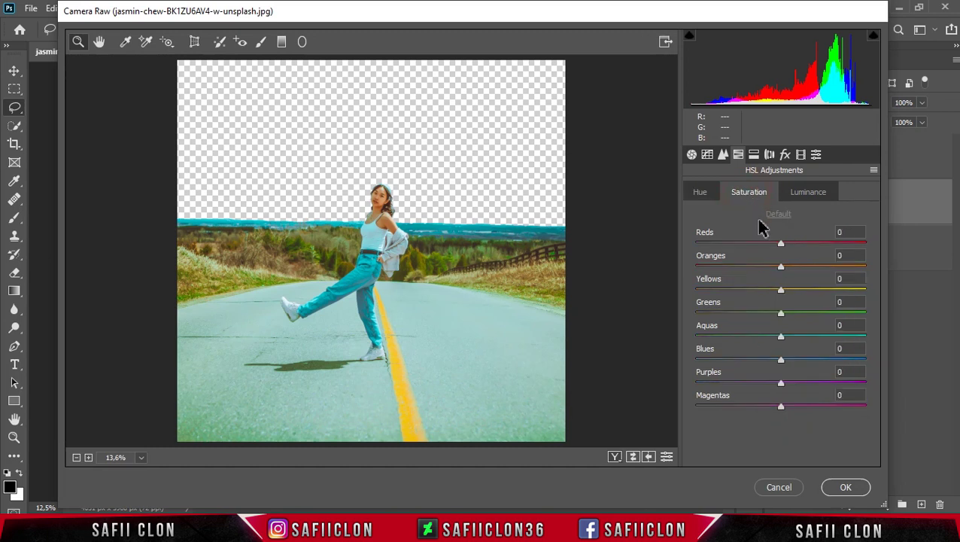
- Set HSL saturation: Reds +4, Greens +43, Aquas +83, Blues +27, Magentas +18
{"action": "mouse_move", "coordinate": [780, 243]}
{"action": "left_mouse_down"}
{"action": "mouse_move", "coordinate": [776, 289]}
{"action": "mouse_move", "coordinate": [791, 311]}
{"action": "mouse_move", "coordinate": [817, 313]}
{"action": "mouse_move", "coordinate": [812, 338]}
{"action": "mouse_move", "coordinate": [851, 337]}
{"action": "left_mouse_up"}
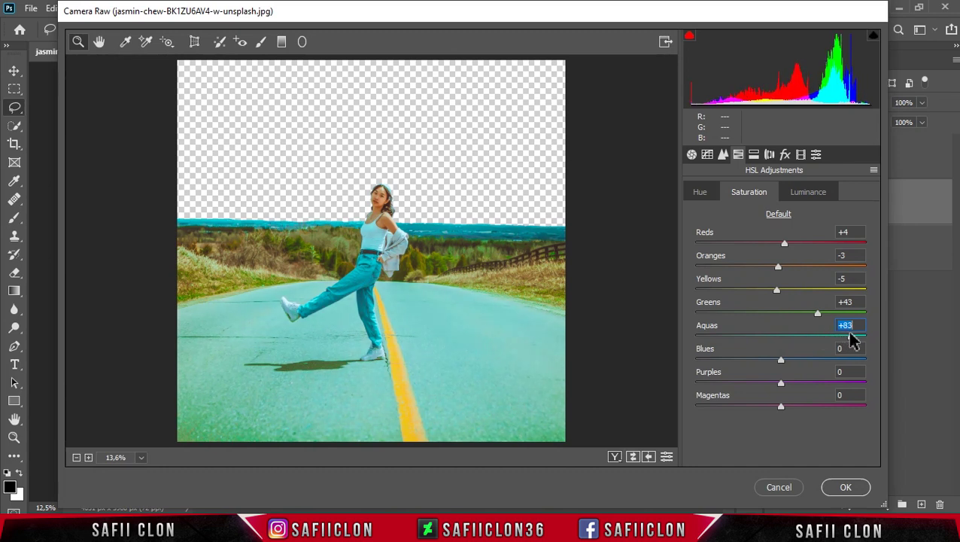
{"action": "left_click_drag", "start_coordinate": [783, 358], "coordinate": [805, 359]}
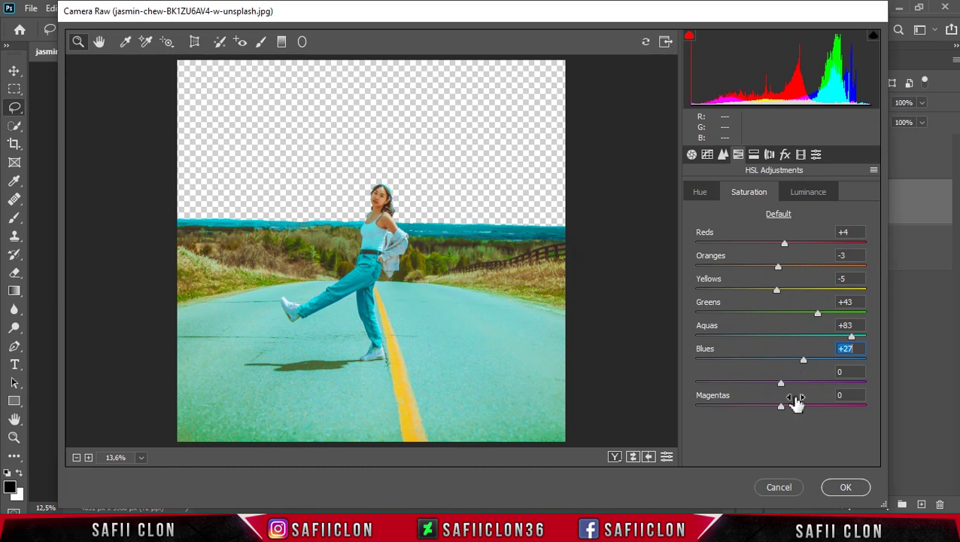
{"action": "left_click_drag", "start_coordinate": [781, 407], "coordinate": [799, 409]}
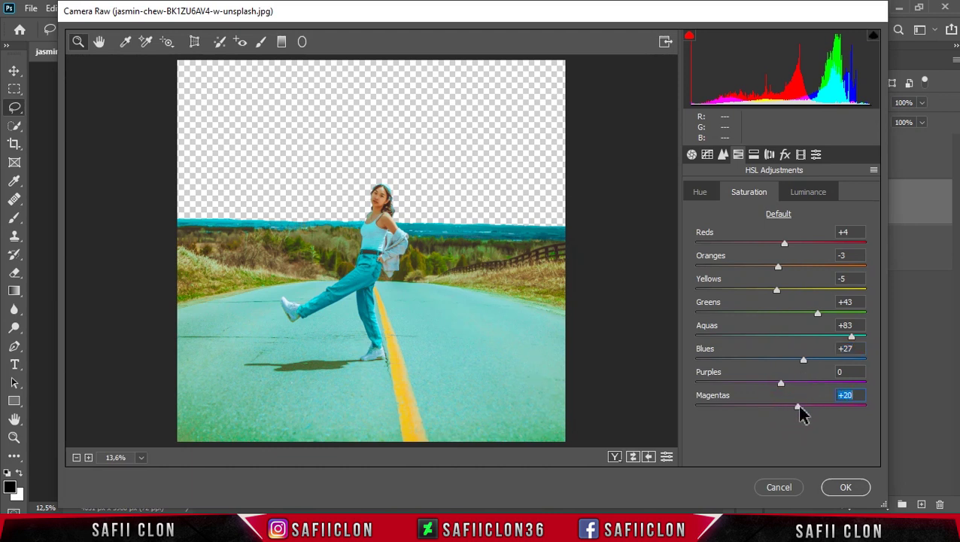
- Lift HSL luminance: Oranges +22, Yellows +48, Greens +18, Aquas +23, Blues +15
{"action": "left_click", "coordinate": [818, 195]}
{"action": "mouse_move", "coordinate": [780, 266]}
{"action": "left_mouse_down"}
{"action": "mouse_move", "coordinate": [800, 266]}
{"action": "mouse_move", "coordinate": [808, 290]}
{"action": "mouse_move", "coordinate": [819, 289]}
{"action": "mouse_move", "coordinate": [792, 311]}
{"action": "left_mouse_up"}
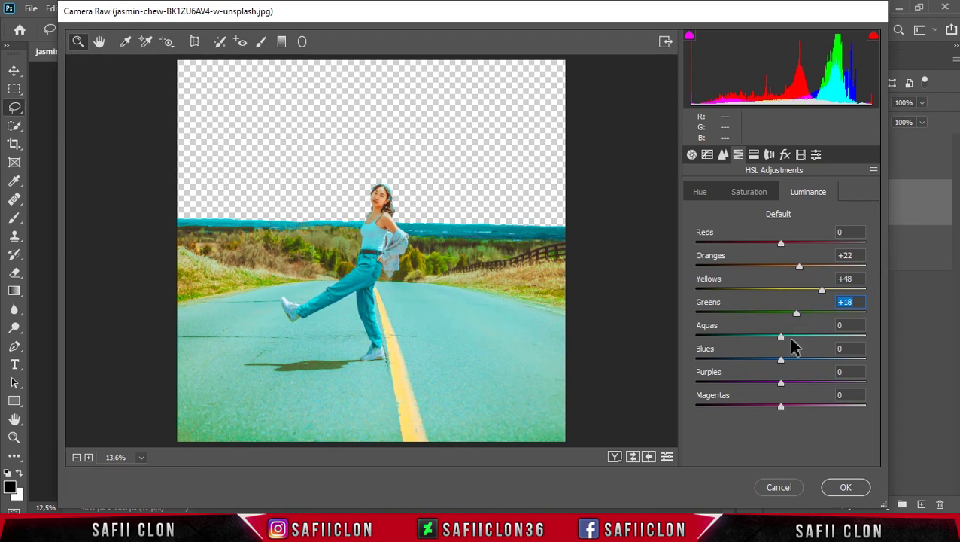
{"action": "mouse_move", "coordinate": [781, 337]}
{"action": "left_mouse_down"}
{"action": "mouse_move", "coordinate": [803, 338]}
{"action": "mouse_move", "coordinate": [797, 359]}
{"action": "left_mouse_up"}
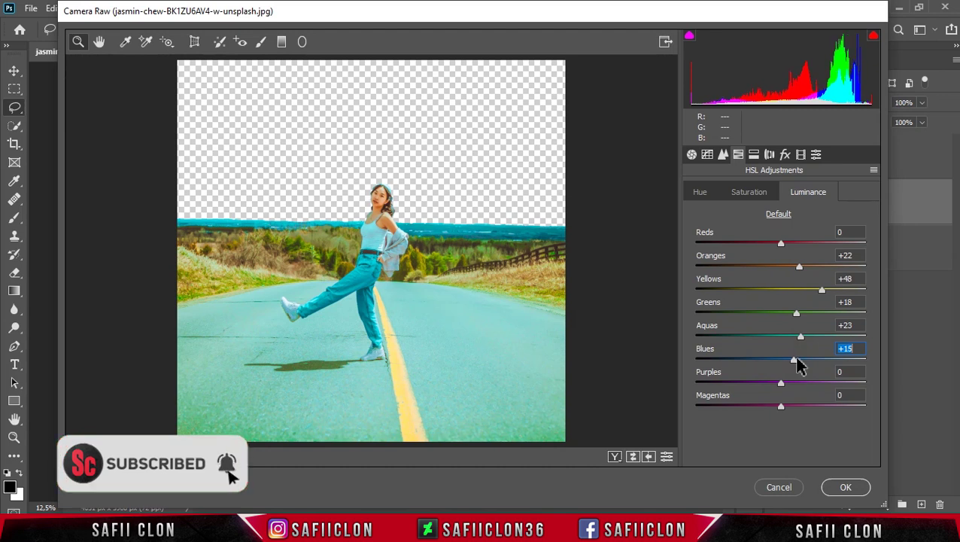
{"action": "left_click", "coordinate": [757, 156]}
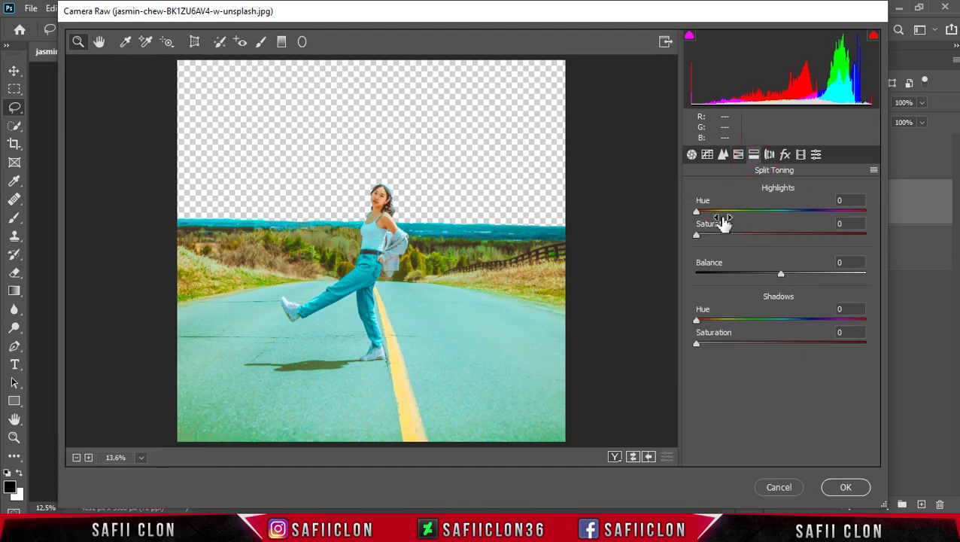
- Split-tone the ground photo with a warm highlight hue and a saturated shadow tint, balance toward shadows
{"action": "left_click_drag", "start_coordinate": [697, 212], "coordinate": [736, 235]}
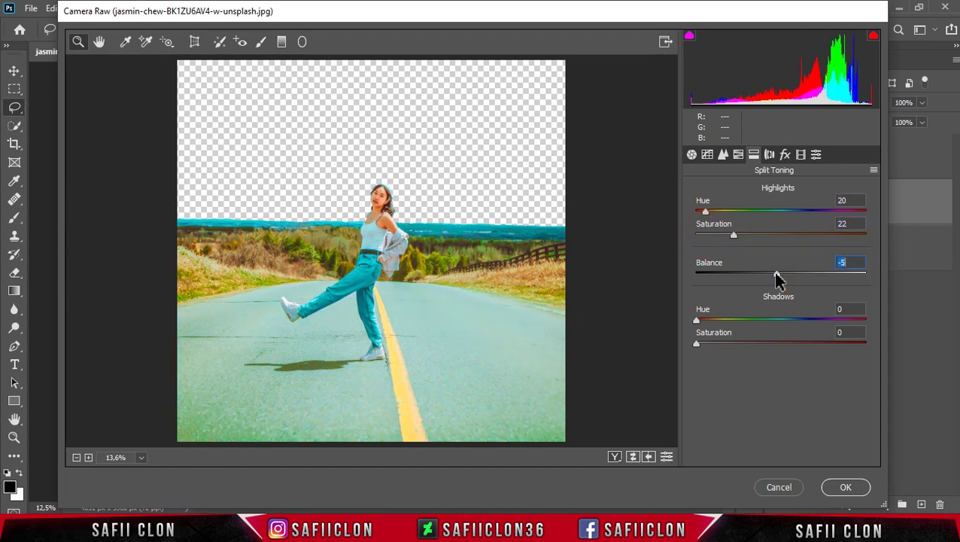
{"action": "left_click_drag", "start_coordinate": [775, 280], "coordinate": [768, 274]}
{"action": "left_click_drag", "start_coordinate": [697, 321], "coordinate": [846, 319]}
{"action": "left_click_drag", "start_coordinate": [697, 347], "coordinate": [734, 348]}
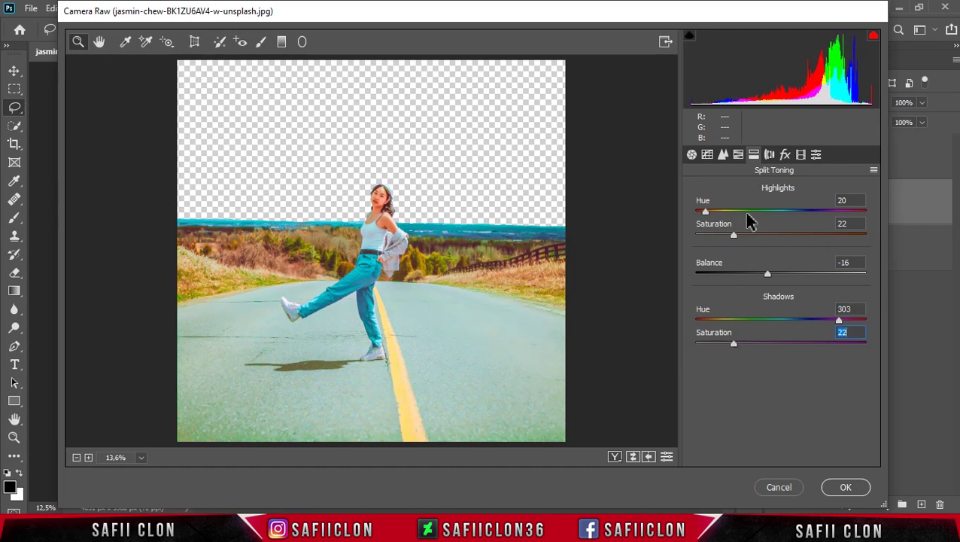
- Set calibration hues to Red Primary +10, Green Primary -8, Blue Primary +9
{"action": "left_click", "coordinate": [801, 154]}
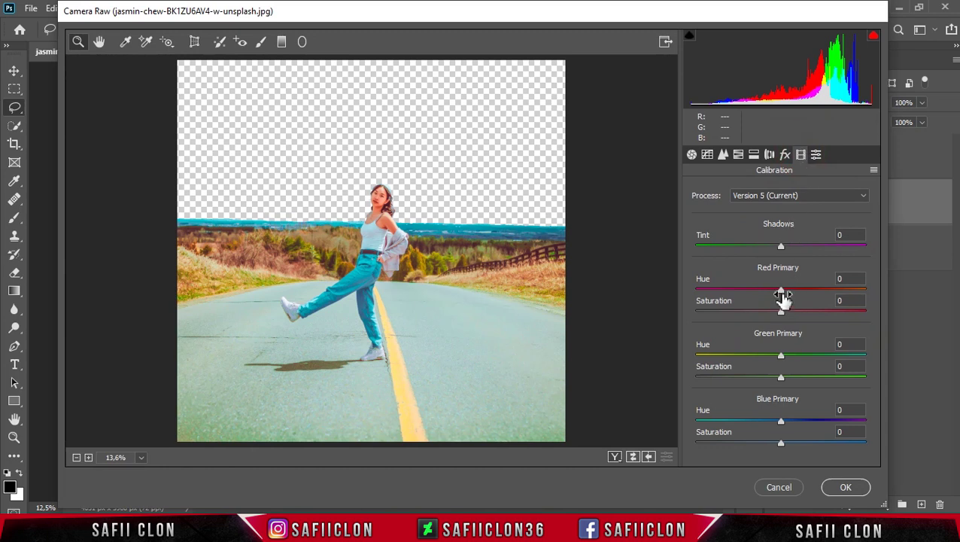
{"action": "left_click_drag", "start_coordinate": [783, 295], "coordinate": [792, 295]}
{"action": "left_click_drag", "start_coordinate": [781, 356], "coordinate": [773, 355]}
{"action": "left_click_drag", "start_coordinate": [781, 421], "coordinate": [785, 422]}
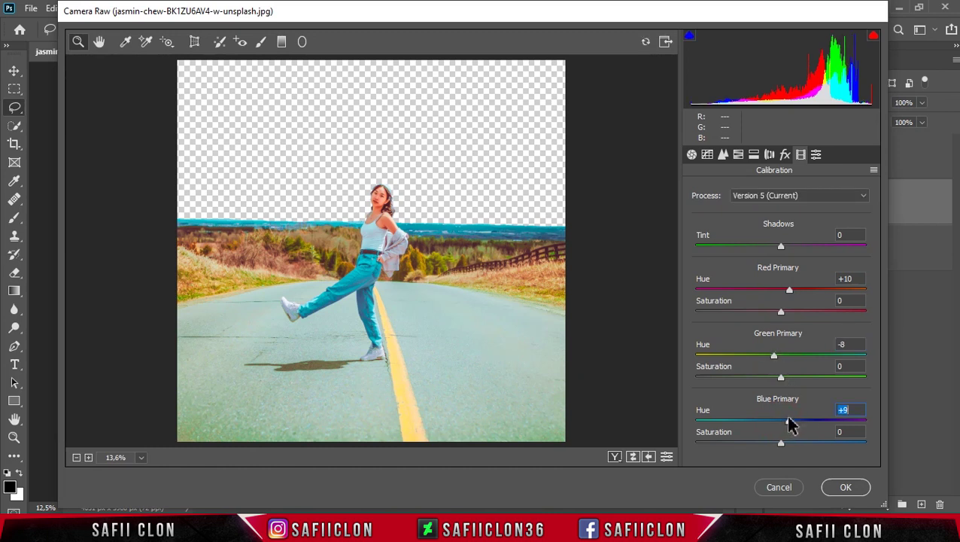
- Cycle through the before/after previews, then apply the Camera Raw grade to the ground photo
{"action": "left_click", "coordinate": [614, 457]}
{"action": "left_click", "coordinate": [614, 456]}
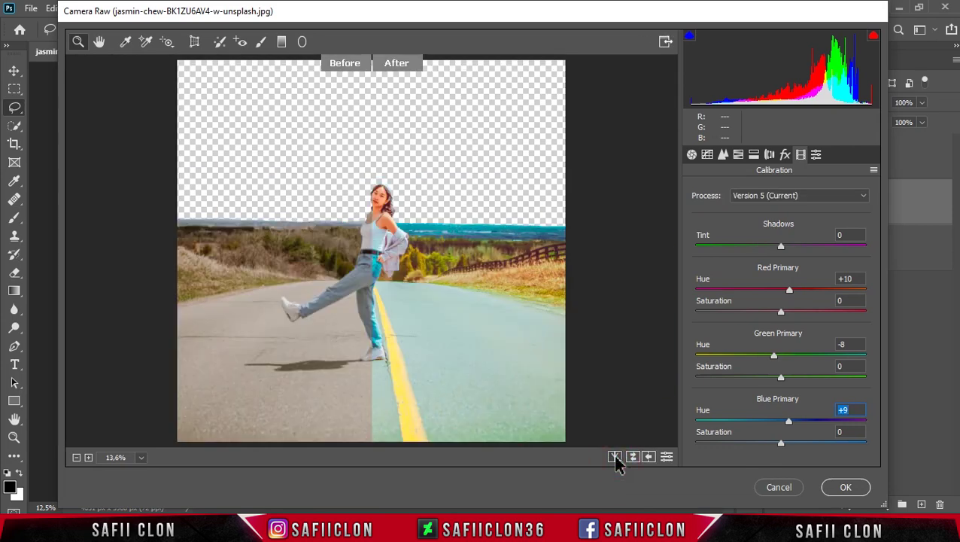
{"action": "left_click", "coordinate": [614, 456]}
{"action": "left_click", "coordinate": [614, 457]}
{"action": "left_click", "coordinate": [614, 456]}
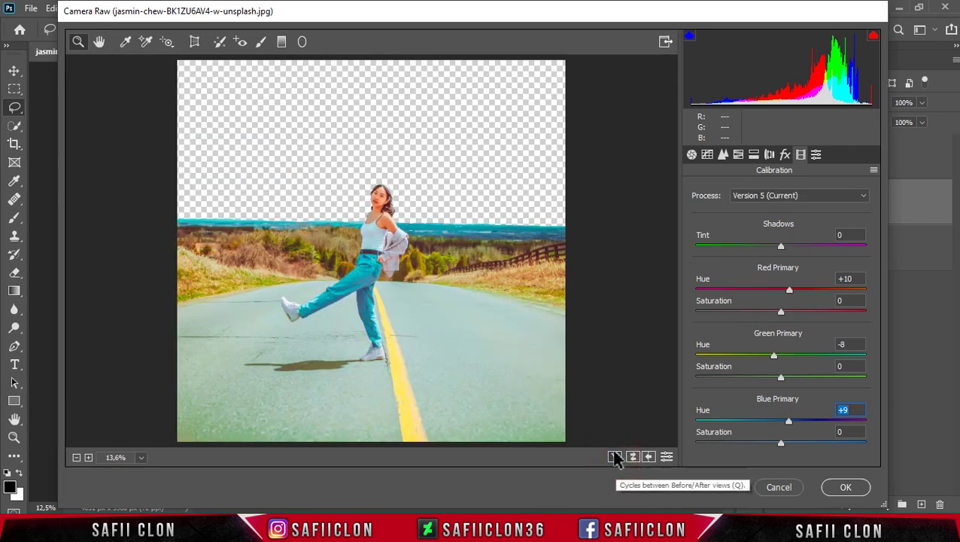
{"action": "left_click", "coordinate": [839, 487]}
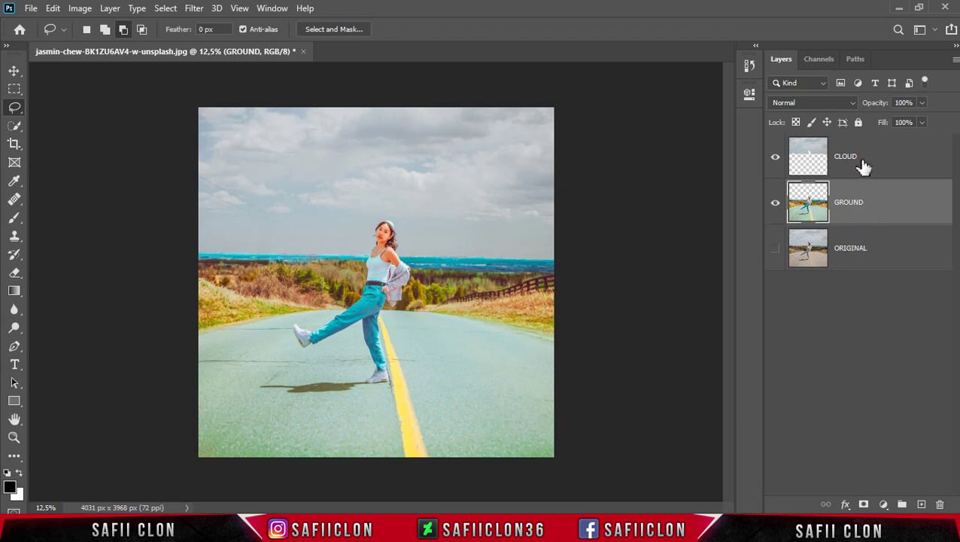
- Select the CLOUD layer and run Filter > Camera Raw Filter on it
{"action": "left_click", "coordinate": [893, 164]}
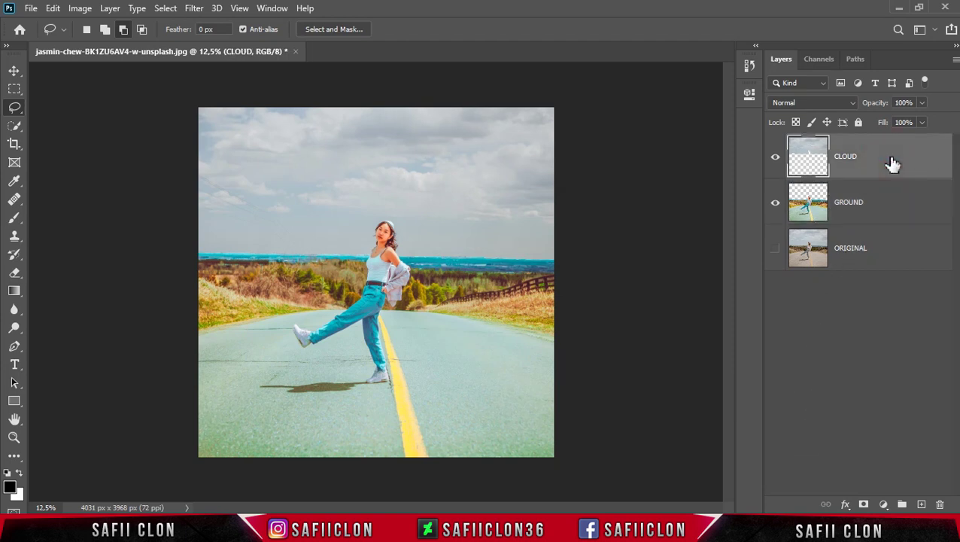
{"action": "left_click", "coordinate": [197, 9]}
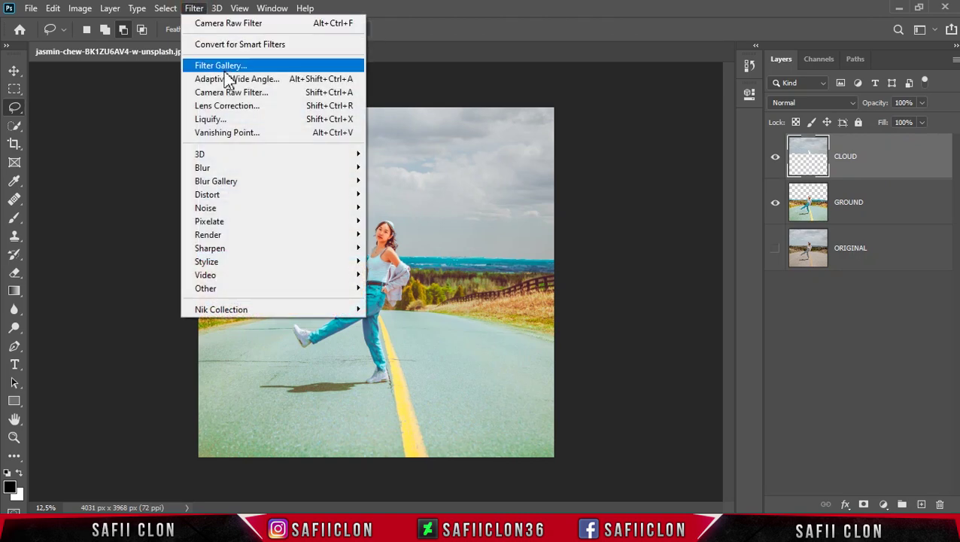
{"action": "left_click", "coordinate": [242, 95]}
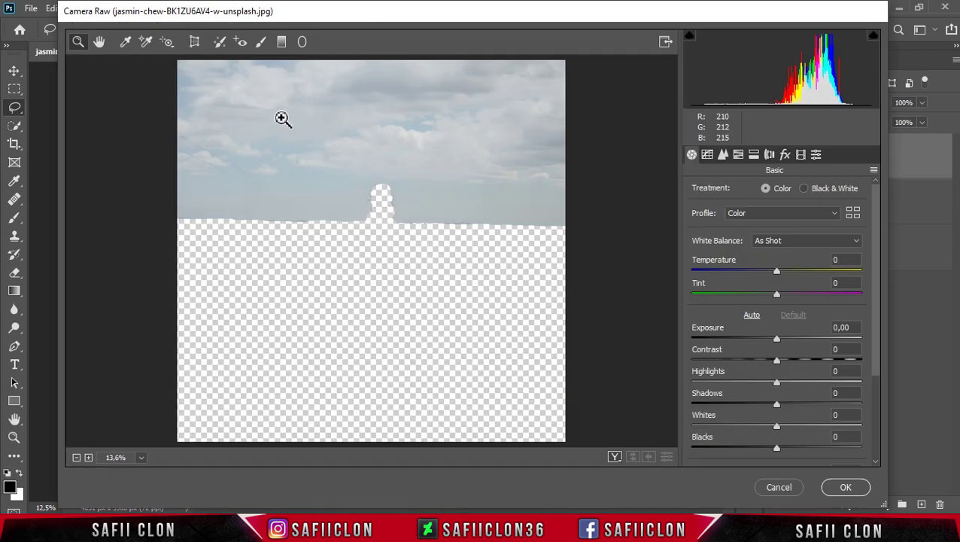
- Set sky Temperature -15, Tint -28, Contrast +23, Highlights -73, Shadows +87
{"action": "left_click_drag", "start_coordinate": [877, 254], "coordinate": [877, 280]}
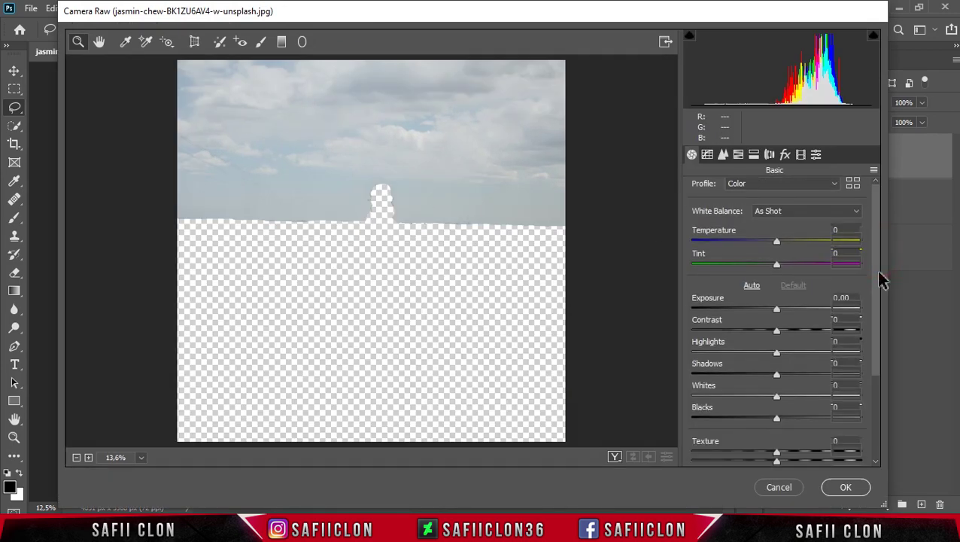
{"action": "mouse_move", "coordinate": [777, 241]}
{"action": "left_mouse_down"}
{"action": "mouse_move", "coordinate": [764, 240]}
{"action": "mouse_move", "coordinate": [755, 268]}
{"action": "left_mouse_up"}
{"action": "left_click", "coordinate": [777, 265]}
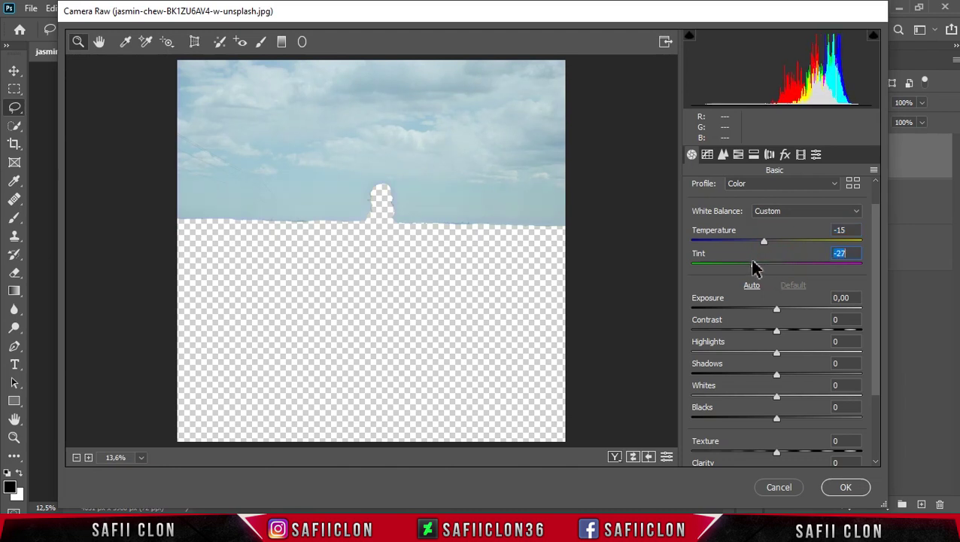
{"action": "left_click_drag", "start_coordinate": [777, 330], "coordinate": [794, 329]}
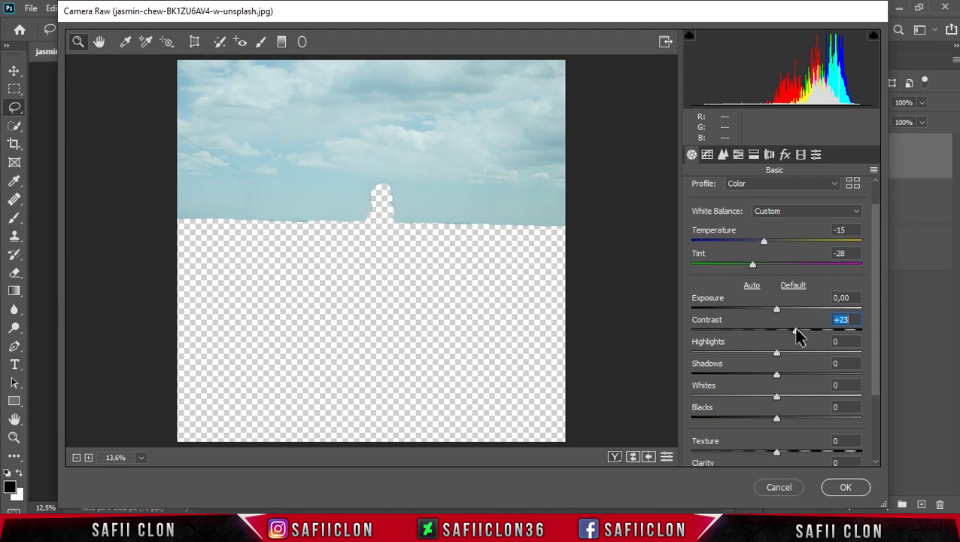
{"action": "left_click_drag", "start_coordinate": [776, 352], "coordinate": [712, 351]}
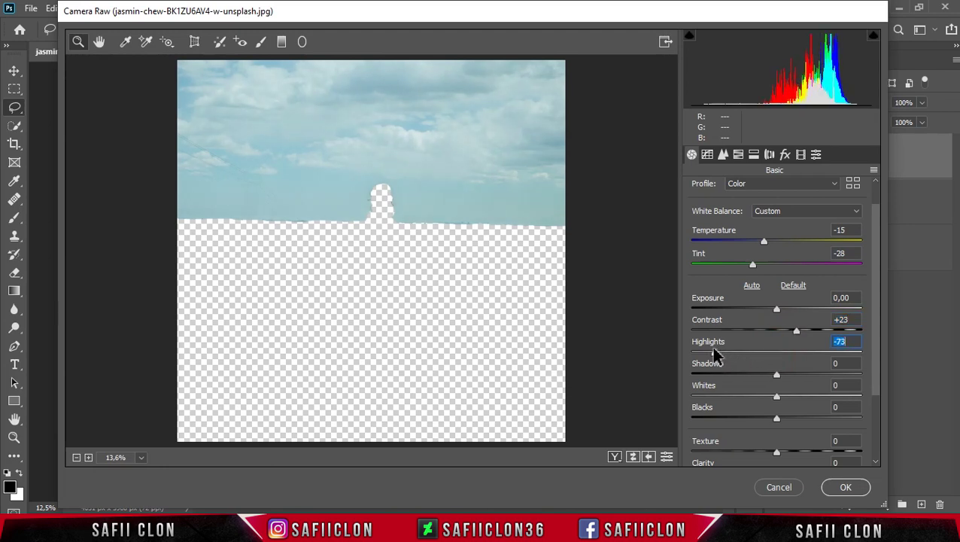
{"action": "left_click_drag", "start_coordinate": [778, 374], "coordinate": [850, 377]}
- Set Whites -22, Blacks -43, Texture +21, Dehaze +7, Vibrance +48, Saturation +32
{"action": "scroll", "coordinate": [879, 410], "scroll_direction": "down", "scroll_amount": 2}
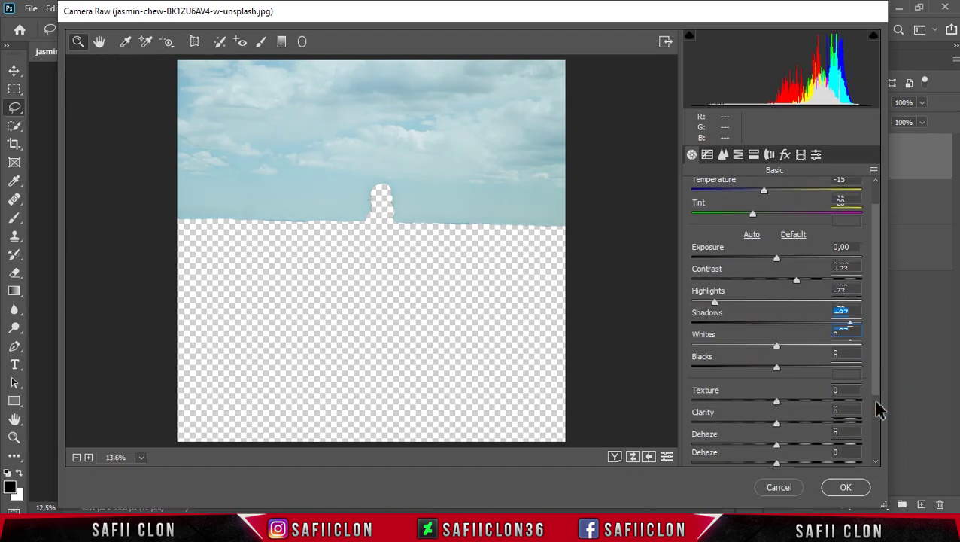
{"action": "left_click_drag", "start_coordinate": [777, 349], "coordinate": [740, 375]}
{"action": "left_click_drag", "start_coordinate": [876, 405], "coordinate": [873, 457]}
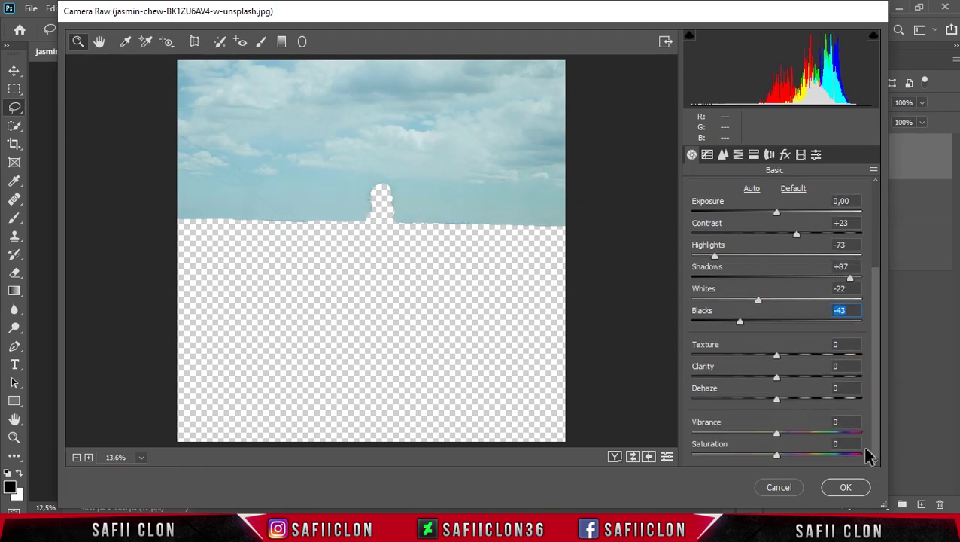
{"action": "left_click_drag", "start_coordinate": [777, 355], "coordinate": [794, 355]}
{"action": "left_click", "coordinate": [778, 376]}
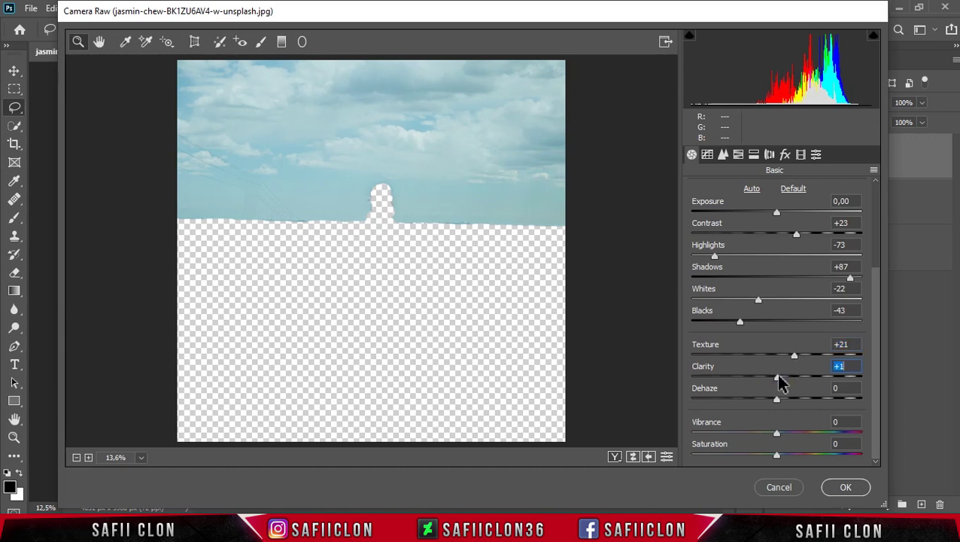
{"action": "left_click_drag", "start_coordinate": [778, 398], "coordinate": [783, 399]}
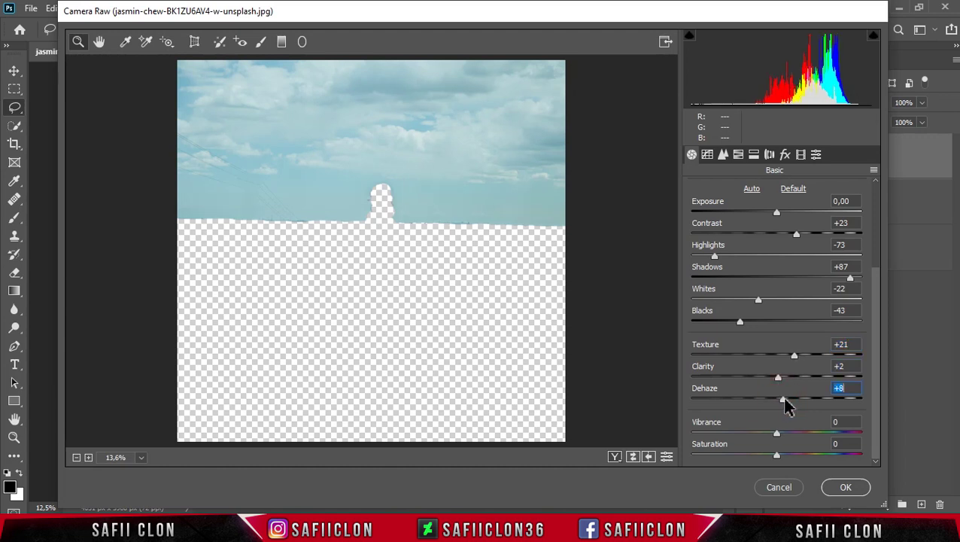
{"action": "mouse_move", "coordinate": [777, 434]}
{"action": "left_mouse_down"}
{"action": "mouse_move", "coordinate": [815, 434]}
{"action": "mouse_move", "coordinate": [802, 456]}
{"action": "left_mouse_up"}
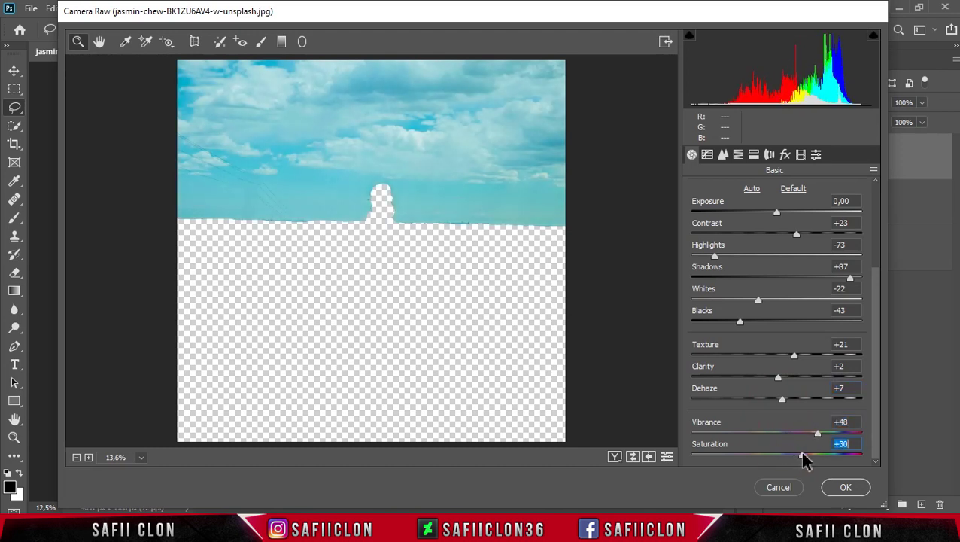
{"action": "left_click", "coordinate": [707, 155]}
- Set the parametric curve to Highlights +40, Lights +6, Darks -4, Shadows +18
{"action": "left_click", "coordinate": [711, 191]}
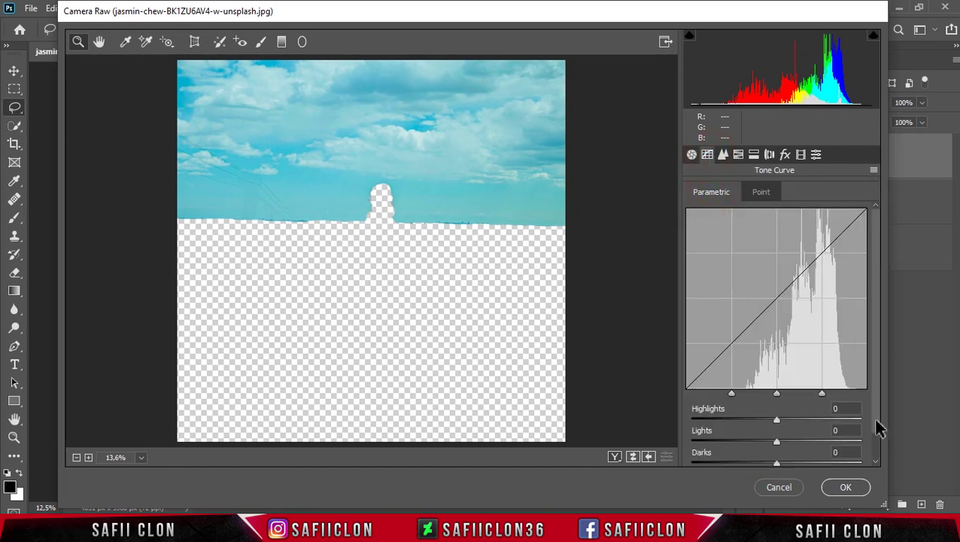
{"action": "scroll", "coordinate": [876, 444], "scroll_direction": "down", "scroll_amount": 2}
{"action": "mouse_move", "coordinate": [776, 389]}
{"action": "left_mouse_down"}
{"action": "mouse_move", "coordinate": [811, 393]}
{"action": "mouse_move", "coordinate": [782, 412]}
{"action": "mouse_move", "coordinate": [773, 435]}
{"action": "mouse_move", "coordinate": [785, 456]}
{"action": "mouse_move", "coordinate": [796, 455]}
{"action": "left_mouse_up"}
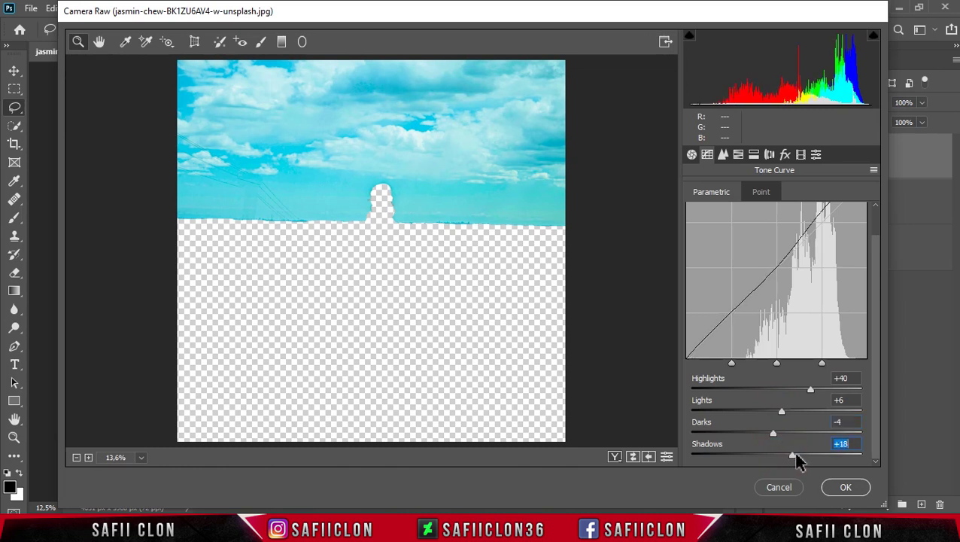
- Add point-curve points at input 117 → output 143 and input 73 → output 57
{"action": "left_click", "coordinate": [762, 197]}
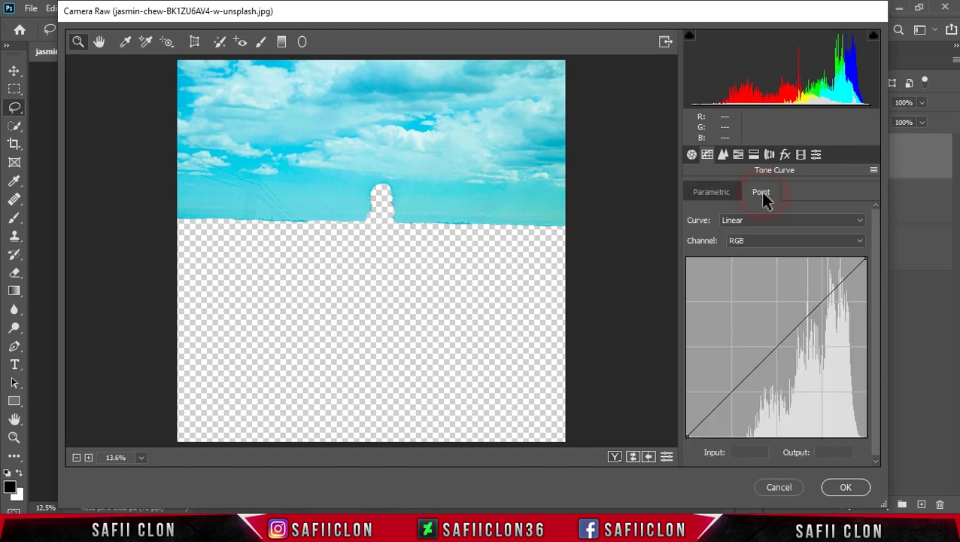
{"action": "left_click", "coordinate": [776, 348]}
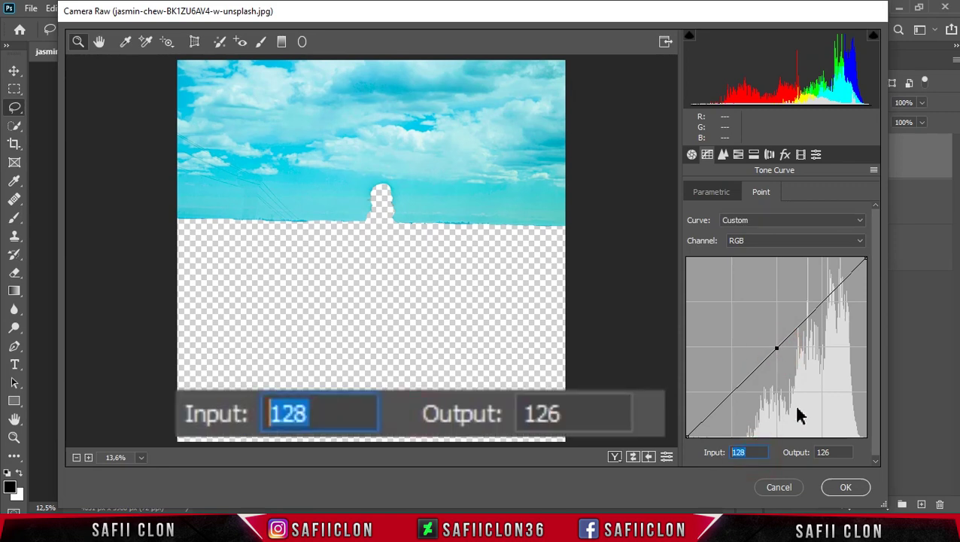
{"action": "type", "text": "117"}
{"action": "left_click", "coordinate": [824, 452]}
{"action": "type", "text": "143"}
{"action": "left_click", "coordinate": [721, 390]}
{"action": "double_click", "coordinate": [739, 451]}
{"action": "type", "text": "73"}
{"action": "double_click", "coordinate": [821, 451]}
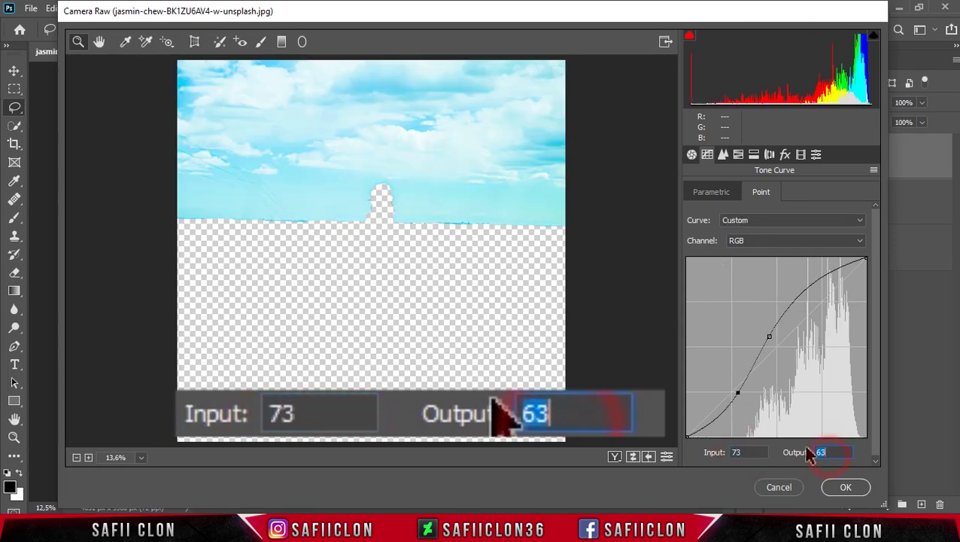
{"action": "type", "text": "57"}
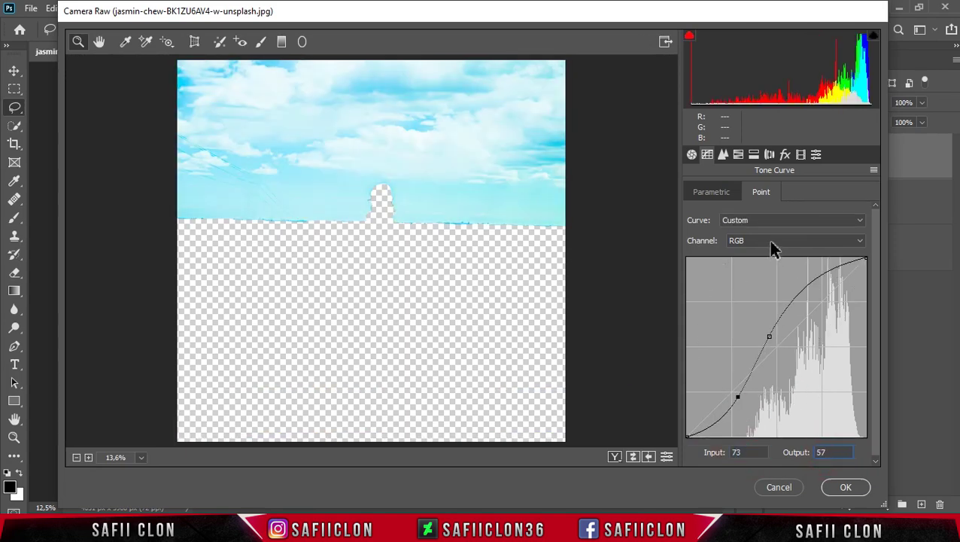
- Reduce luminance noise in the sky and raise its Luminance Contrast
{"action": "left_click", "coordinate": [720, 154]}
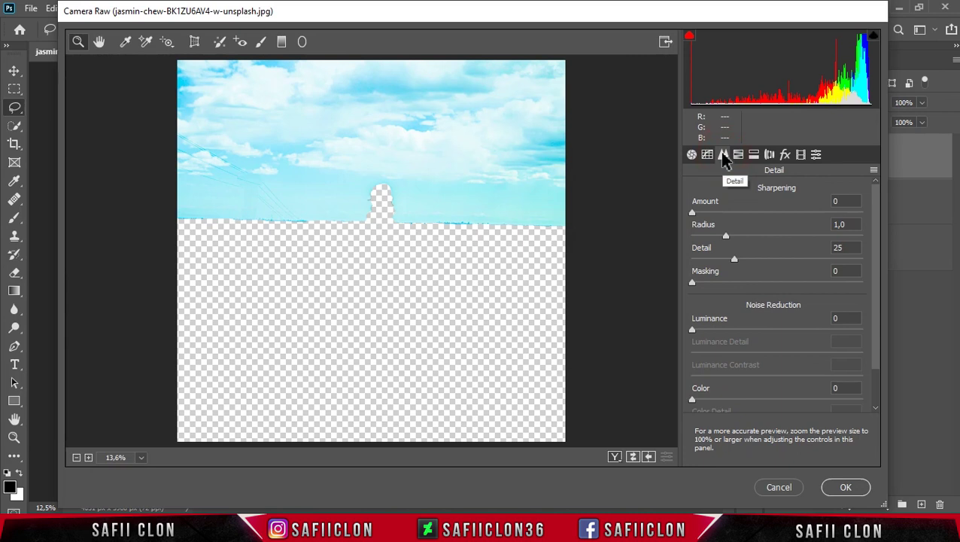
{"action": "left_click_drag", "start_coordinate": [693, 330], "coordinate": [707, 330]}
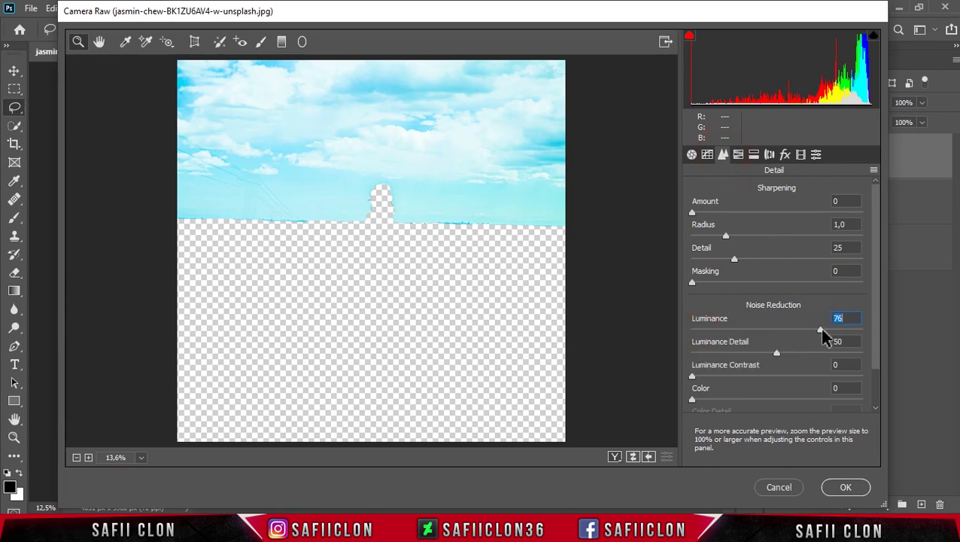
{"action": "left_click_drag", "start_coordinate": [693, 376], "coordinate": [759, 377]}
- Shift HSL hues: Reds +14, Yellows and Blues negative, Purples positive, Magentas -23
{"action": "left_click", "coordinate": [738, 154]}
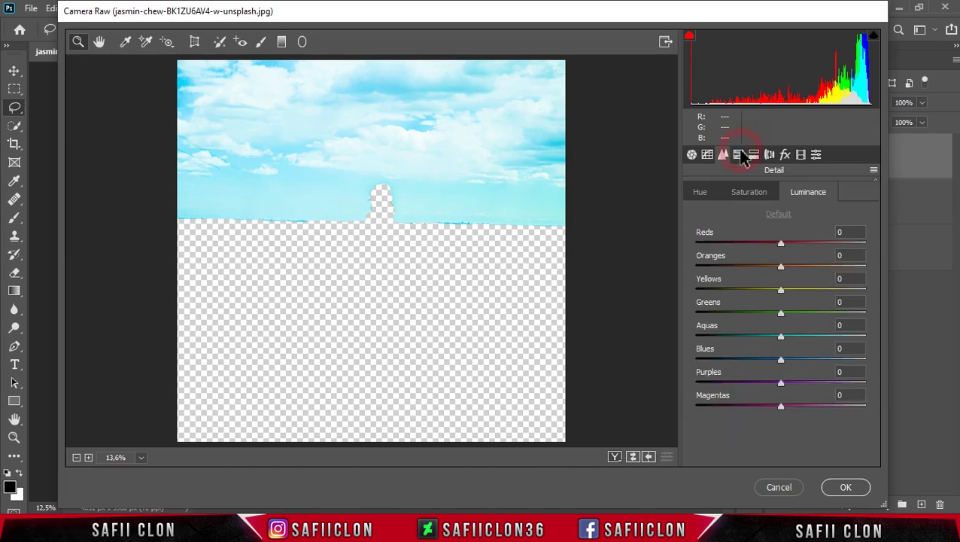
{"action": "left_click", "coordinate": [700, 193]}
{"action": "mouse_move", "coordinate": [781, 244]}
{"action": "left_mouse_down"}
{"action": "mouse_move", "coordinate": [791, 244]}
{"action": "mouse_move", "coordinate": [769, 270]}
{"action": "left_mouse_up"}
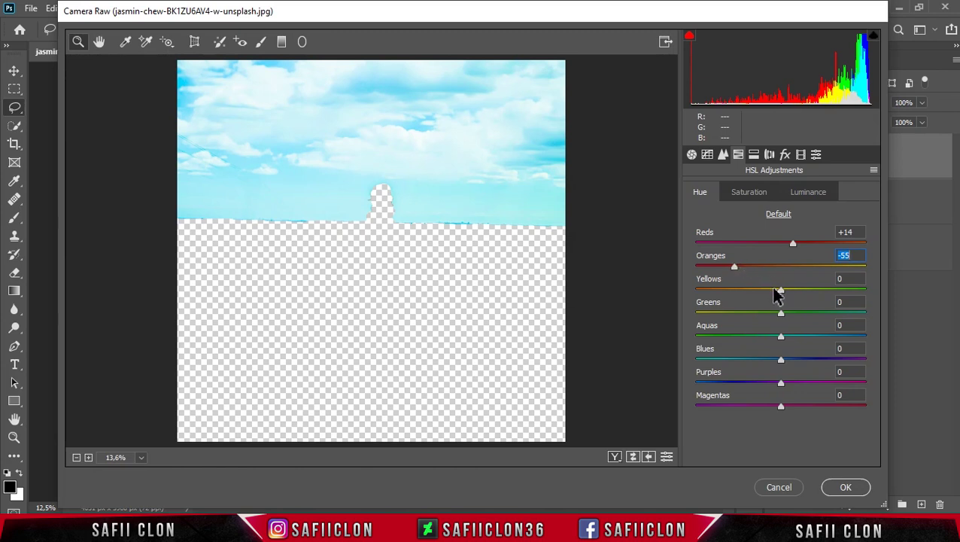
{"action": "mouse_move", "coordinate": [781, 291]}
{"action": "left_mouse_down"}
{"action": "mouse_move", "coordinate": [739, 293]}
{"action": "mouse_move", "coordinate": [784, 314]}
{"action": "mouse_move", "coordinate": [812, 311]}
{"action": "mouse_move", "coordinate": [834, 336]}
{"action": "mouse_move", "coordinate": [868, 337]}
{"action": "left_mouse_up"}
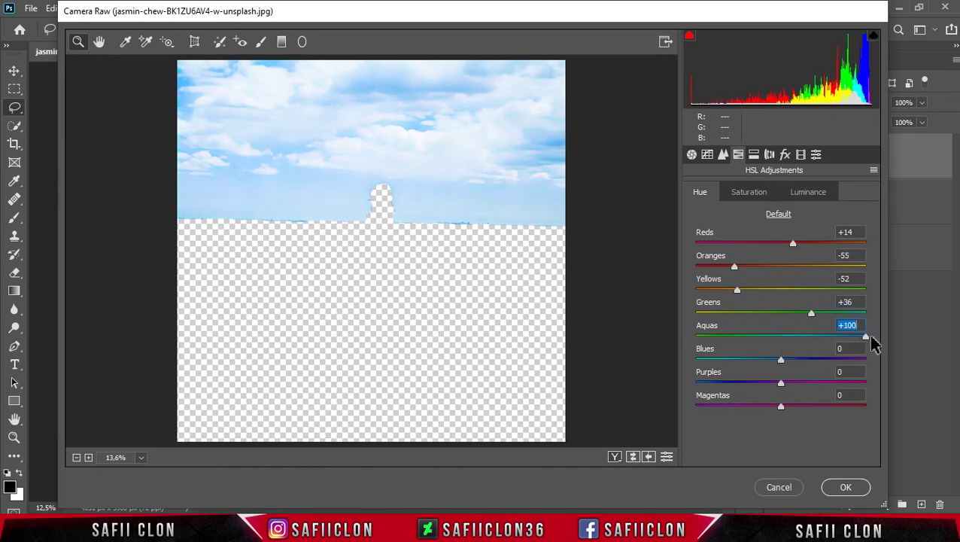
{"action": "left_click_drag", "start_coordinate": [780, 360], "coordinate": [720, 360]}
{"action": "left_click_drag", "start_coordinate": [780, 386], "coordinate": [811, 383]}
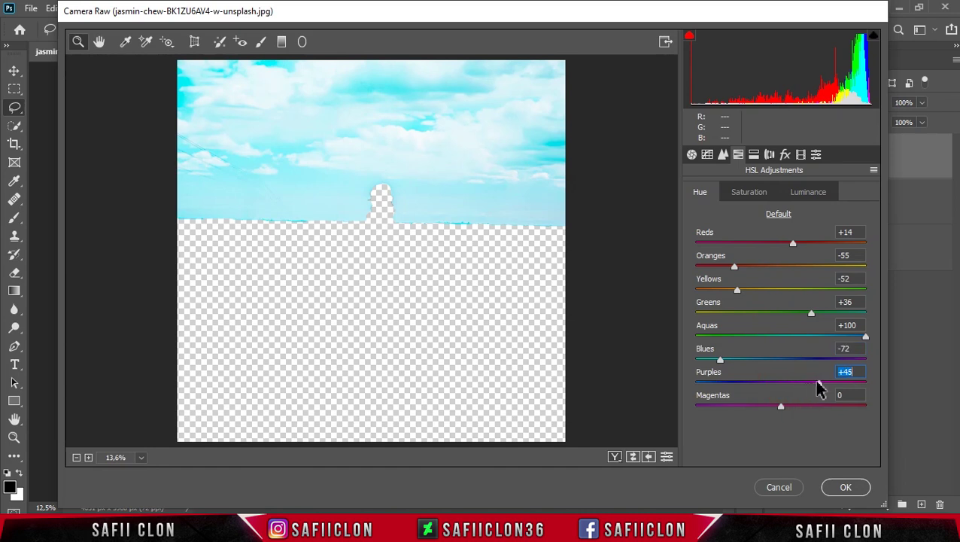
{"action": "left_click_drag", "start_coordinate": [781, 407], "coordinate": [761, 408]}
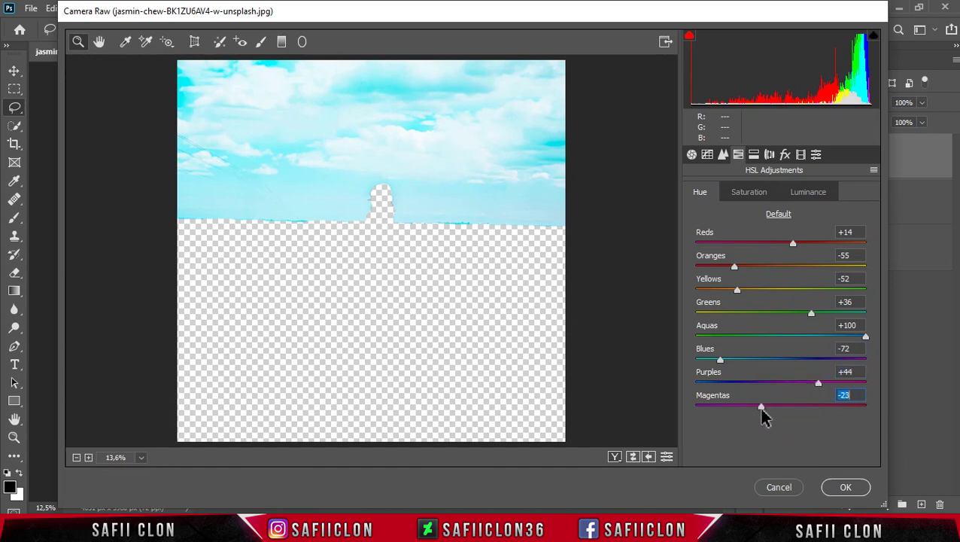
- Boost HSL saturation of the sky's Reds, Greens, Blues and Magentas
{"action": "left_click", "coordinate": [749, 192]}
{"action": "mouse_move", "coordinate": [782, 243]}
{"action": "left_mouse_down"}
{"action": "mouse_move", "coordinate": [826, 249]}
{"action": "mouse_move", "coordinate": [789, 268]}
{"action": "mouse_move", "coordinate": [784, 292]}
{"action": "mouse_move", "coordinate": [808, 294]}
{"action": "left_mouse_up"}
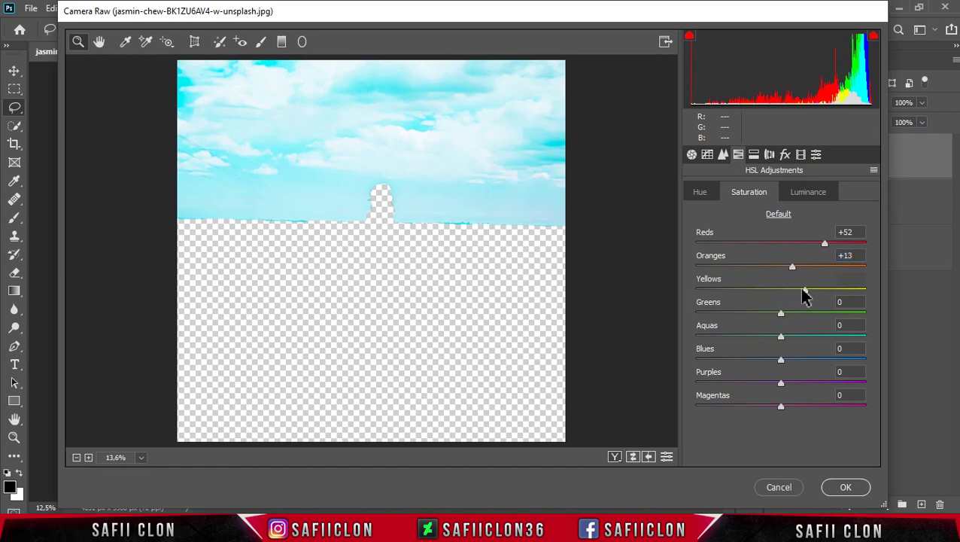
{"action": "left_click_drag", "start_coordinate": [782, 313], "coordinate": [800, 313]}
{"action": "left_click_drag", "start_coordinate": [781, 360], "coordinate": [851, 366]}
{"action": "left_click_drag", "start_coordinate": [781, 408], "coordinate": [792, 412]}
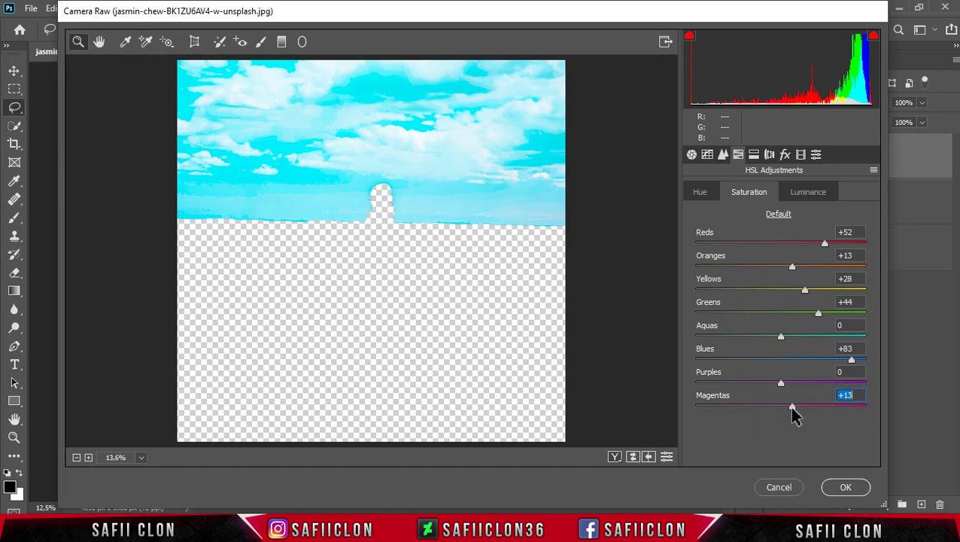
- Set luminance Yellows +48, Greens +18, Aquas +61, Blues -33, and highlight split-tone hue 23
{"action": "left_click", "coordinate": [808, 192]}
{"action": "mouse_move", "coordinate": [785, 297]}
{"action": "left_mouse_down"}
{"action": "mouse_move", "coordinate": [820, 296]}
{"action": "mouse_move", "coordinate": [788, 319]}
{"action": "mouse_move", "coordinate": [798, 318]}
{"action": "mouse_move", "coordinate": [789, 339]}
{"action": "mouse_move", "coordinate": [837, 340]}
{"action": "left_mouse_up"}
{"action": "left_click_drag", "start_coordinate": [780, 360], "coordinate": [752, 361]}
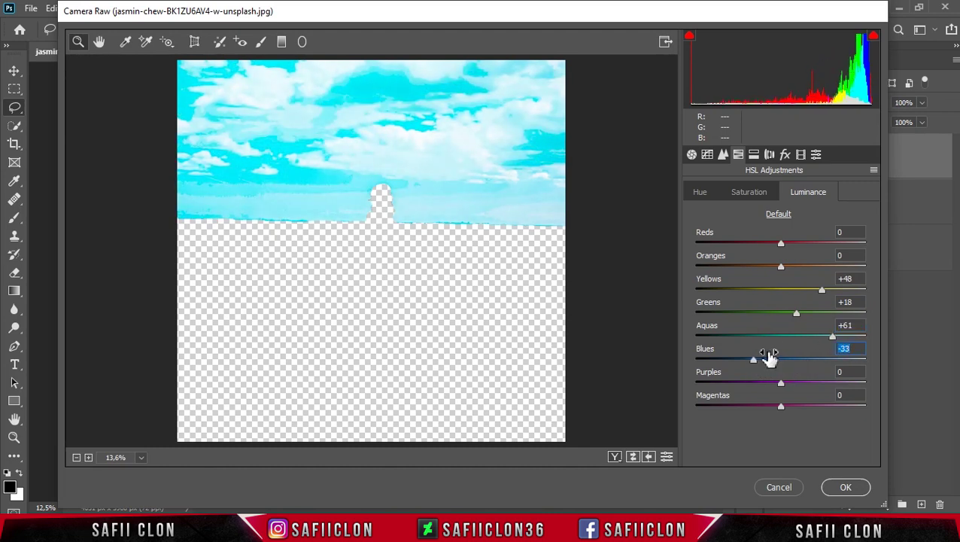
{"action": "left_click", "coordinate": [754, 156]}
{"action": "left_click_drag", "start_coordinate": [698, 209], "coordinate": [703, 209]}
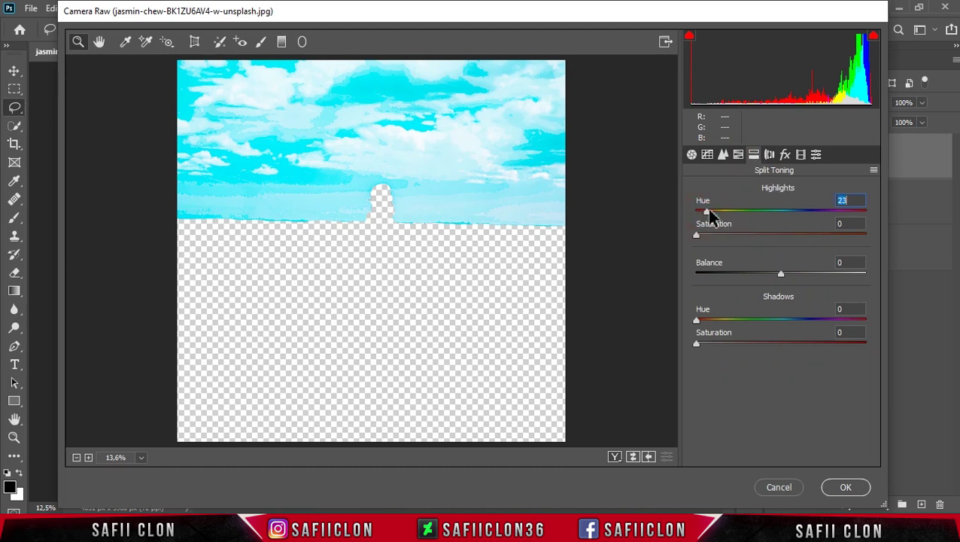
- Set split-tone highlights hue 21, shadows hue 305 with saturation 23
{"action": "left_click_drag", "start_coordinate": [705, 207], "coordinate": [737, 239]}
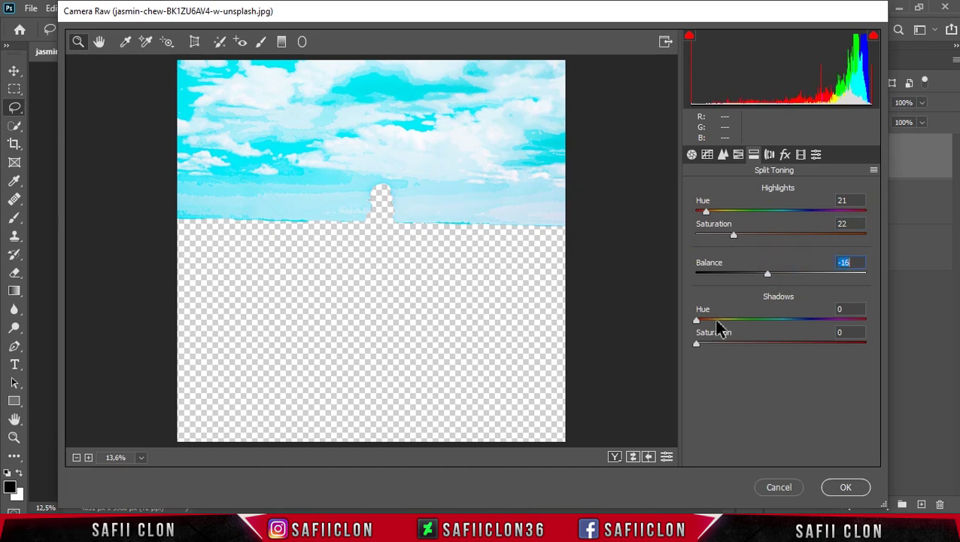
{"action": "left_click_drag", "start_coordinate": [700, 321], "coordinate": [820, 314]}
{"action": "left_click_drag", "start_coordinate": [696, 344], "coordinate": [737, 343]}
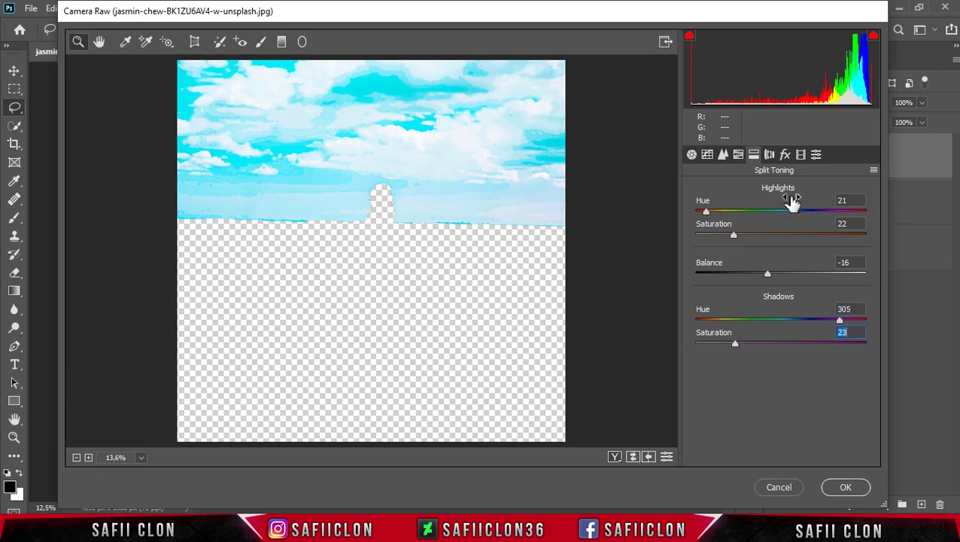
- With calibration Green Primary -7 and Blue Primary +9, compare before/after and apply the sky grade to CLOUD
{"action": "left_click", "coordinate": [802, 156]}
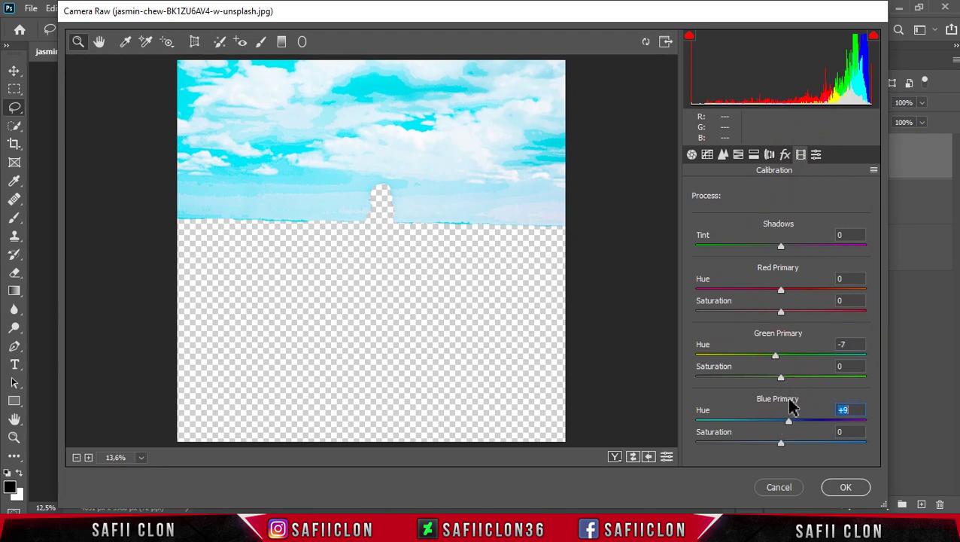
{"action": "left_click", "coordinate": [615, 457]}
{"action": "left_click", "coordinate": [615, 457]}
{"action": "left_click", "coordinate": [615, 456]}
{"action": "left_click", "coordinate": [615, 457]}
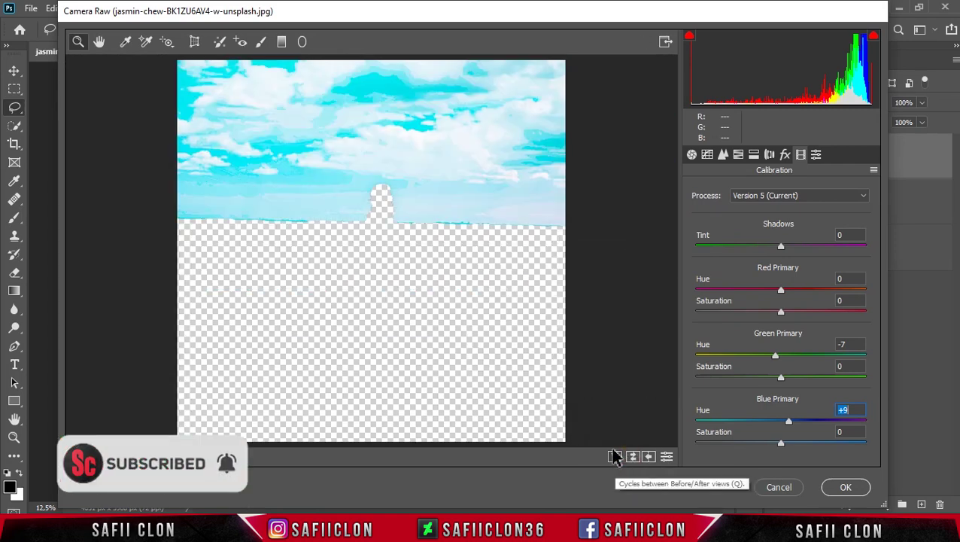
{"action": "left_click", "coordinate": [842, 487]}
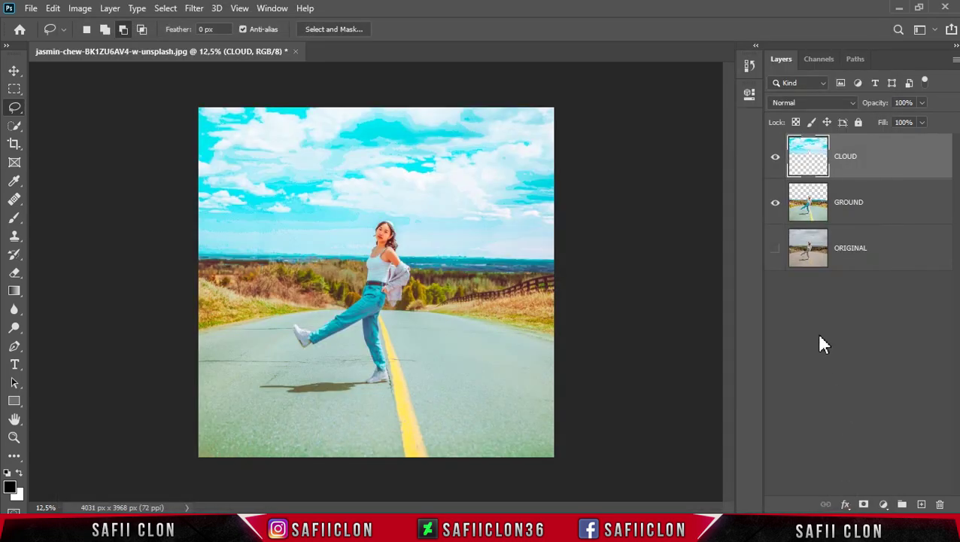
- Compare the sky with CLOUD hidden and shown, then add an empty Layer 1 above CLOUD
{"action": "left_click", "coordinate": [775, 157]}
{"action": "left_click", "coordinate": [776, 157]}
{"action": "left_click", "coordinate": [776, 158]}
{"action": "left_click", "coordinate": [776, 157]}
{"action": "left_click", "coordinate": [921, 505]}
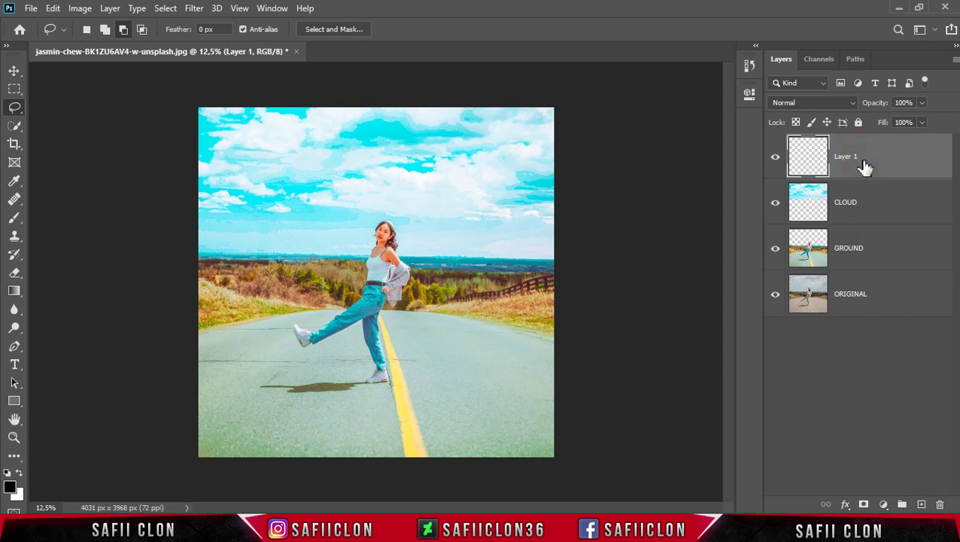
- Set up a soft Brush at 338 px, 0% hardness and 17% opacity
{"action": "left_click", "coordinate": [13, 224]}
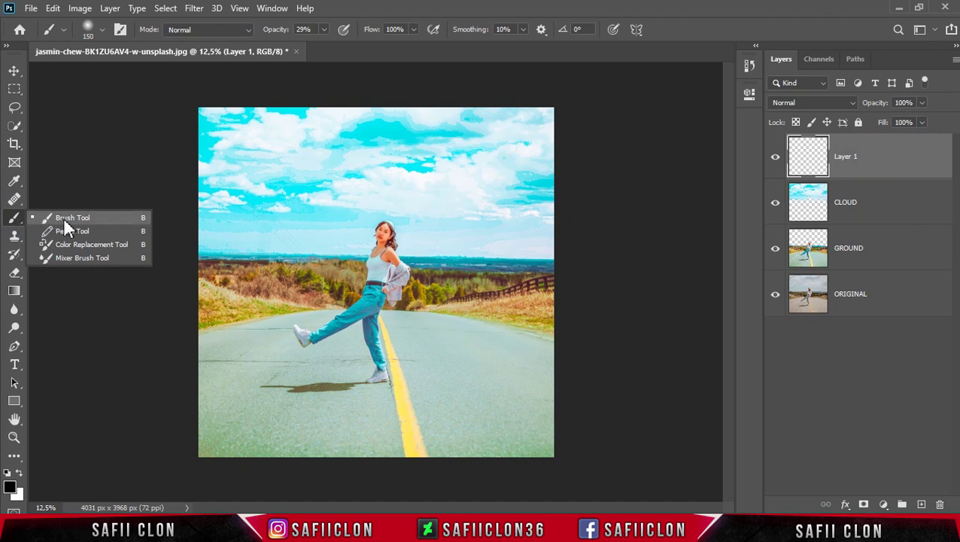
{"action": "left_click", "coordinate": [60, 218]}
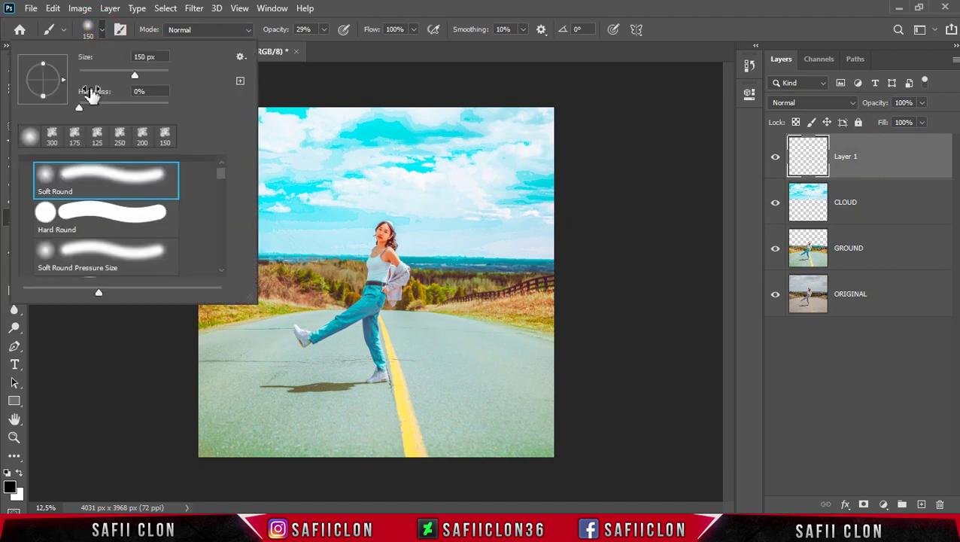
{"action": "left_click_drag", "start_coordinate": [136, 76], "coordinate": [153, 76]}
{"action": "left_click", "coordinate": [103, 30]}
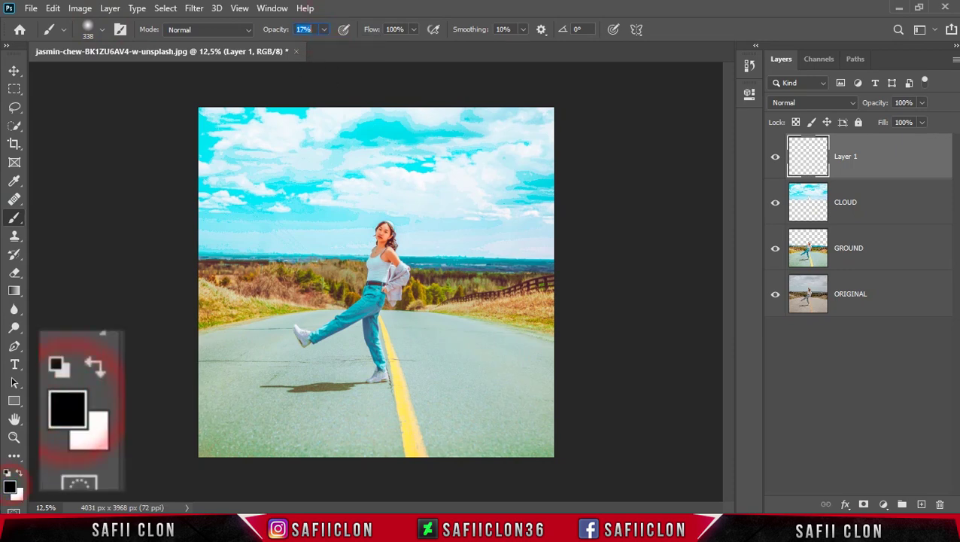
- Paint a faint light-blue haze across the sky with a 500 px brush at 11% opacity
{"action": "left_click", "coordinate": [10, 486]}
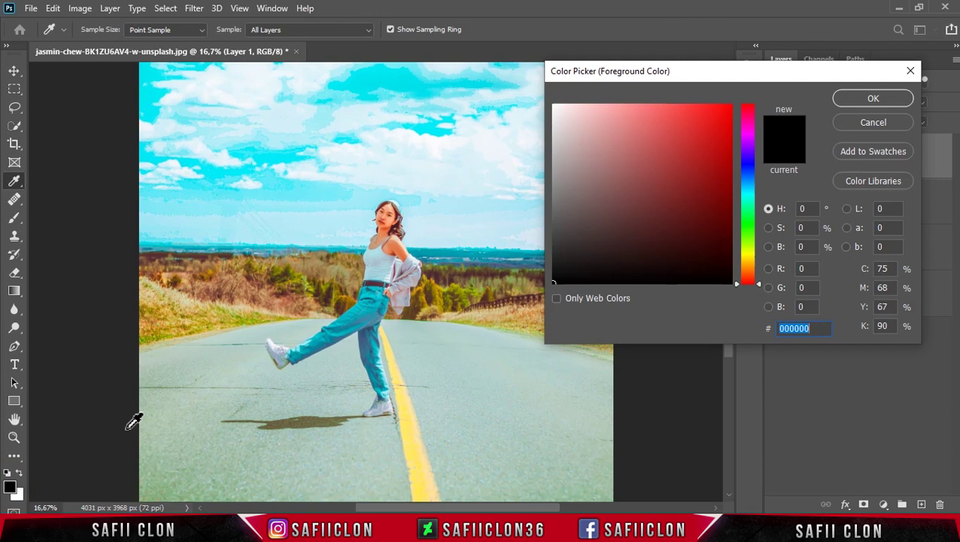
{"action": "left_click", "coordinate": [285, 216]}
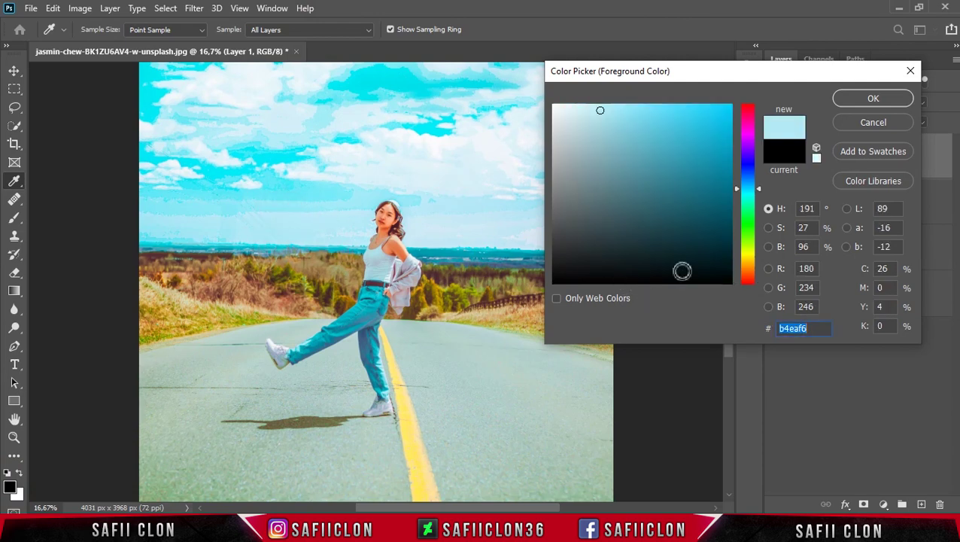
{"action": "left_click", "coordinate": [845, 98]}
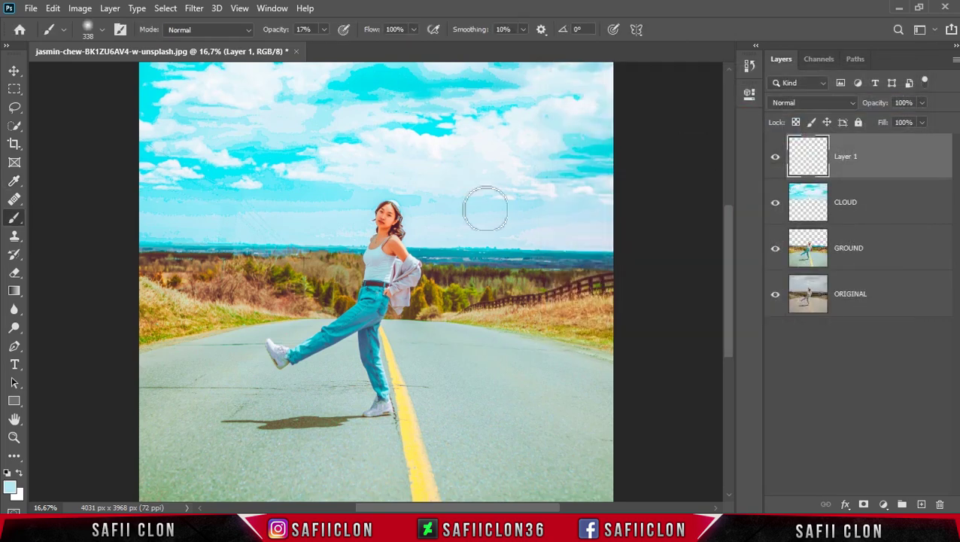
{"action": "left_click", "coordinate": [325, 30]}
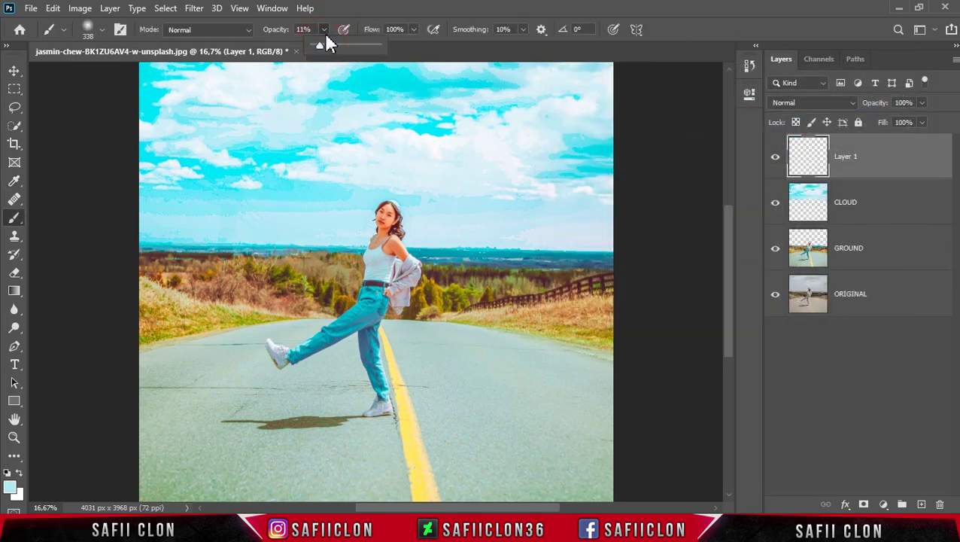
{"action": "left_click", "coordinate": [325, 217]}
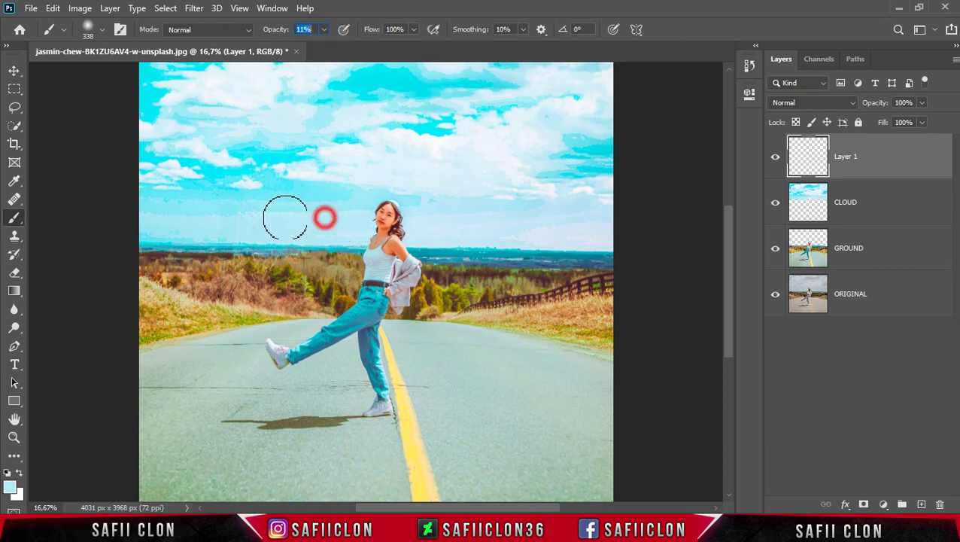
{"action": "key", "text": "bracketright"}
{"action": "key", "text": "bracketright"}
{"action": "key", "text": "bracketright"}
{"action": "mouse_move", "coordinate": [265, 222]}
{"action": "left_mouse_down"}
{"action": "mouse_move", "coordinate": [154, 215]}
{"action": "mouse_move", "coordinate": [306, 217]}
{"action": "mouse_move", "coordinate": [203, 221]}
{"action": "left_mouse_up"}
{"action": "left_click_drag", "start_coordinate": [345, 226], "coordinate": [304, 223]}
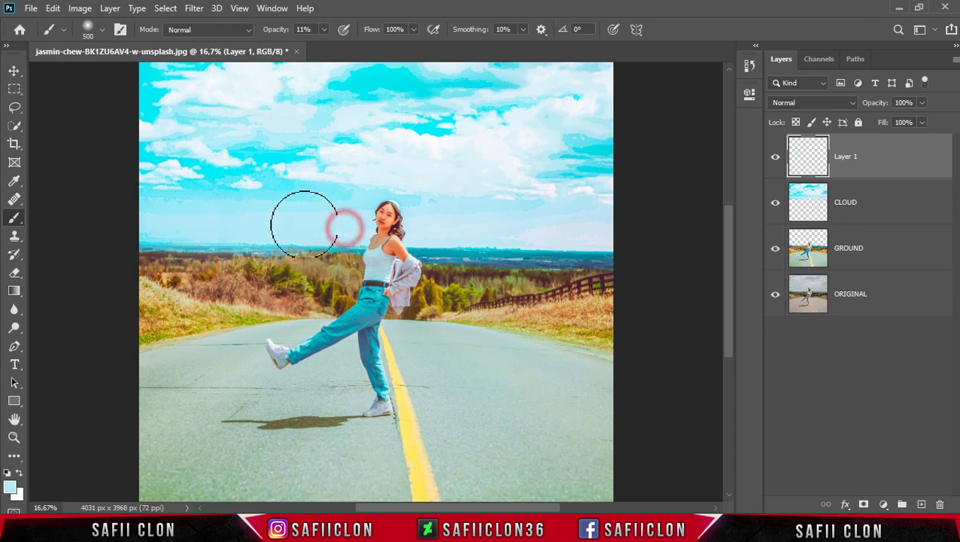
{"action": "mouse_move", "coordinate": [458, 223]}
{"action": "left_mouse_down"}
{"action": "mouse_move", "coordinate": [551, 217]}
{"action": "mouse_move", "coordinate": [437, 212]}
{"action": "left_mouse_up"}
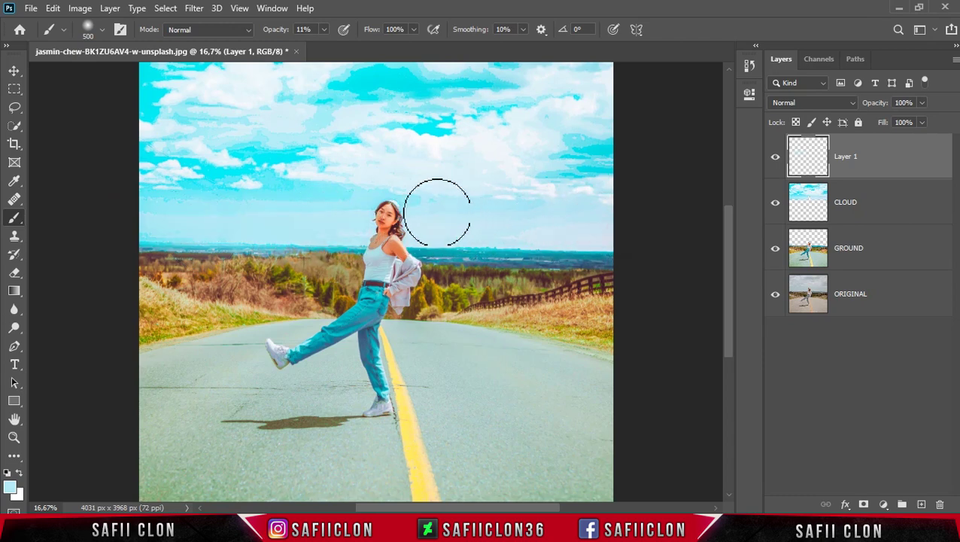
- Paint sampled cyan haze across the sky and near the woman's head at 9–14% opacity
{"action": "left_click", "coordinate": [15, 491]}
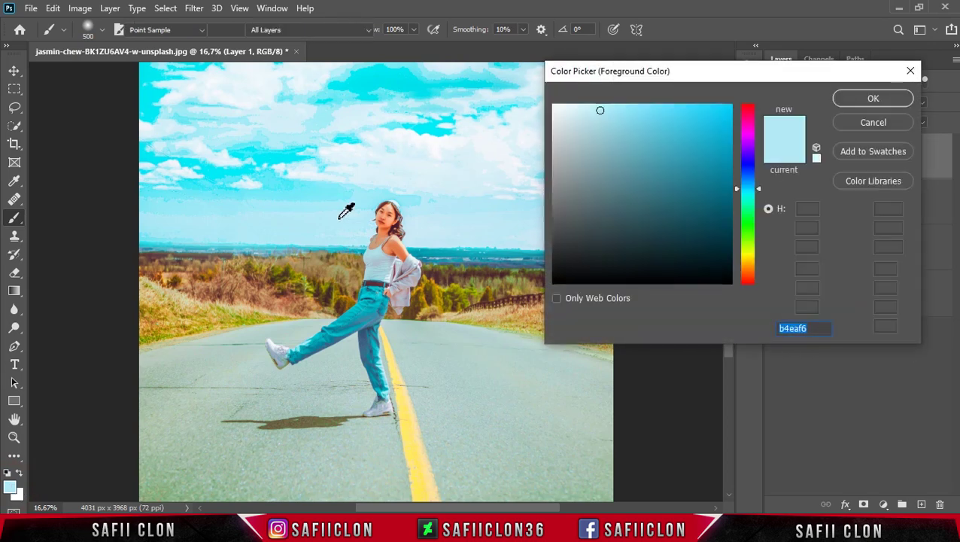
{"action": "left_click", "coordinate": [215, 171]}
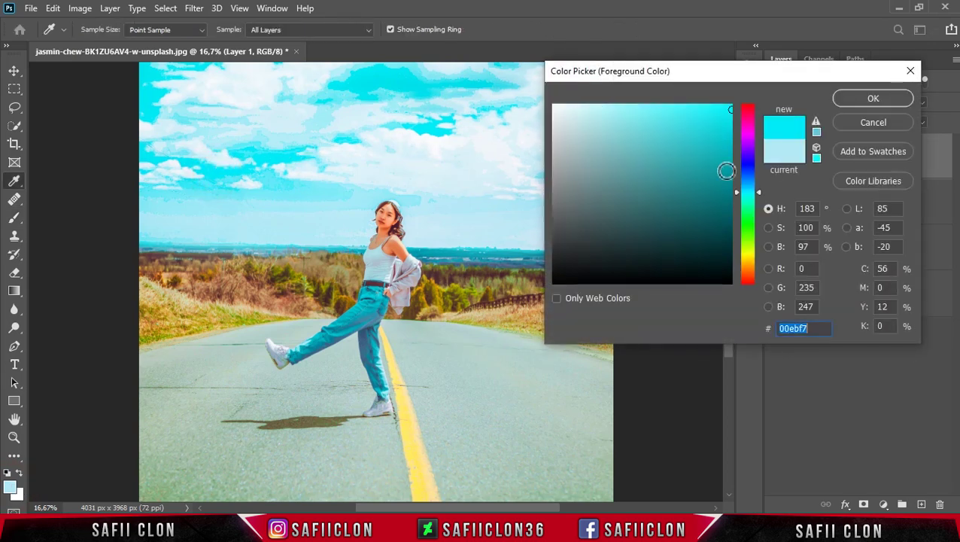
{"action": "left_click", "coordinate": [869, 101]}
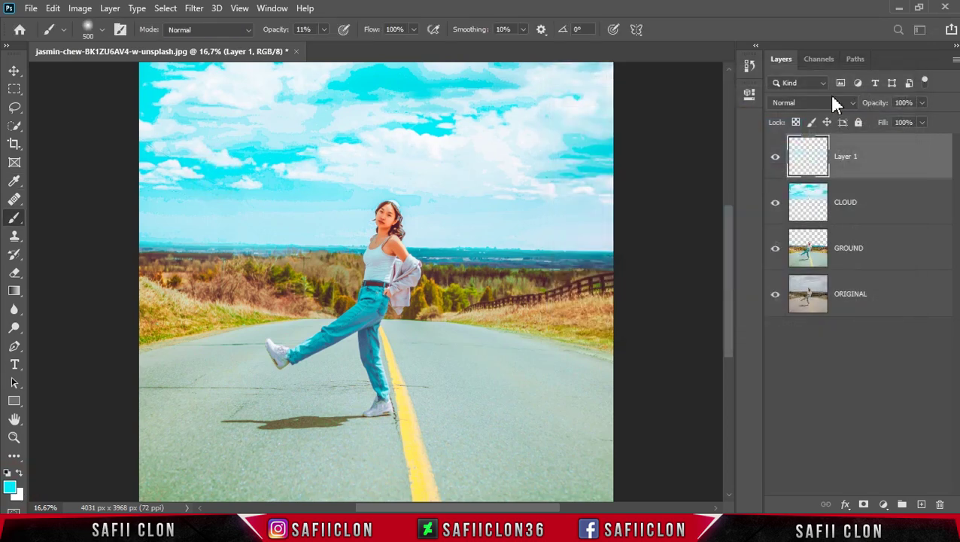
{"action": "left_click", "coordinate": [325, 31]}
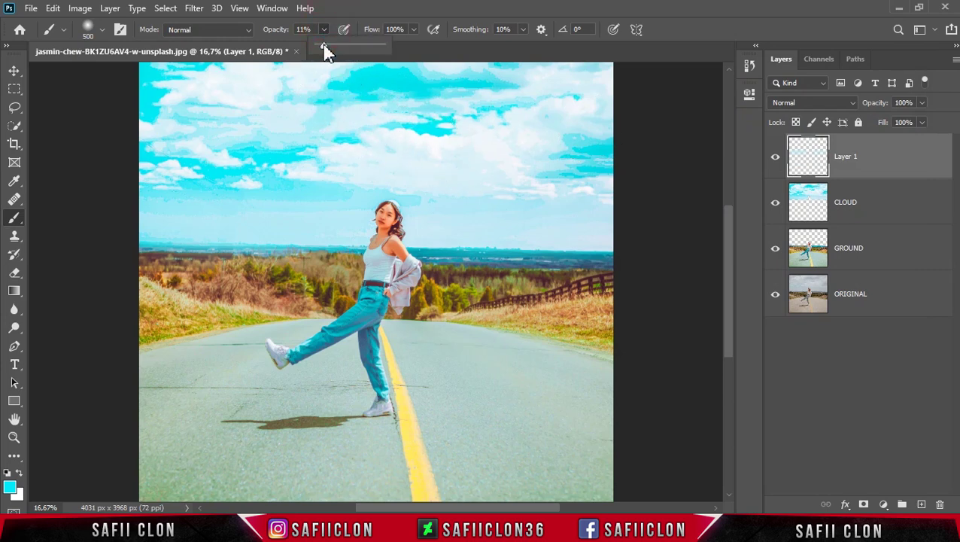
{"action": "left_click", "coordinate": [326, 45]}
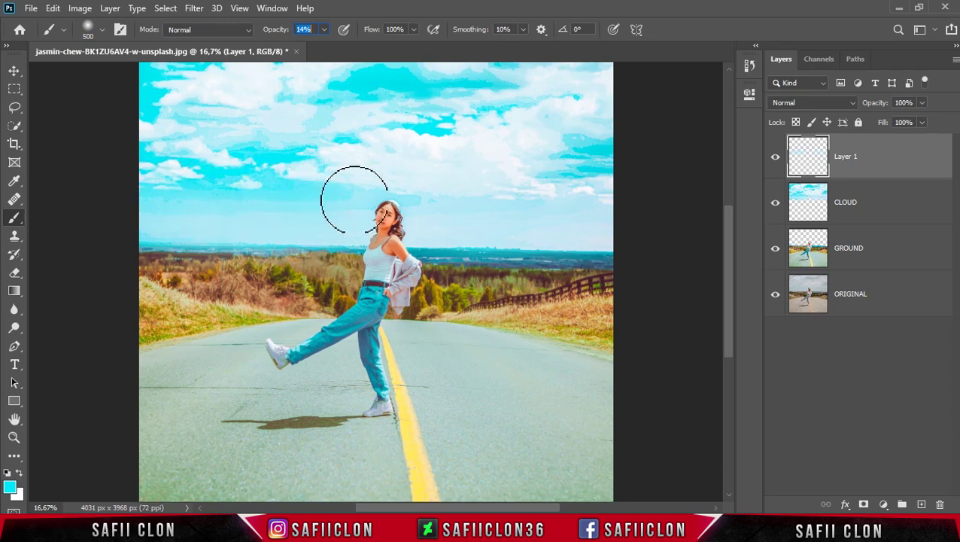
{"action": "key", "text": "bracketleft"}
{"action": "key", "text": "bracketleft"}
{"action": "key", "text": "bracketleft"}
{"action": "left_click_drag", "start_coordinate": [401, 197], "coordinate": [301, 196]}
{"action": "left_click_drag", "start_coordinate": [429, 199], "coordinate": [553, 208]}
{"action": "key", "text": "bracketright"}
{"action": "key", "text": "bracketright"}
{"action": "key", "text": "bracketright"}
{"action": "left_click", "coordinate": [572, 221]}
{"action": "key", "text": "bracketleft"}
{"action": "key", "text": "bracketleft"}
{"action": "key", "text": "bracketleft"}
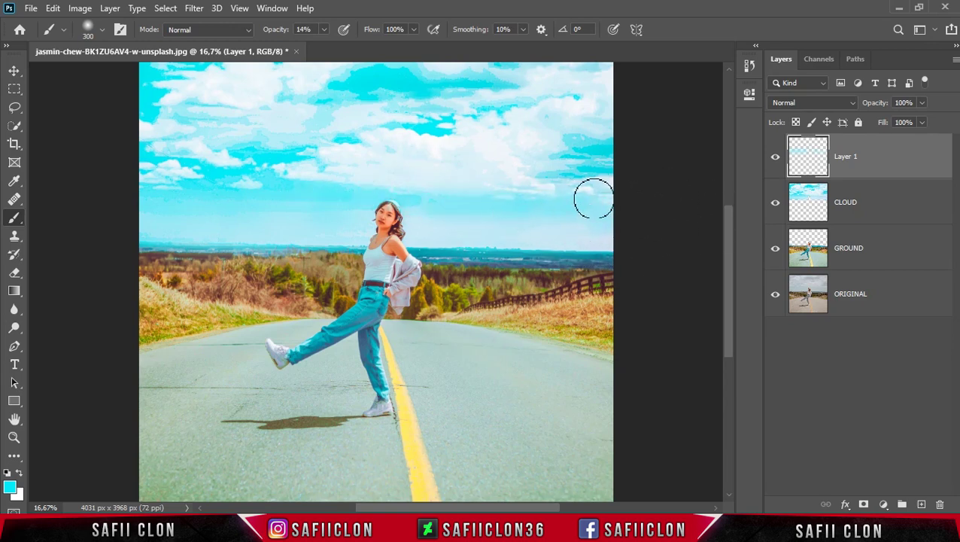
{"action": "left_click_drag", "start_coordinate": [323, 29], "coordinate": [320, 45]}
{"action": "key", "text": "bracketright"}
{"action": "key", "text": "bracketright"}
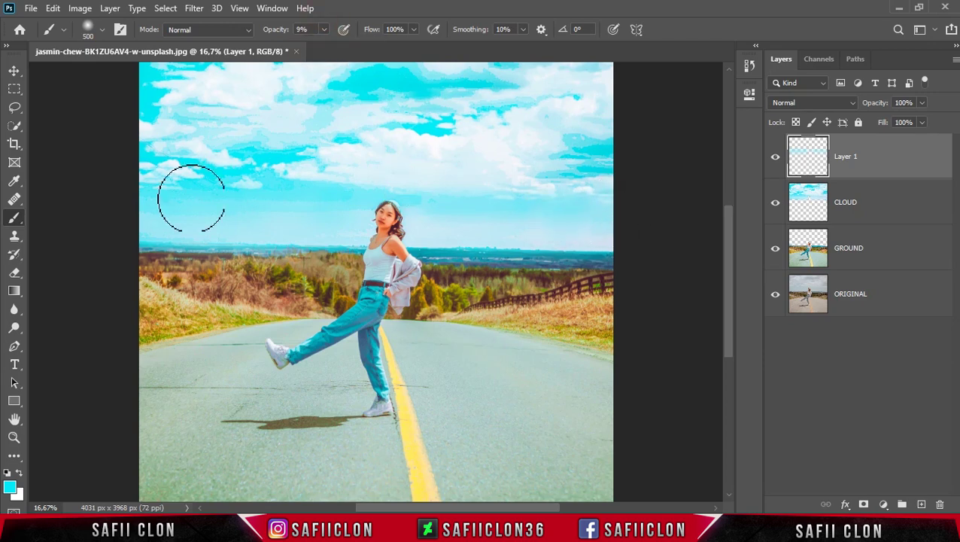
{"action": "left_click", "coordinate": [453, 217]}
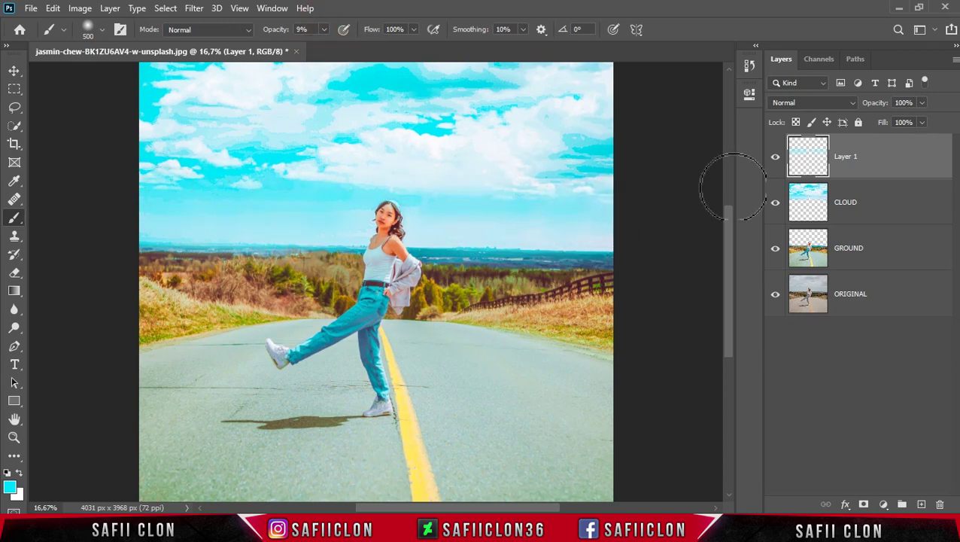
- Compare the haze layer on and off, and set Layer 1's fill to 73%
{"action": "left_click", "coordinate": [776, 162]}
{"action": "left_click", "coordinate": [776, 163]}
{"action": "left_click", "coordinate": [776, 162]}
{"action": "left_click", "coordinate": [776, 163]}
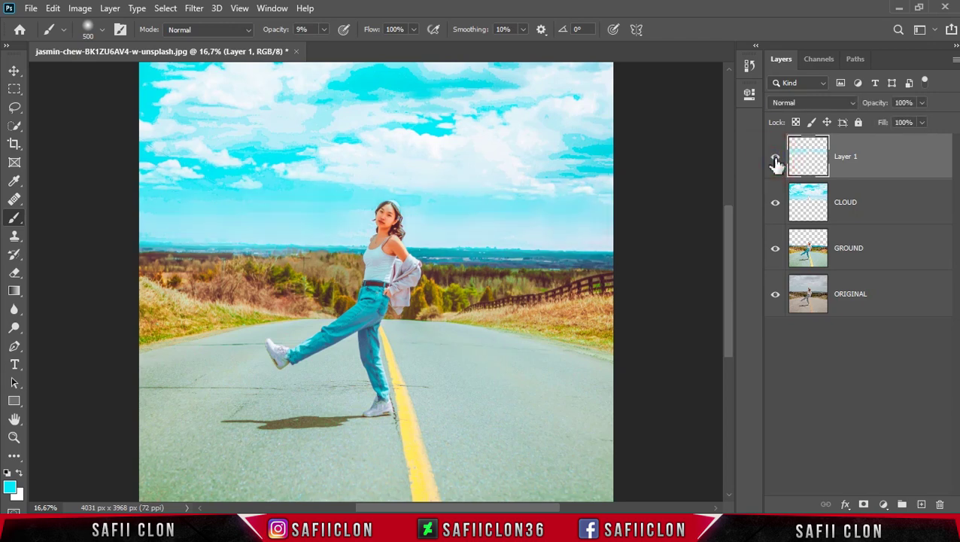
{"action": "left_click", "coordinate": [921, 122]}
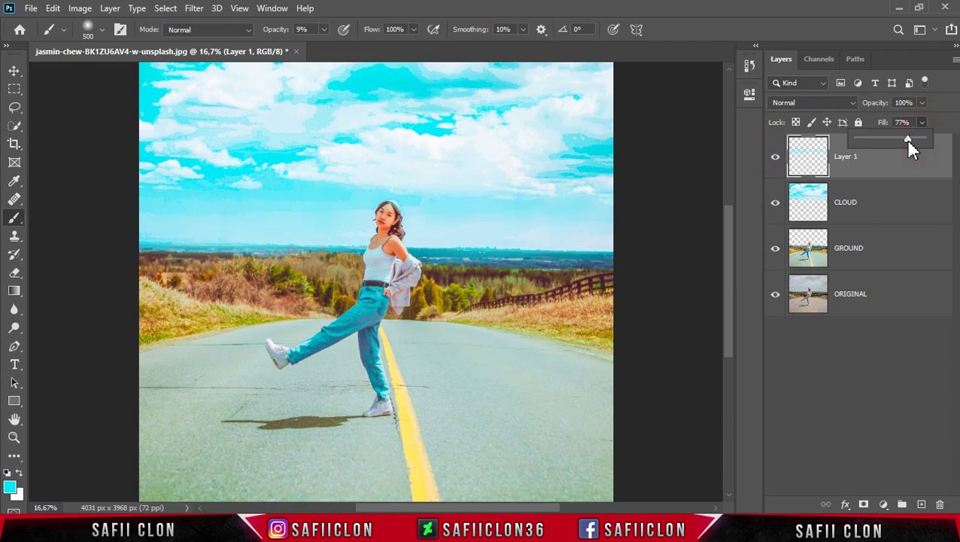
{"action": "left_click", "coordinate": [898, 155]}
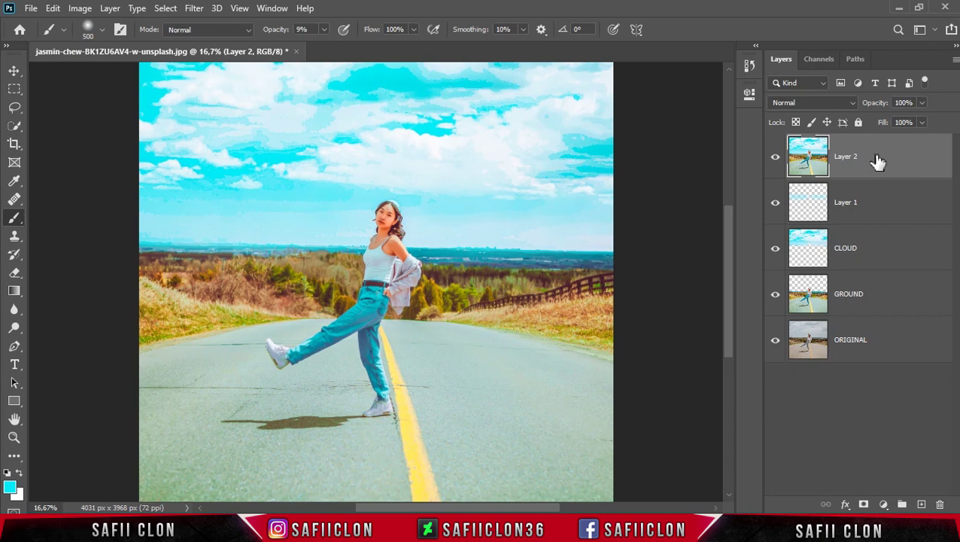
- Apply a Gaussian Blur with radius 20,8 px to the merged Layer 2
{"action": "left_click", "coordinate": [193, 10]}
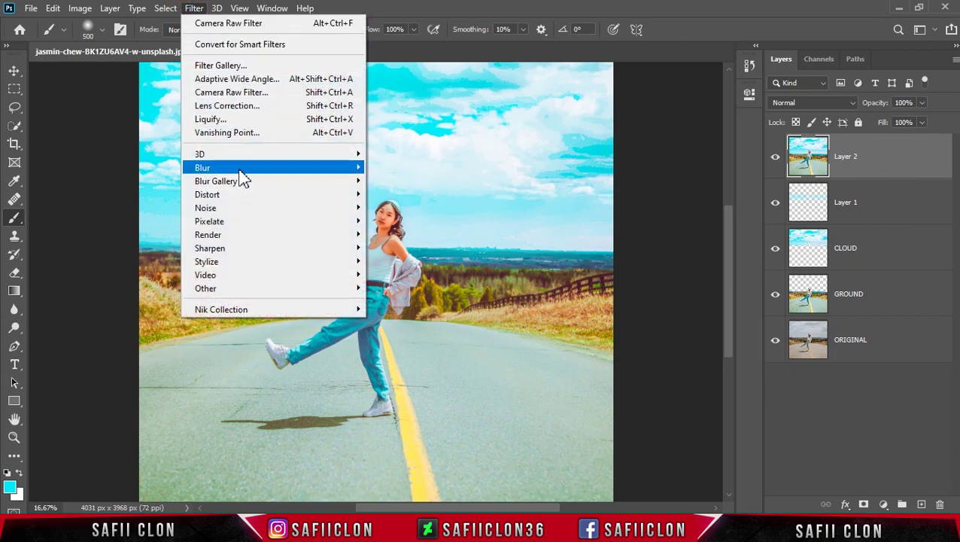
{"action": "mouse_move", "coordinate": [202, 167]}
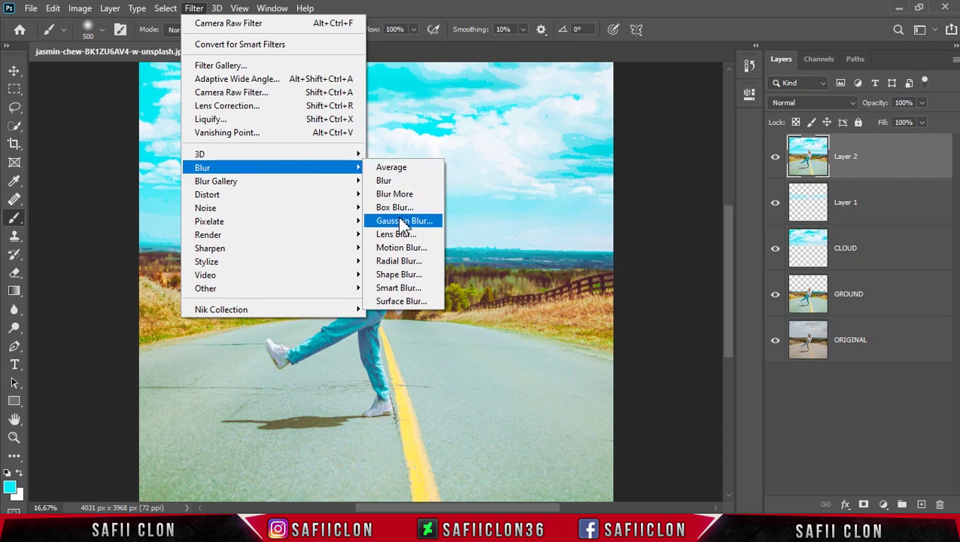
{"action": "left_click", "coordinate": [415, 221]}
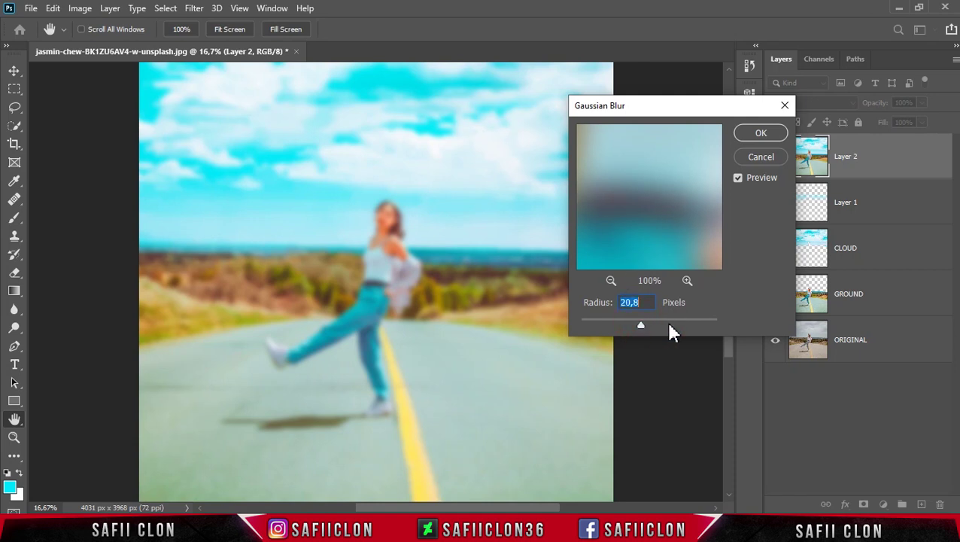
{"action": "left_click", "coordinate": [760, 134]}
{"action": "key", "text": "b"}
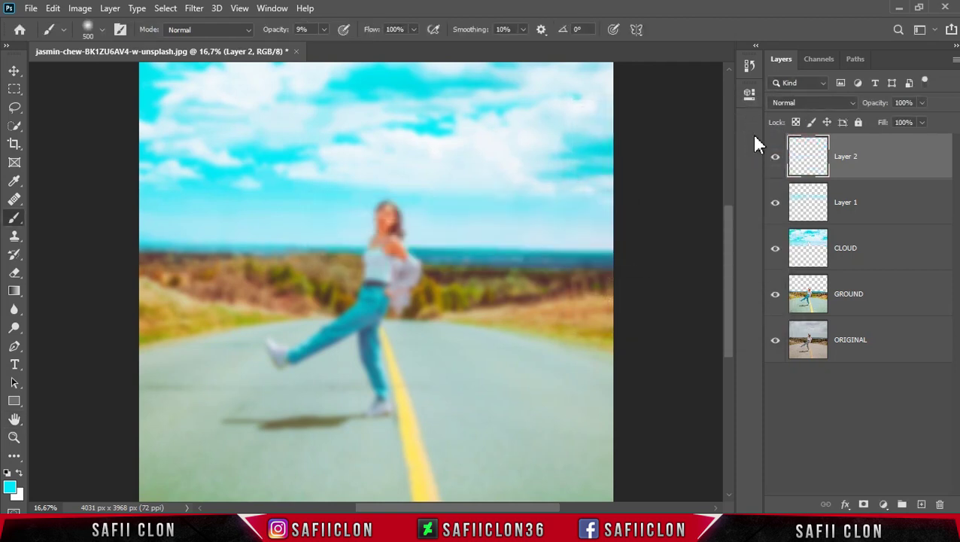
- Add a layer mask to Layer 2 and invert it to black, hiding the blur
{"action": "left_click", "coordinate": [878, 163]}
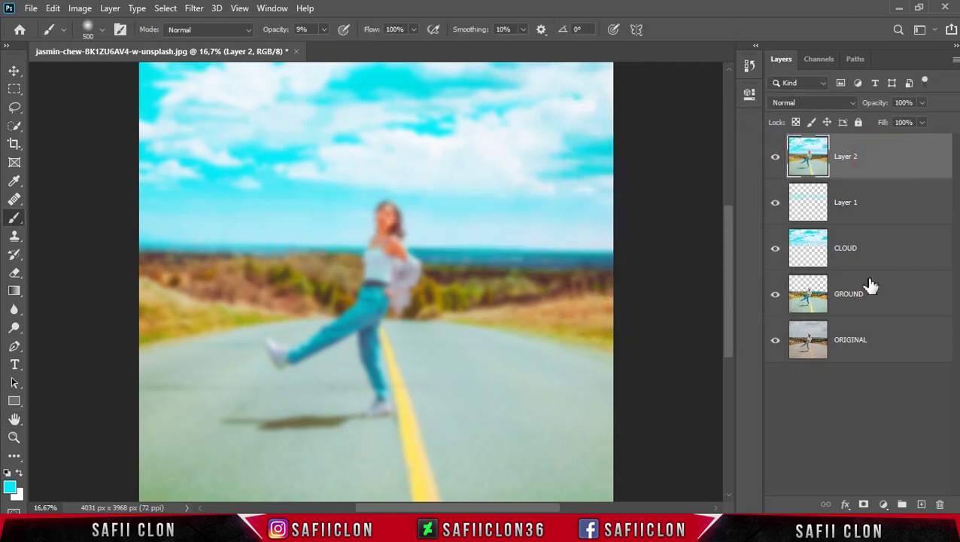
{"action": "left_click", "coordinate": [864, 506]}
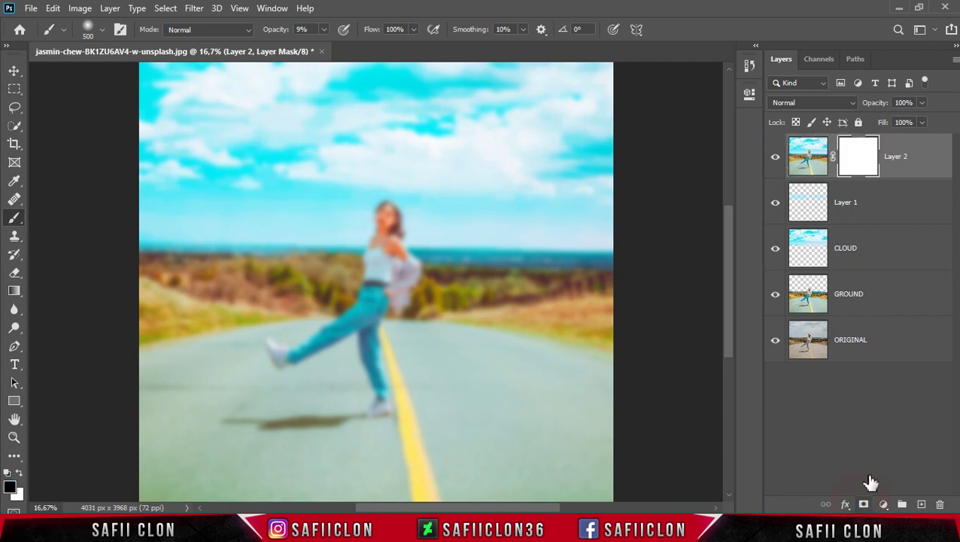
{"action": "left_click", "coordinate": [857, 156]}
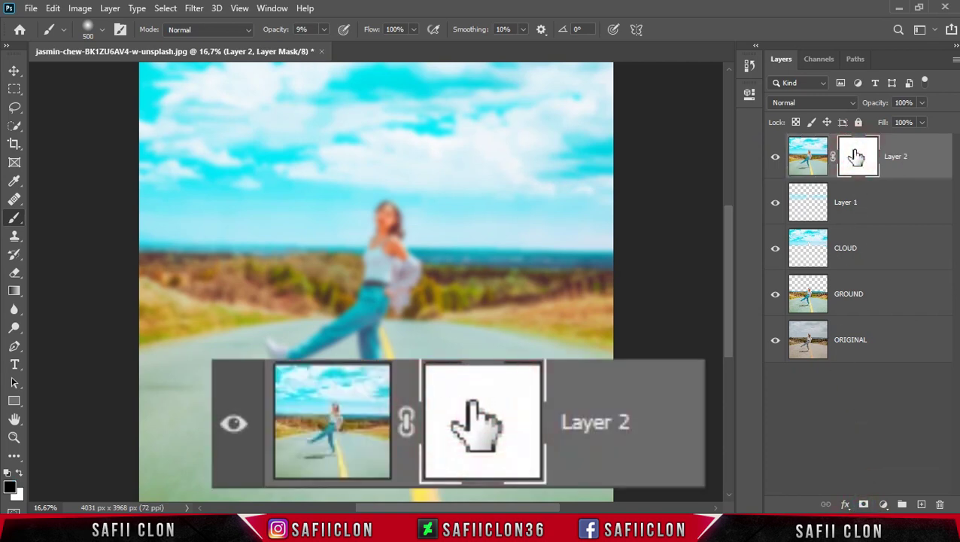
{"action": "key", "text": "ctrl+i"}
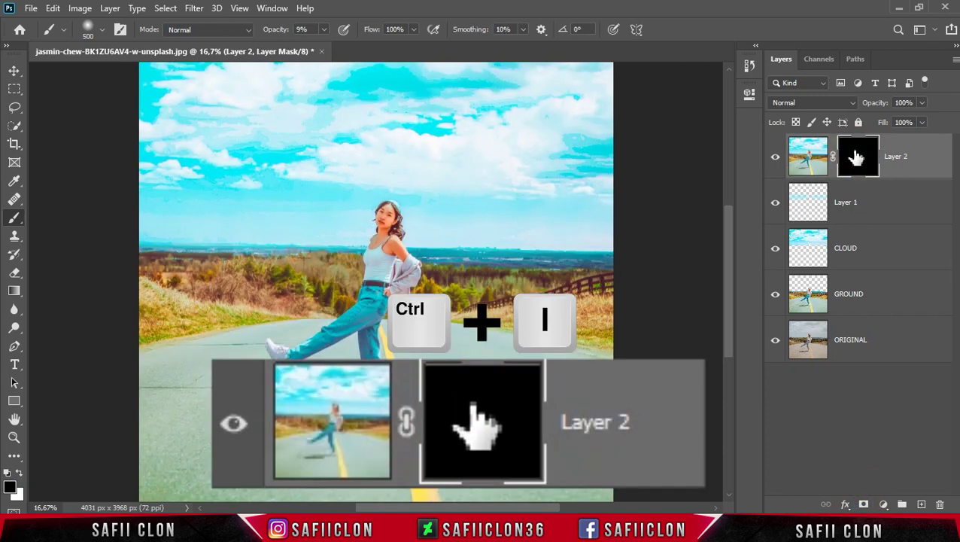
{"action": "left_click", "coordinate": [856, 155]}
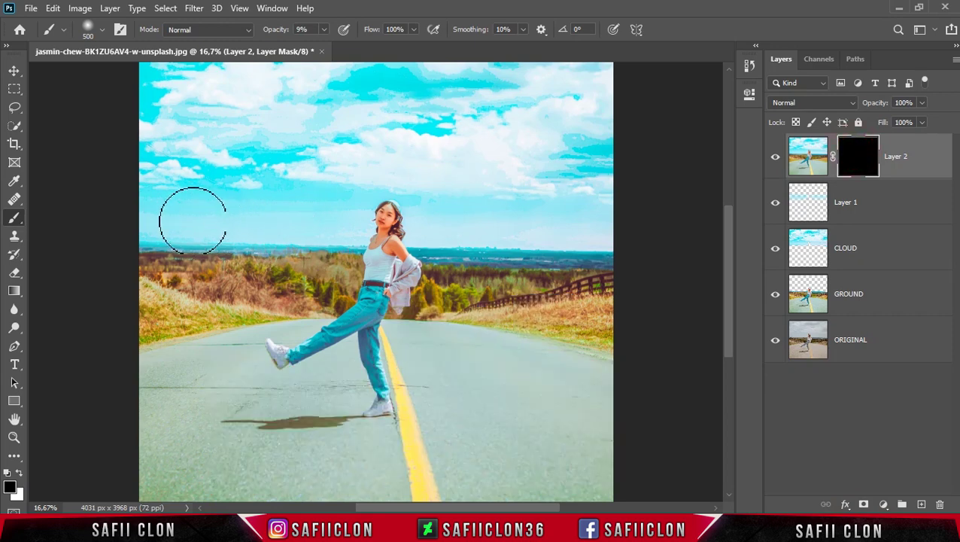
- Switch to the standard Brush tool and import the AdonihsBrushes.abr brush file
{"action": "right_click", "coordinate": [15, 218]}
{"action": "left_click", "coordinate": [69, 219]}
{"action": "left_click", "coordinate": [102, 31]}
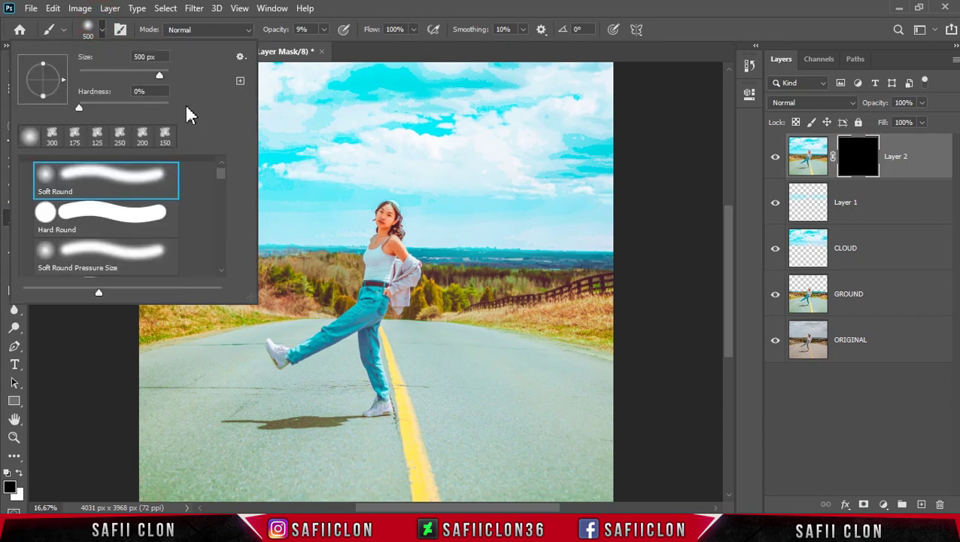
{"action": "left_click", "coordinate": [241, 56]}
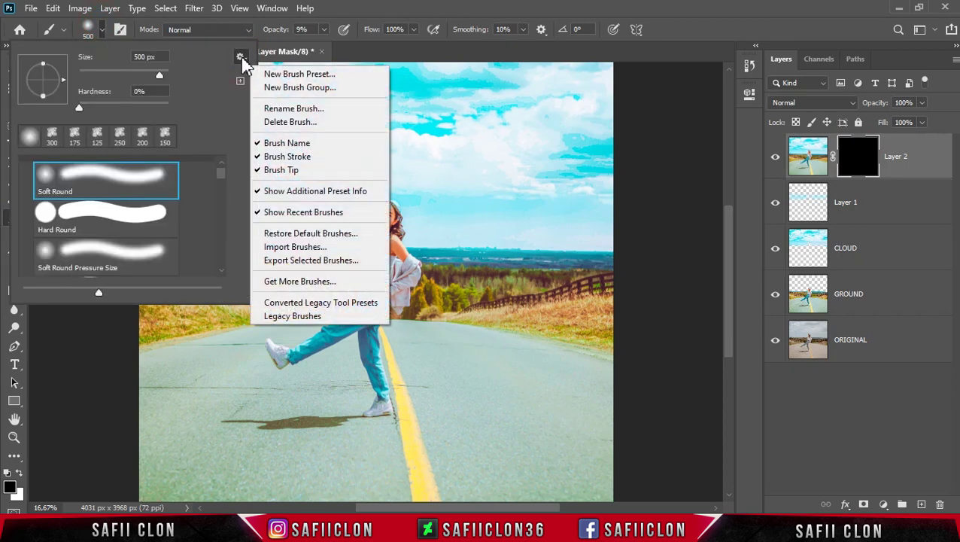
{"action": "left_click", "coordinate": [290, 248]}
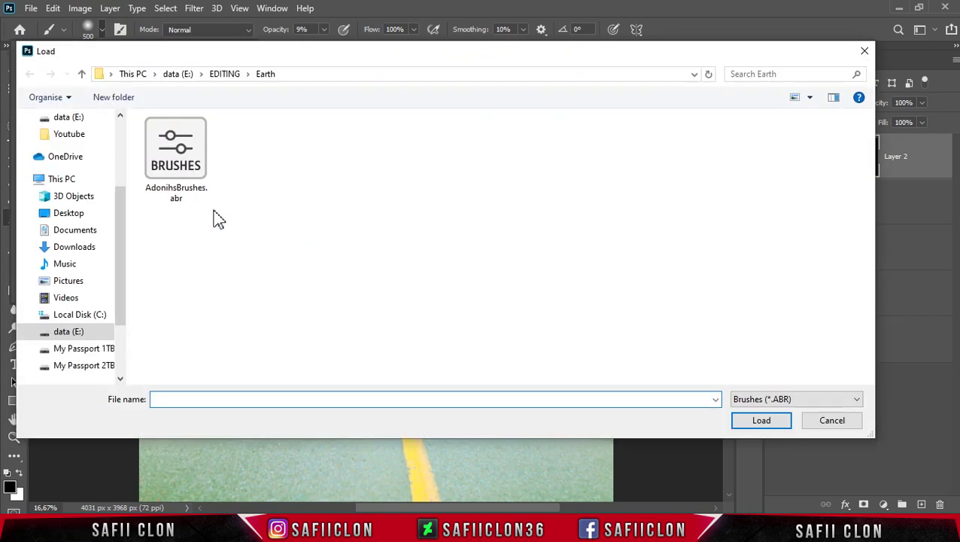
{"action": "left_click", "coordinate": [177, 158]}
{"action": "left_click", "coordinate": [763, 422]}
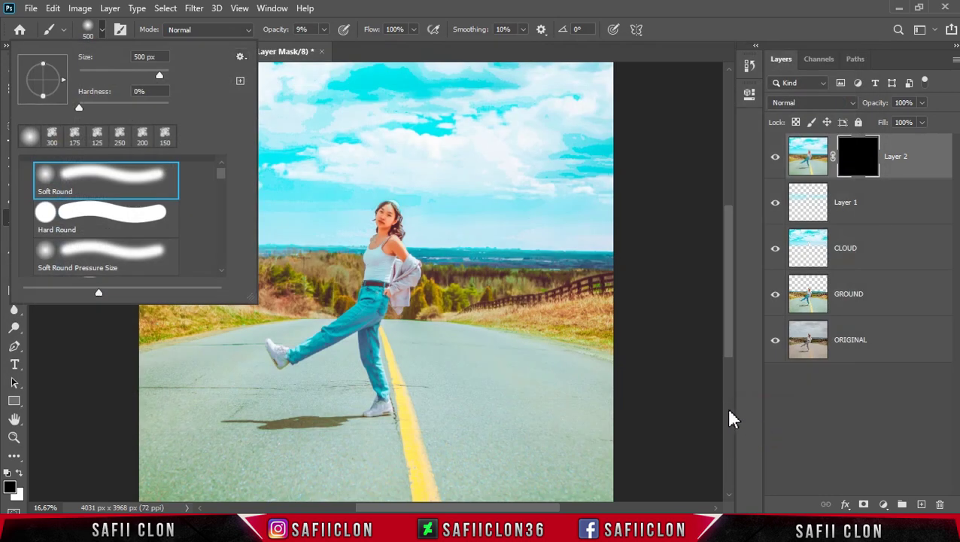
- Choose the CLOD 1 cloud brush from AdonihsBrushes 2 at 190 px
{"action": "left_click_drag", "start_coordinate": [222, 175], "coordinate": [223, 284]}
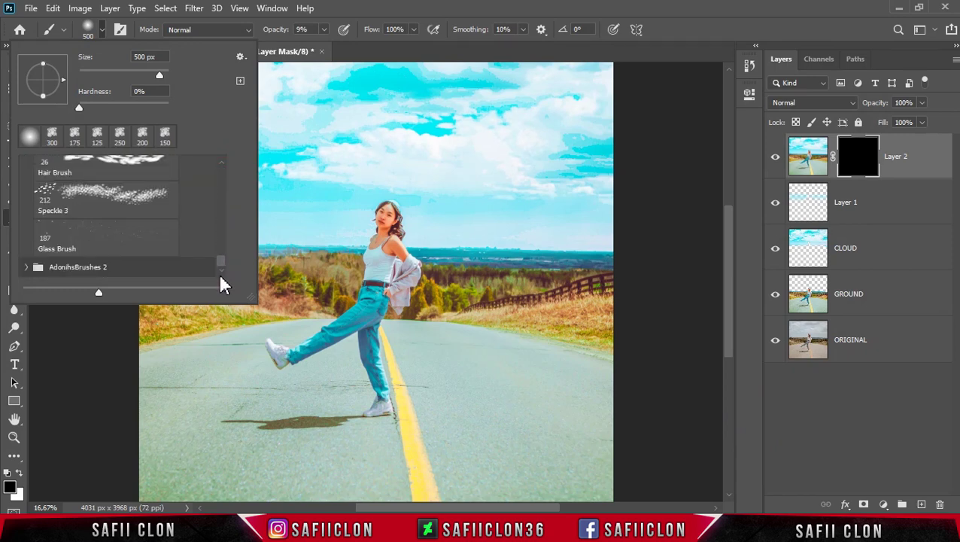
{"action": "left_click", "coordinate": [26, 268]}
{"action": "left_click_drag", "start_coordinate": [223, 227], "coordinate": [223, 245]}
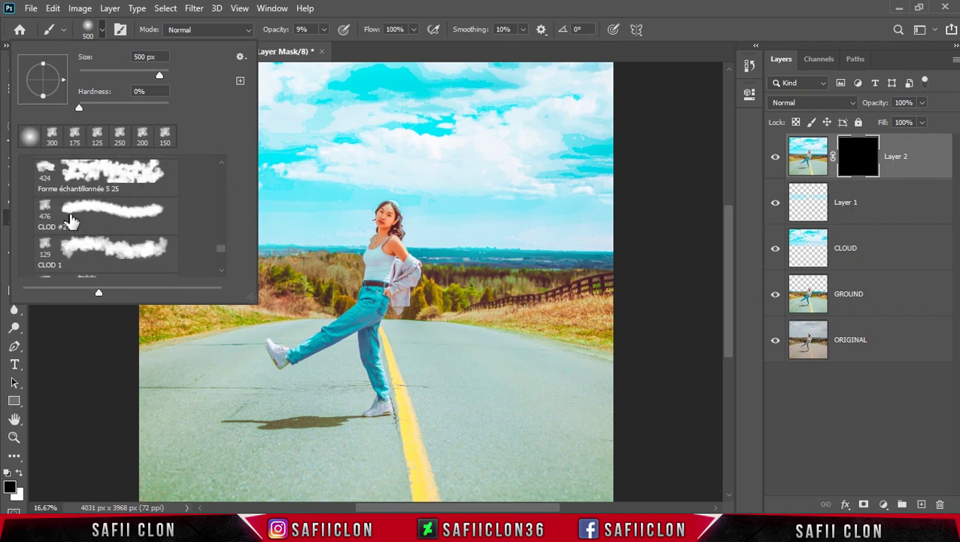
{"action": "scroll", "coordinate": [70, 220], "scroll_direction": "down", "scroll_amount": 1}
{"action": "scroll", "coordinate": [74, 221], "scroll_direction": "down", "scroll_amount": 1}
{"action": "left_click", "coordinate": [96, 236]}
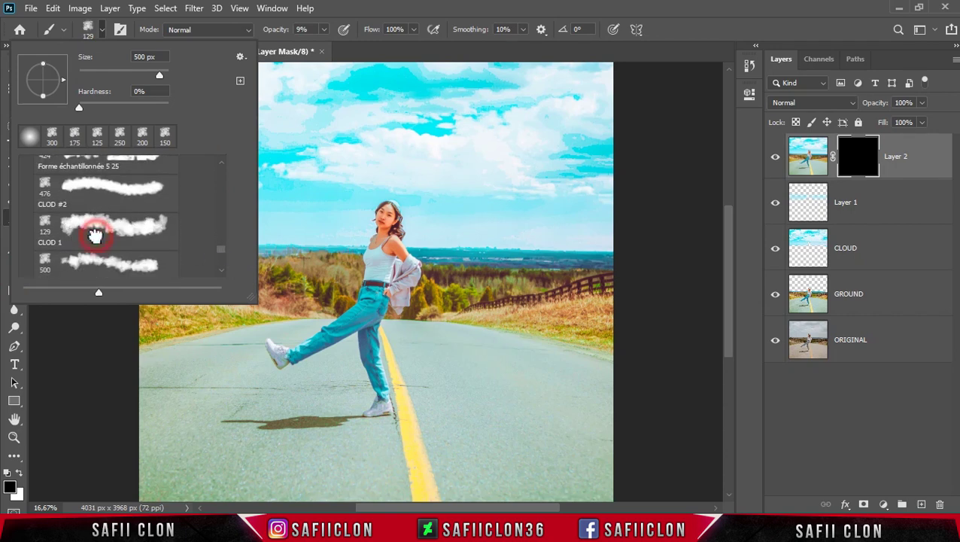
{"action": "left_click_drag", "start_coordinate": [131, 76], "coordinate": [141, 76]}
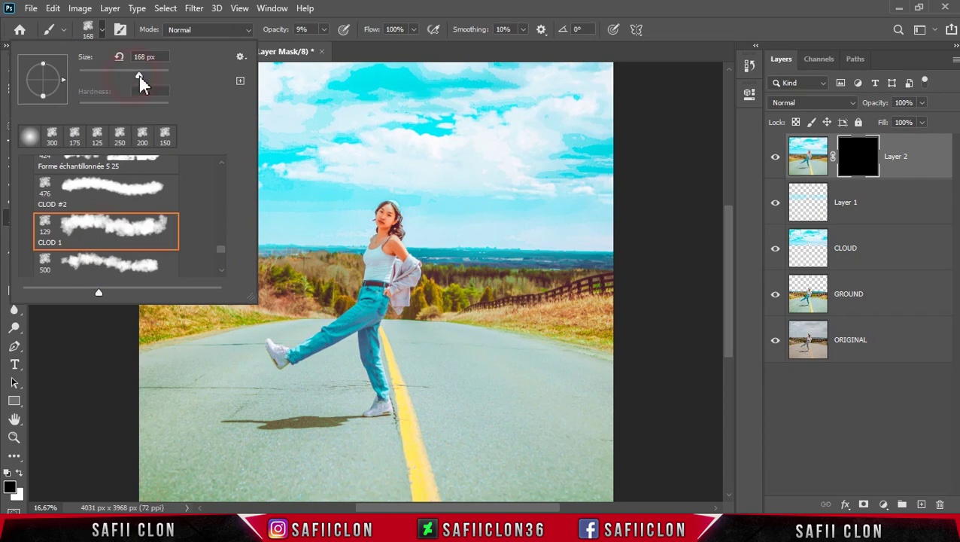
{"action": "left_click", "coordinate": [103, 31]}
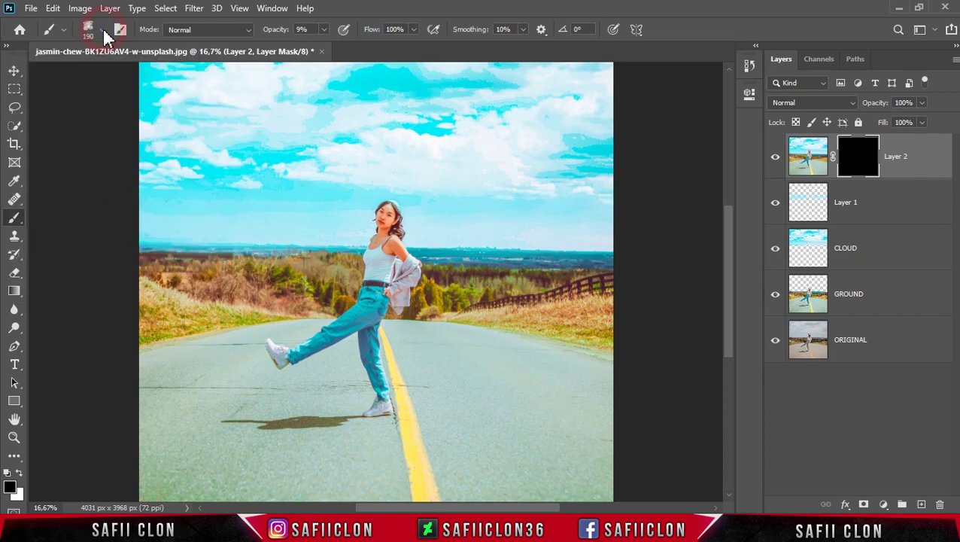
- Paint white 11%-opacity fog with a 700 px brush over the lower road and right horizon
{"action": "left_click", "coordinate": [324, 30]}
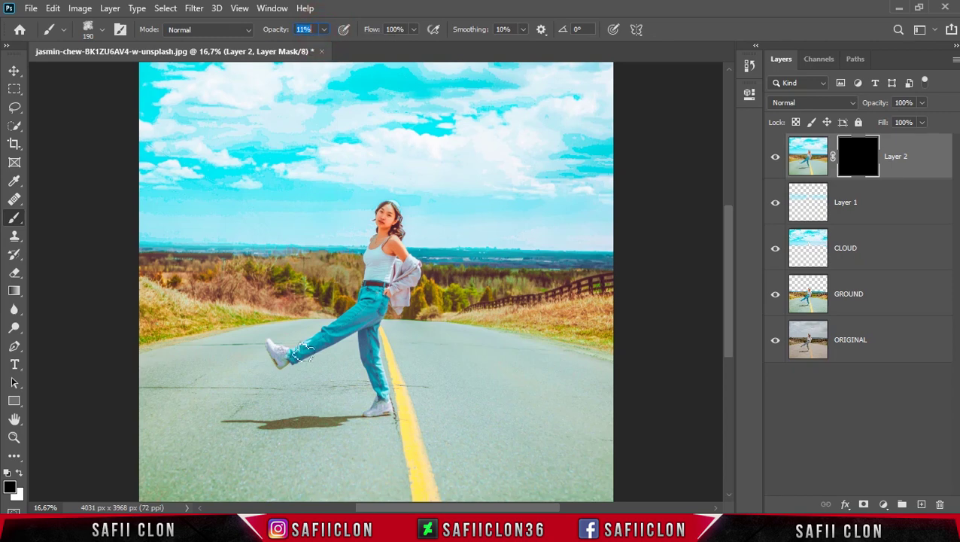
{"action": "left_click", "coordinate": [20, 472]}
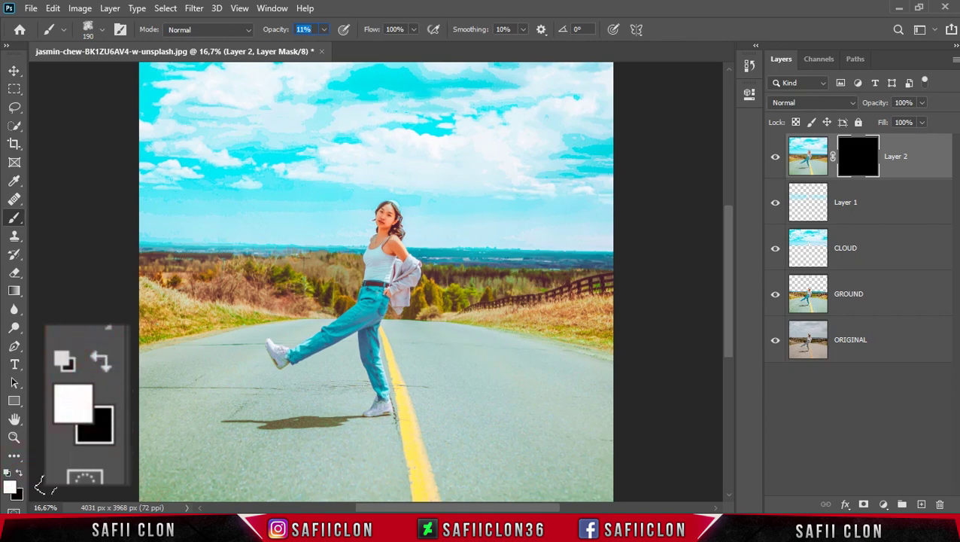
{"action": "key", "text": "ctrl+minus"}
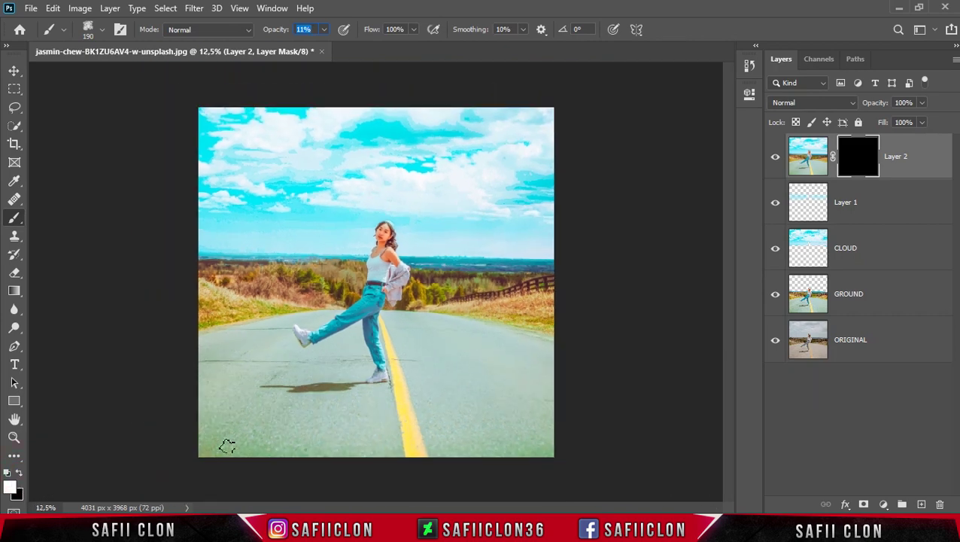
{"action": "key", "text": "bracketright"}
{"action": "key", "text": "bracketright"}
{"action": "key", "text": "bracketright"}
{"action": "key", "text": "bracketright"}
{"action": "key", "text": "bracketright"}
{"action": "key", "text": "bracketright"}
{"action": "key", "text": "bracketright"}
{"action": "left_click_drag", "start_coordinate": [226, 410], "coordinate": [193, 368]}
{"action": "left_click_drag", "start_coordinate": [223, 444], "coordinate": [197, 354]}
{"action": "left_click_drag", "start_coordinate": [225, 440], "coordinate": [333, 450]}
{"action": "left_click_drag", "start_coordinate": [544, 370], "coordinate": [535, 407]}
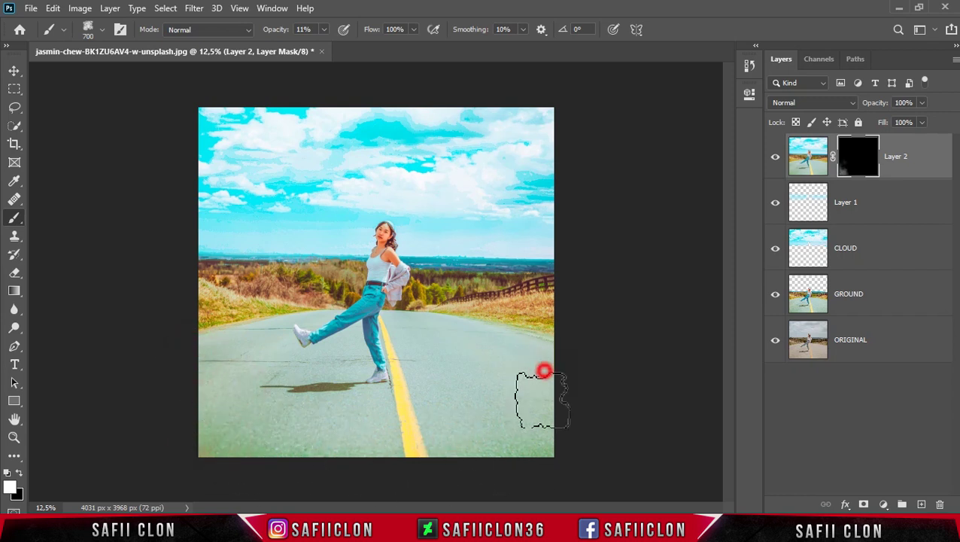
{"action": "left_click_drag", "start_coordinate": [516, 293], "coordinate": [546, 300]}
{"action": "left_click_drag", "start_coordinate": [454, 286], "coordinate": [482, 311]}
{"action": "left_click_drag", "start_coordinate": [540, 264], "coordinate": [547, 263]}
{"action": "left_click", "coordinate": [480, 304]}
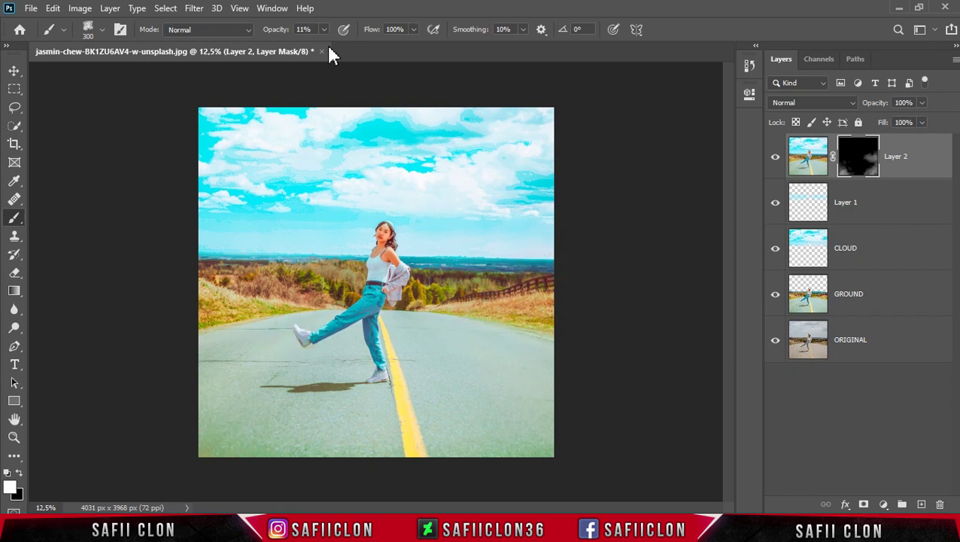
- Raise brush opacity to 30% and add fog at the bottom corners and left horizon
{"action": "left_click_drag", "start_coordinate": [323, 29], "coordinate": [334, 53]}
{"action": "key", "text": "3"}
{"action": "key", "text": "bracketright"}
{"action": "key", "text": "bracketright"}
{"action": "key", "text": "bracketright"}
{"action": "left_click_drag", "start_coordinate": [193, 365], "coordinate": [216, 440]}
{"action": "left_click", "coordinate": [538, 450]}
{"action": "left_click", "coordinate": [260, 274]}
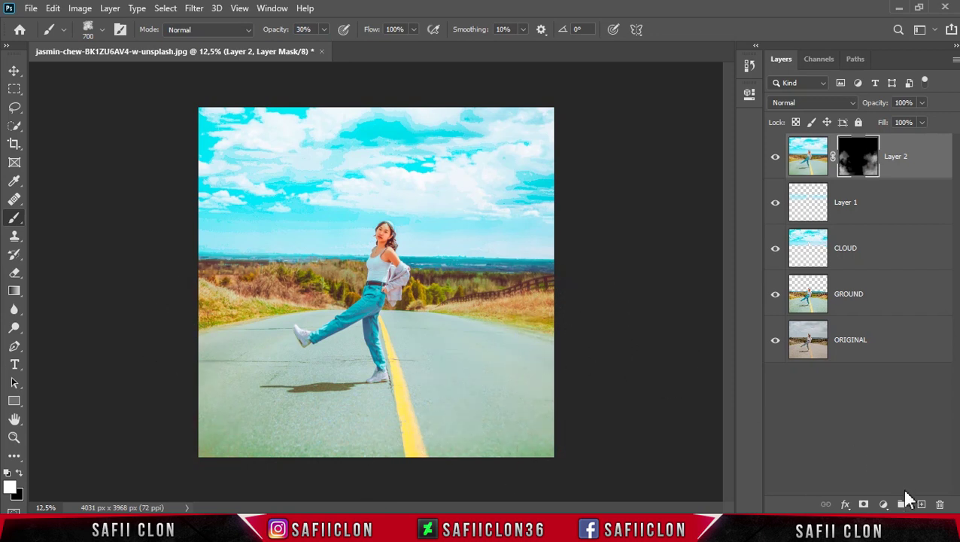
{"action": "left_click", "coordinate": [884, 504]}
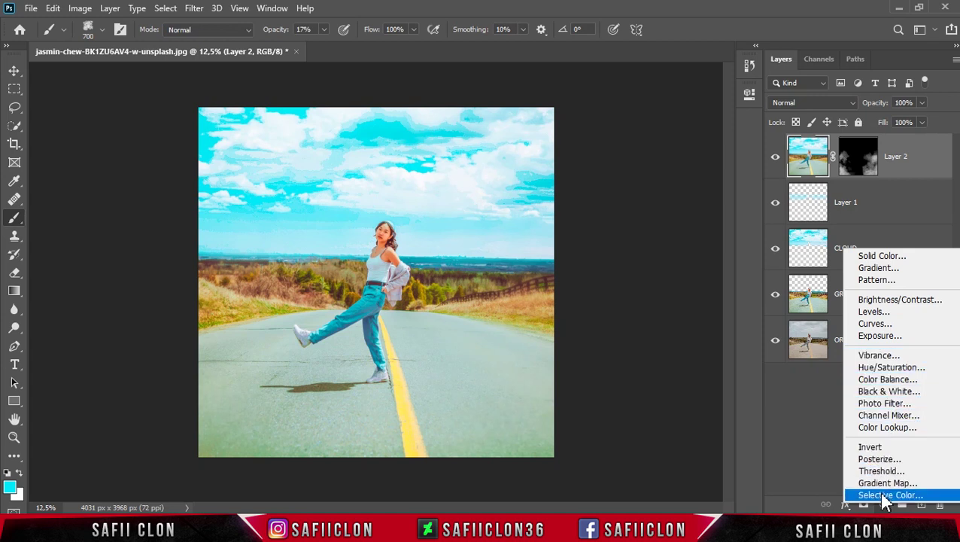
- Add a Brightness/Contrast layer clipped to Layer 2 with Brightness 116 and Contrast 15
{"action": "left_click", "coordinate": [886, 301]}
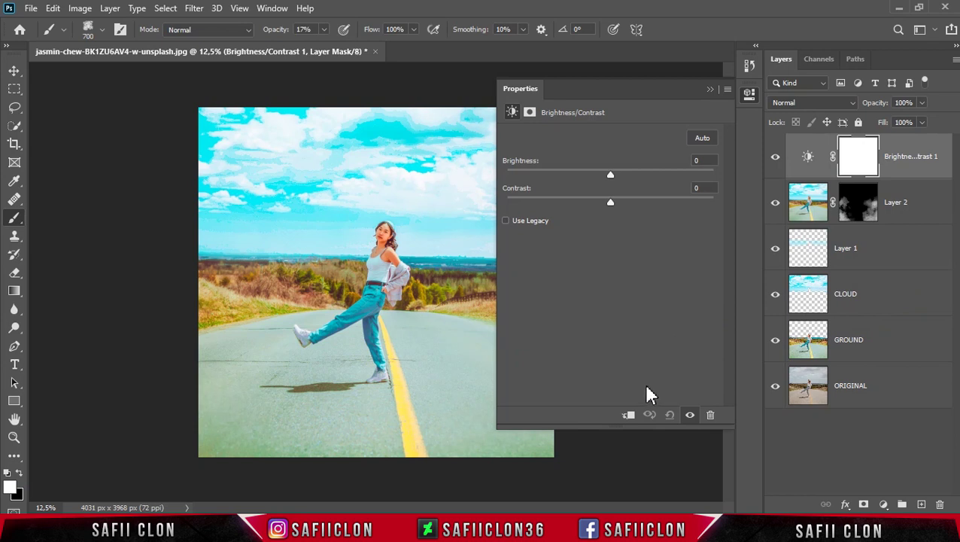
{"action": "left_click", "coordinate": [628, 416]}
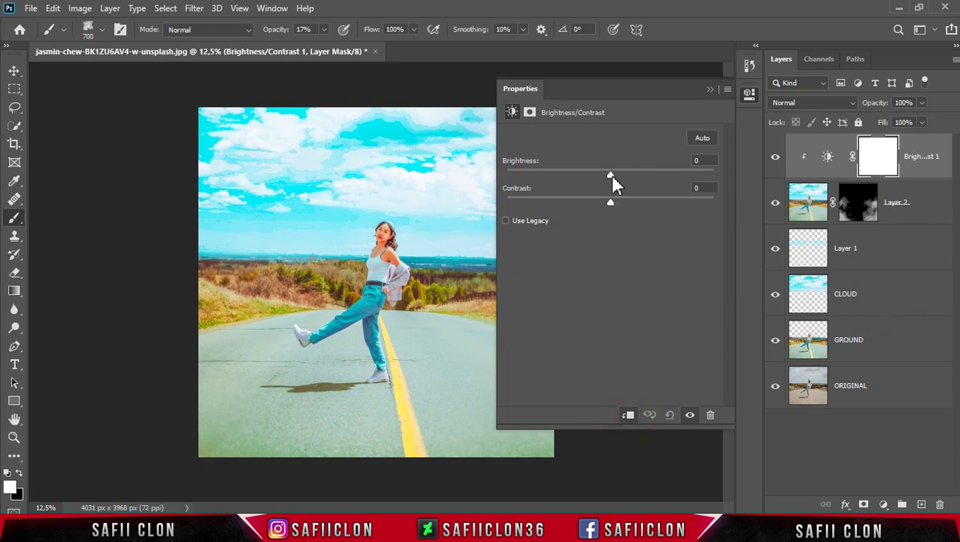
{"action": "left_click_drag", "start_coordinate": [611, 176], "coordinate": [684, 179]}
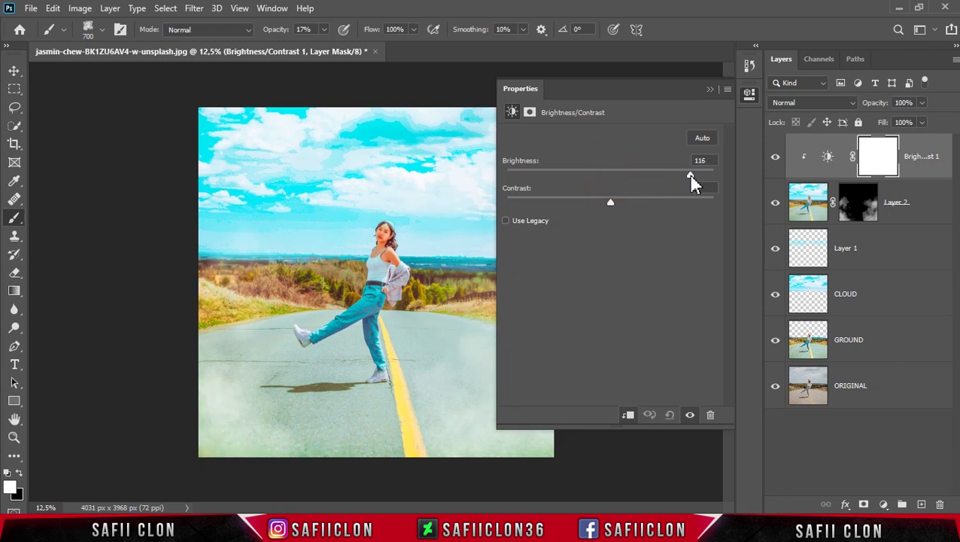
{"action": "left_click_drag", "start_coordinate": [611, 202], "coordinate": [623, 202]}
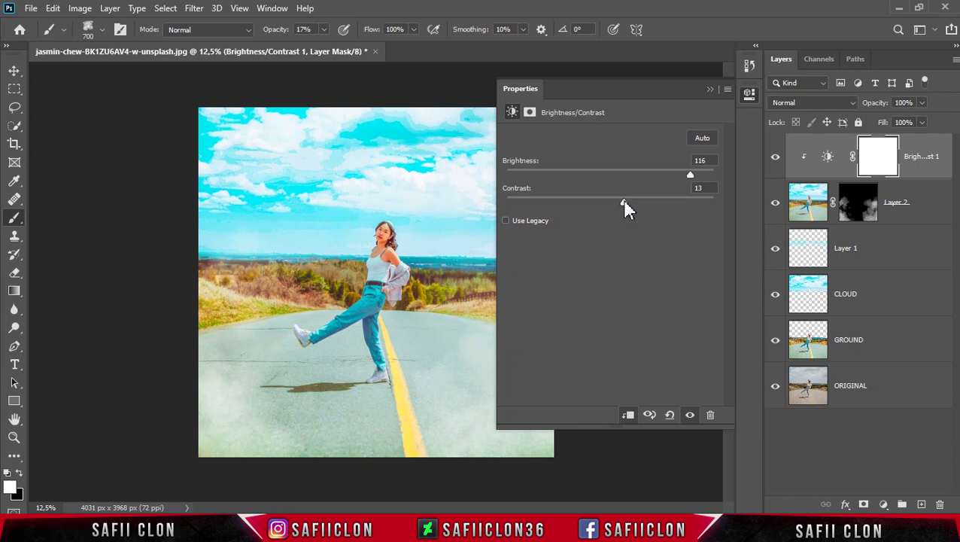
{"action": "left_click", "coordinate": [711, 91]}
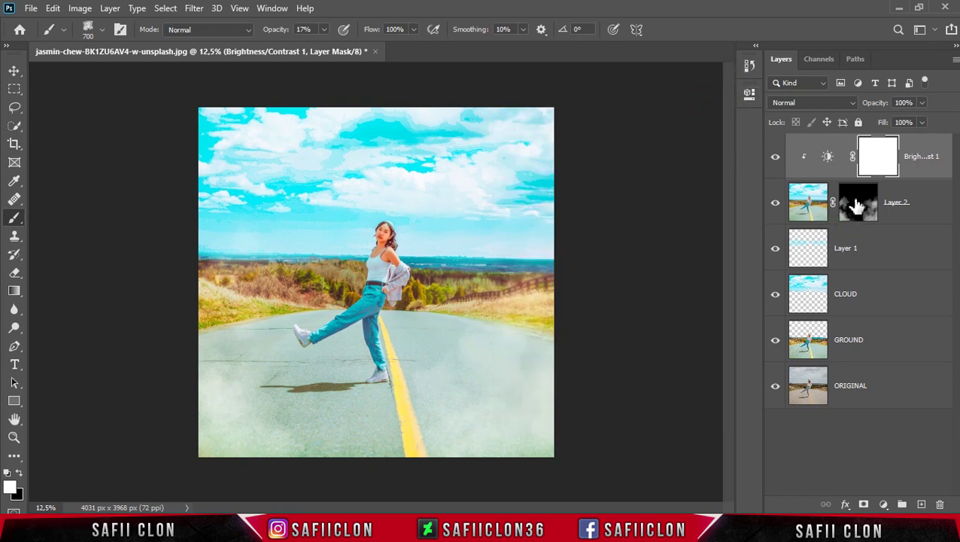
{"action": "left_click", "coordinate": [856, 206]}
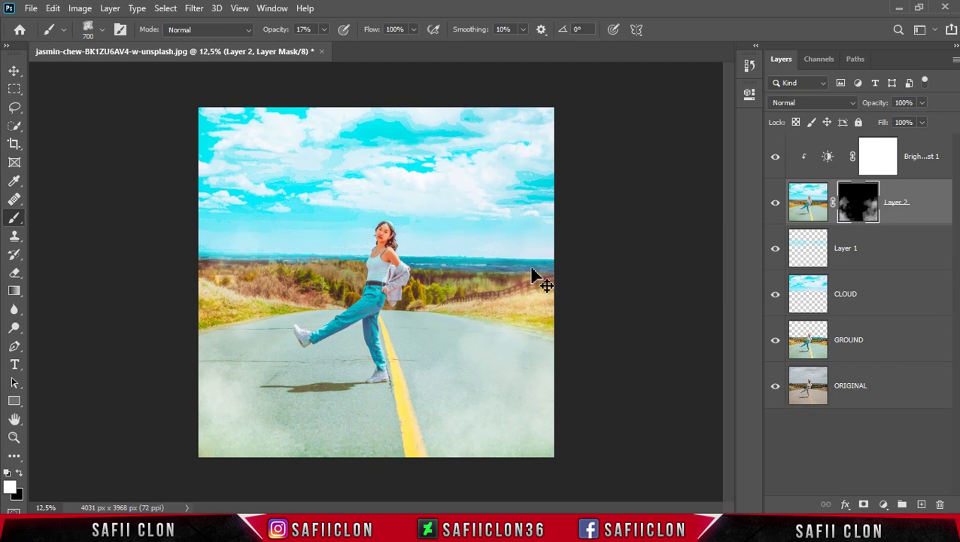
- Paint more fog on the road beside the girl, resizing the brush between 150 and 700 px
{"action": "key", "text": "ctrl+plus"}
{"action": "key", "text": "ctrl+plus"}
{"action": "key", "text": "bracketleft"}
{"action": "key", "text": "bracketleft"}
{"action": "key", "text": "bracketleft"}
{"action": "key", "text": "bracketleft"}
{"action": "scroll", "coordinate": [388, 411], "scroll_direction": "down", "scroll_amount": 2}
{"action": "left_click", "coordinate": [397, 369]}
{"action": "key", "text": "bracketright"}
{"action": "key", "text": "bracketright"}
{"action": "key", "text": "bracketright"}
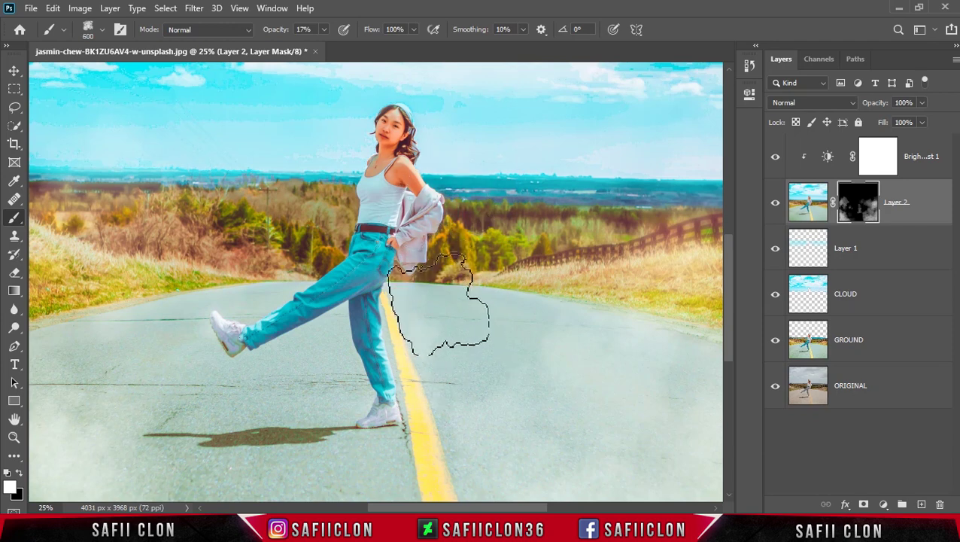
{"action": "left_click", "coordinate": [343, 125]}
{"action": "left_click_drag", "start_coordinate": [536, 507], "coordinate": [444, 507]}
{"action": "key", "text": "bracketright"}
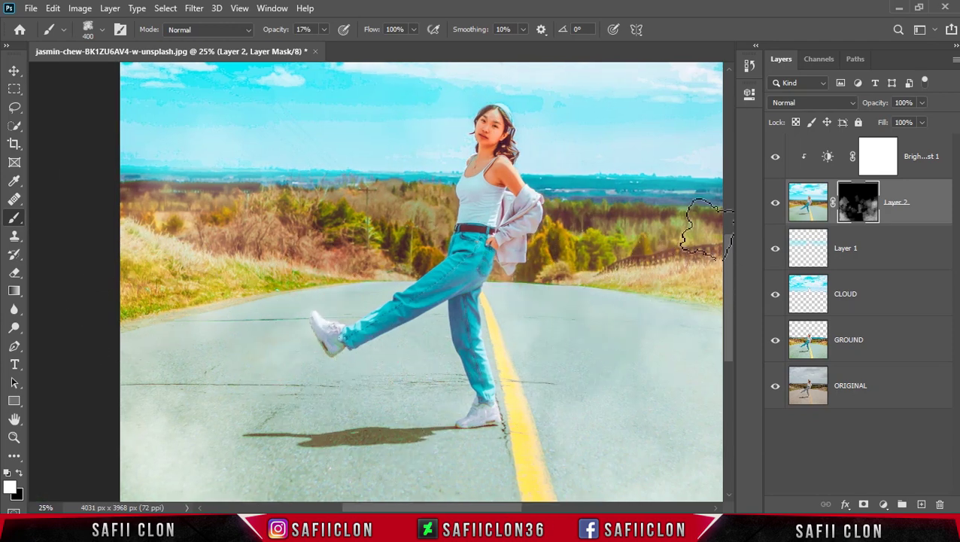
{"action": "key", "text": "bracketleft"}
{"action": "key", "text": "bracketleft"}
{"action": "key", "text": "bracketleft"}
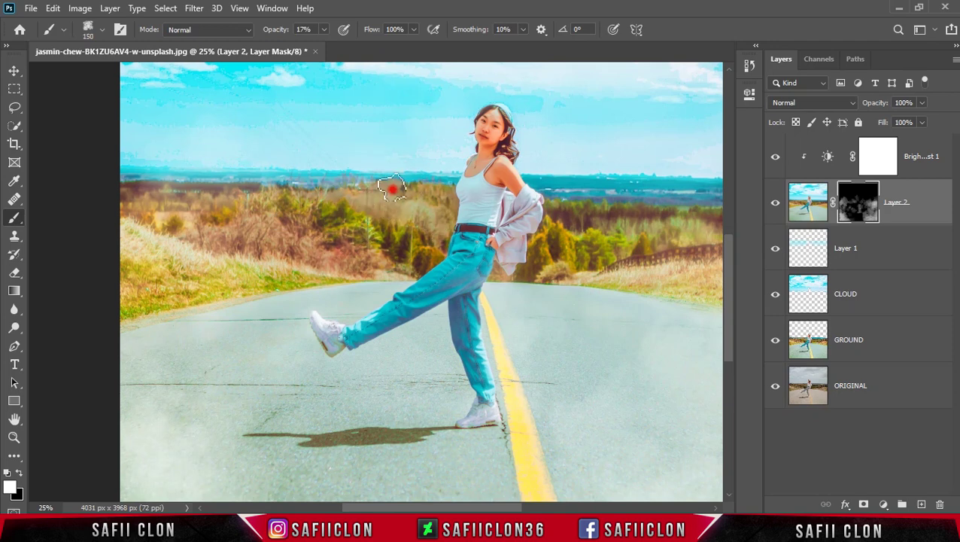
{"action": "key", "text": "bracketleft"}
{"action": "key", "text": "bracketleft"}
{"action": "left_click_drag", "start_coordinate": [506, 509], "coordinate": [568, 502]}
{"action": "key", "text": "bracketright"}
{"action": "key", "text": "bracketright"}
{"action": "key", "text": "bracketright"}
{"action": "key", "text": "bracketright"}
{"action": "key", "text": "bracketleft"}
{"action": "key", "text": "bracketleft"}
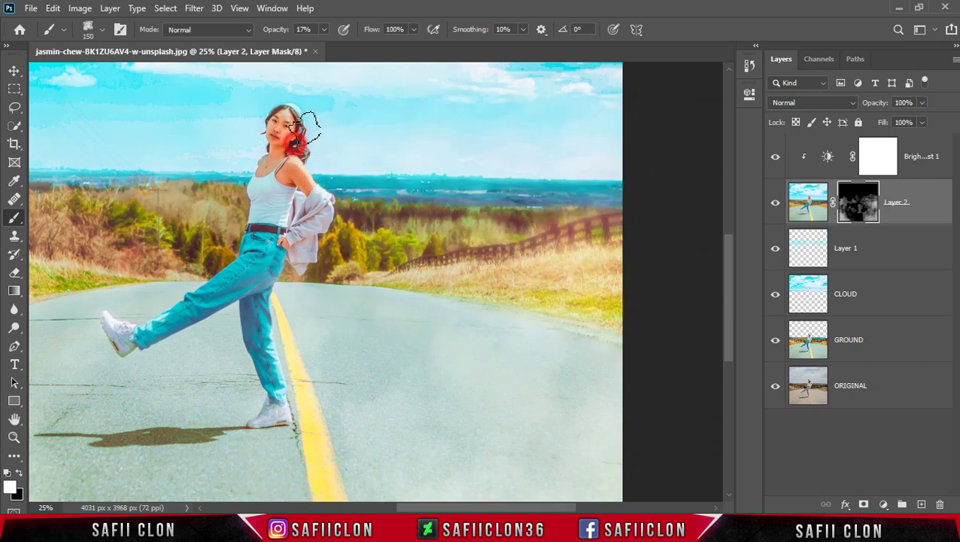
{"action": "key", "text": "bracketleft"}
{"action": "key", "text": "ctrl+minus"}
{"action": "key", "text": "ctrl+minus"}
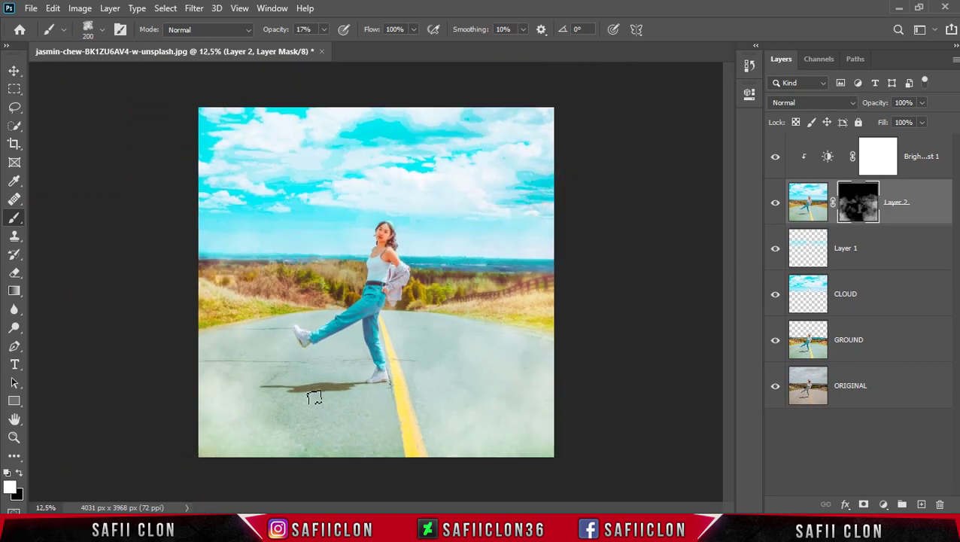
{"action": "key", "text": "bracketright"}
{"action": "key", "text": "bracketright"}
{"action": "key", "text": "bracketright"}
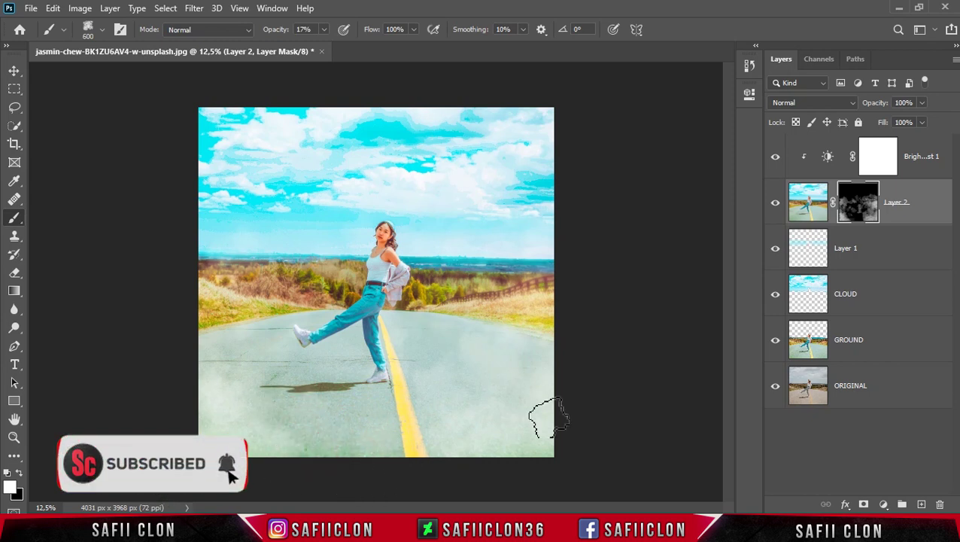
{"action": "key", "text": "bracketright"}
{"action": "key", "text": "bracketright"}
{"action": "key", "text": "bracketright"}
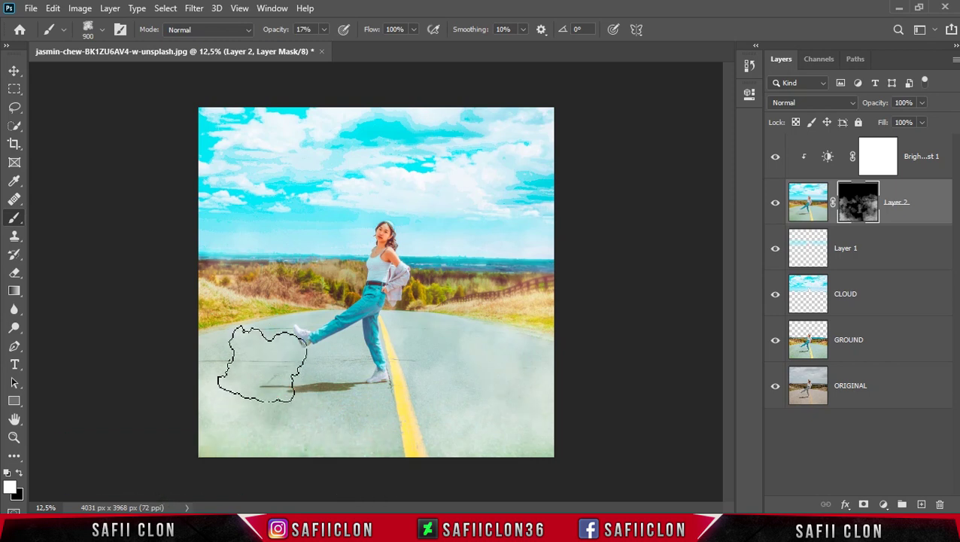
- Toggle Layer 2's visibility to compare the photo with and without the fog
{"action": "left_click", "coordinate": [776, 203]}
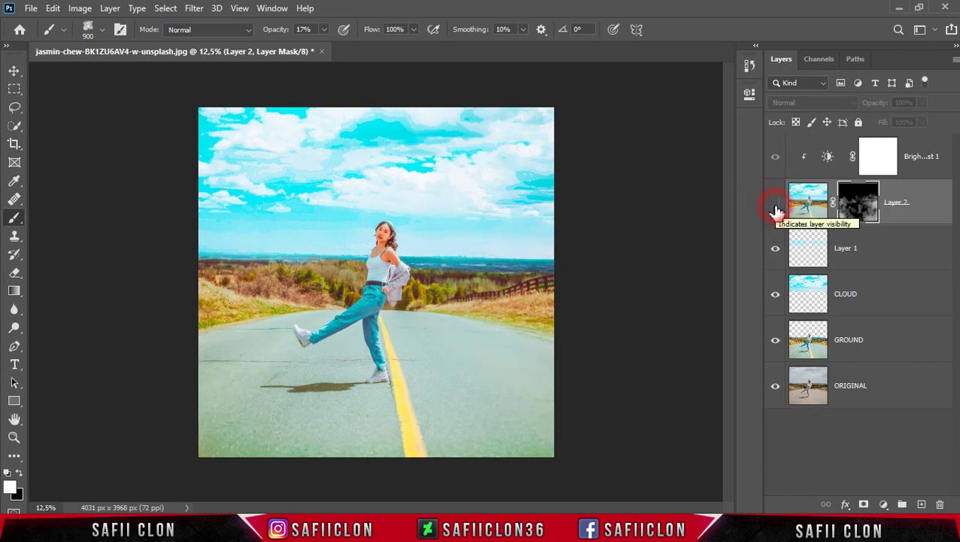
{"action": "left_click", "coordinate": [776, 204]}
{"action": "left_click", "coordinate": [775, 206]}
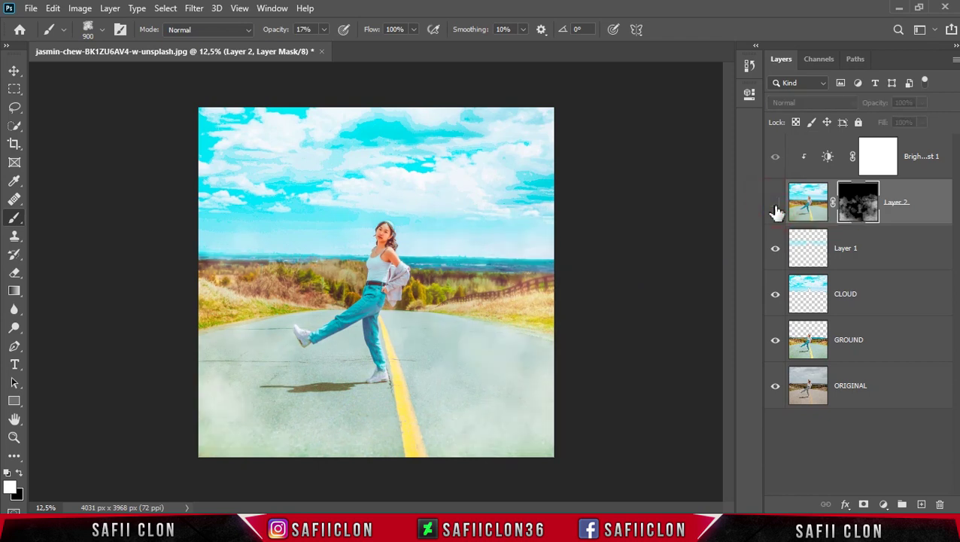
{"action": "left_click", "coordinate": [775, 205]}
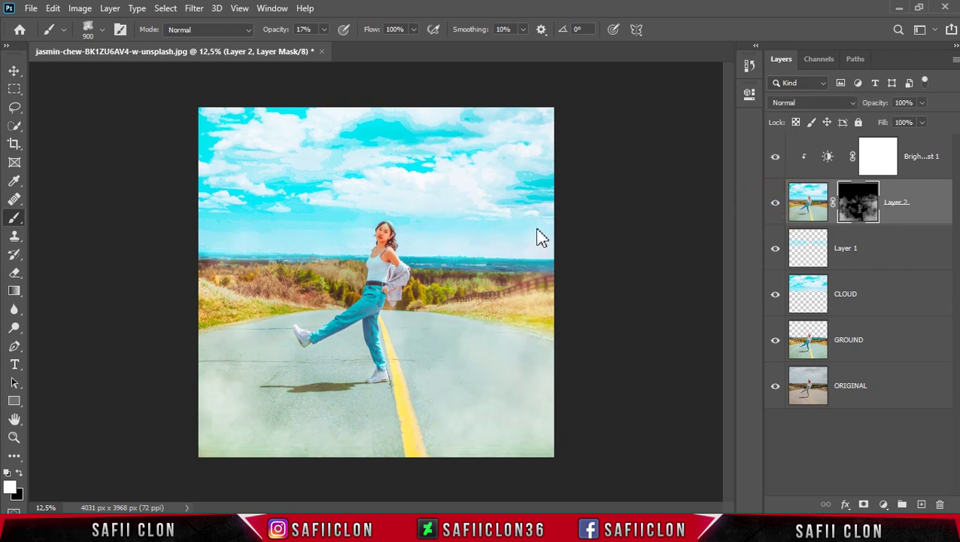
{"action": "left_click", "coordinate": [933, 156]}
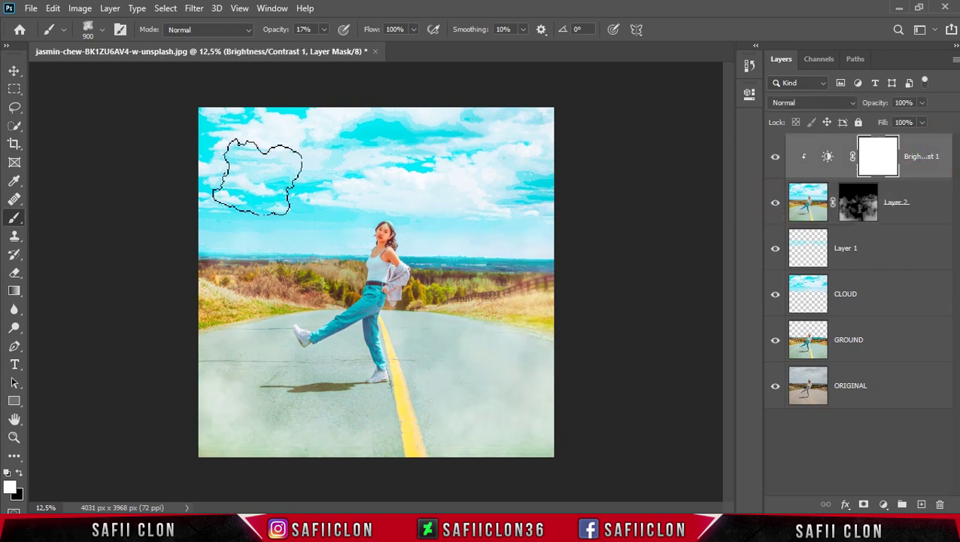
{"action": "left_click", "coordinate": [30, 9]}
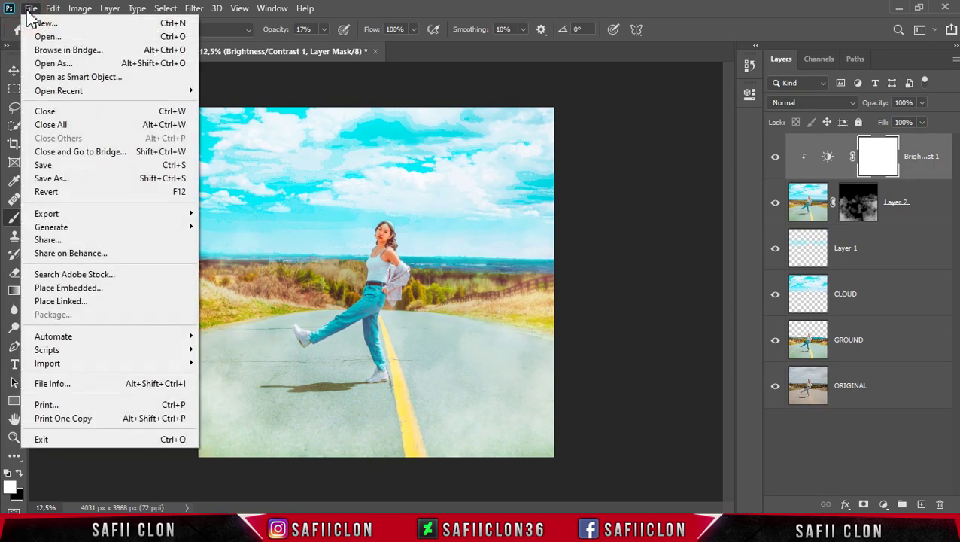
- Open color.jpg and drag its orange glow into the road photo as Layer 3
{"action": "left_click", "coordinate": [57, 36]}
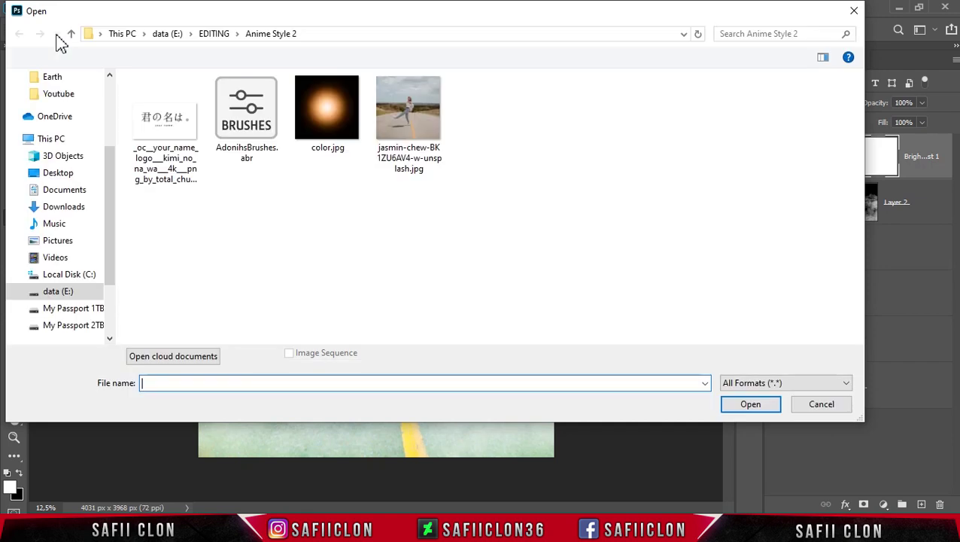
{"action": "left_click", "coordinate": [324, 130]}
{"action": "left_click", "coordinate": [732, 411]}
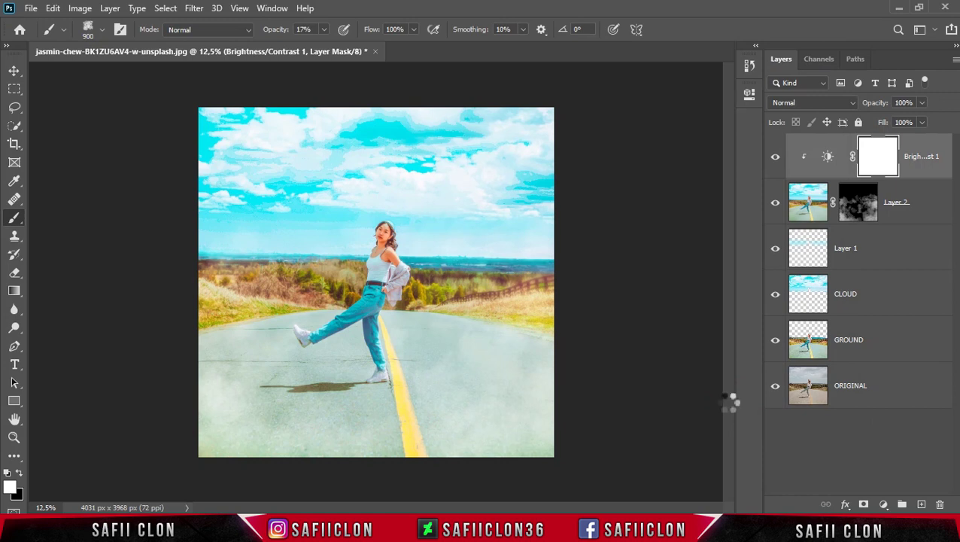
{"action": "mouse_move", "coordinate": [902, 167]}
{"action": "left_mouse_down"}
{"action": "mouse_move", "coordinate": [62, 175]}
{"action": "mouse_move", "coordinate": [104, 58]}
{"action": "left_mouse_up"}
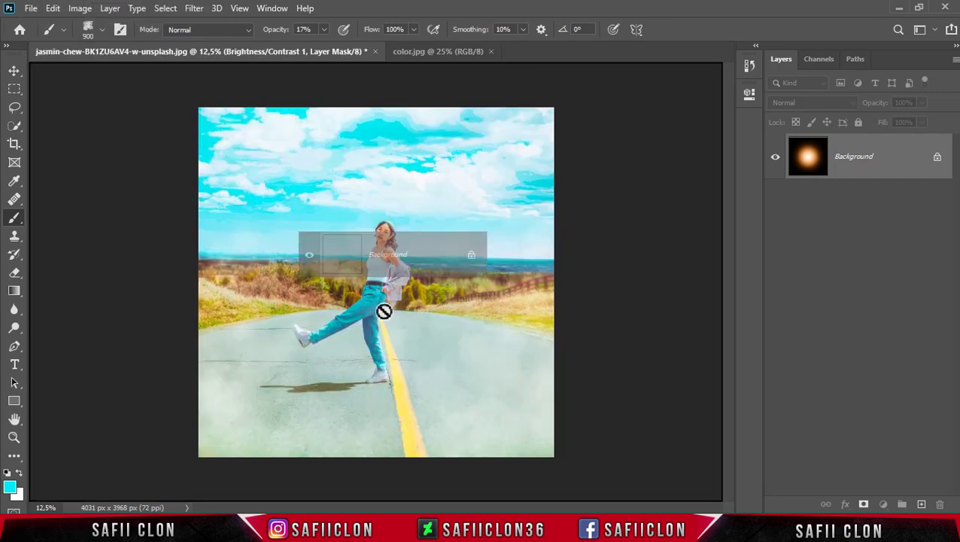
{"action": "left_click_drag", "start_coordinate": [104, 58], "coordinate": [384, 311]}
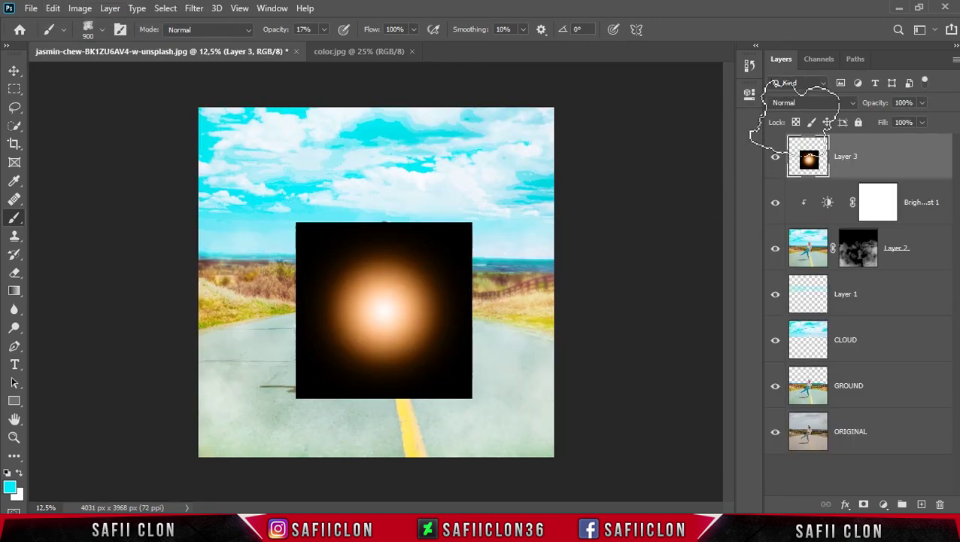
{"action": "left_click", "coordinate": [814, 104]}
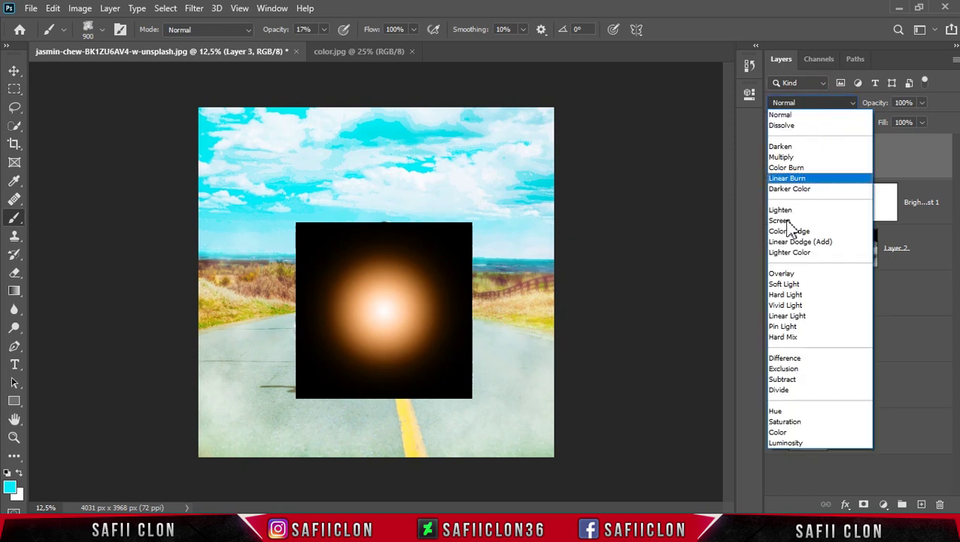
- Set Layer 3 to Screen blending and scale the glow to about 232%, shifting it right
{"action": "left_click", "coordinate": [793, 226]}
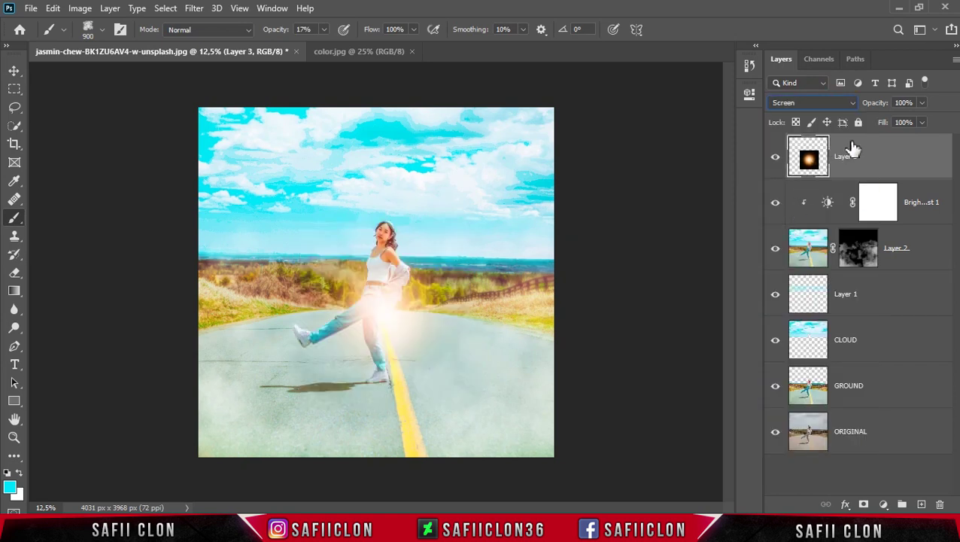
{"action": "key", "text": "ctrl+t"}
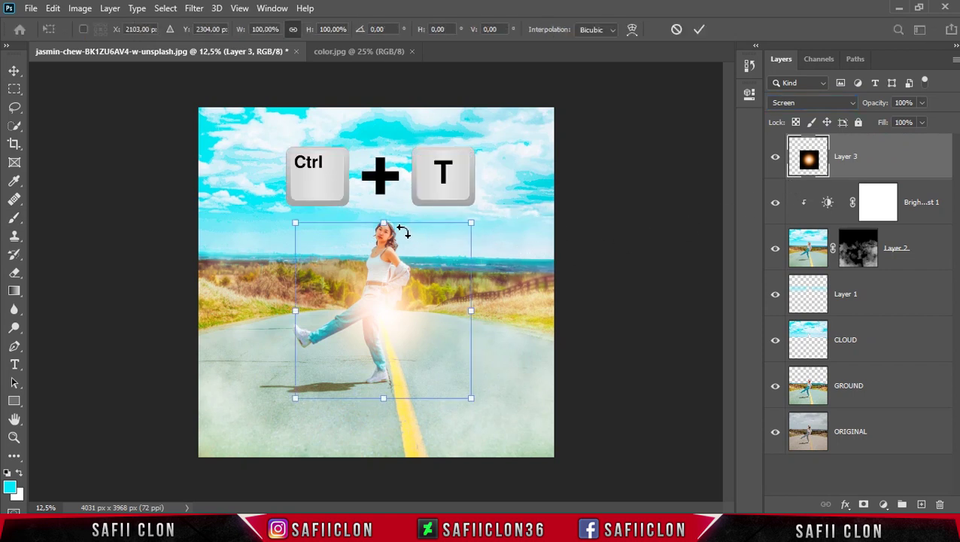
{"action": "left_click_drag", "start_coordinate": [471, 222], "coordinate": [502, 191]}
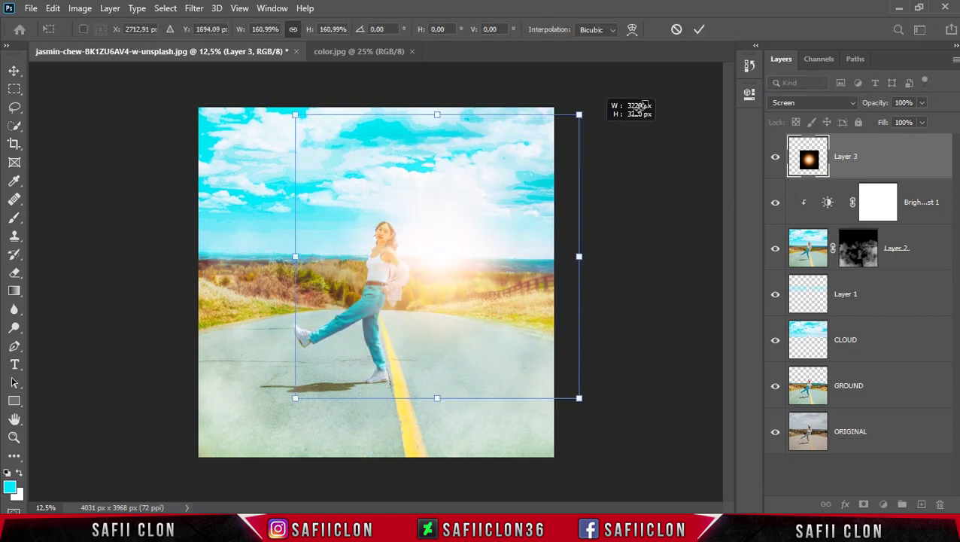
{"action": "key", "text": "ctrl+minus"}
{"action": "left_click_drag", "start_coordinate": [439, 236], "coordinate": [641, 83]}
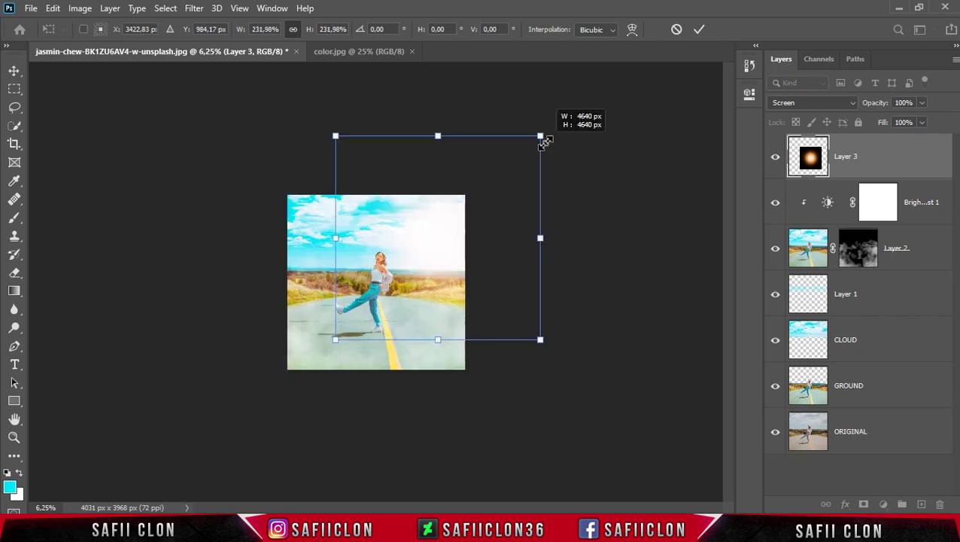
{"action": "left_click_drag", "start_coordinate": [453, 257], "coordinate": [455, 331]}
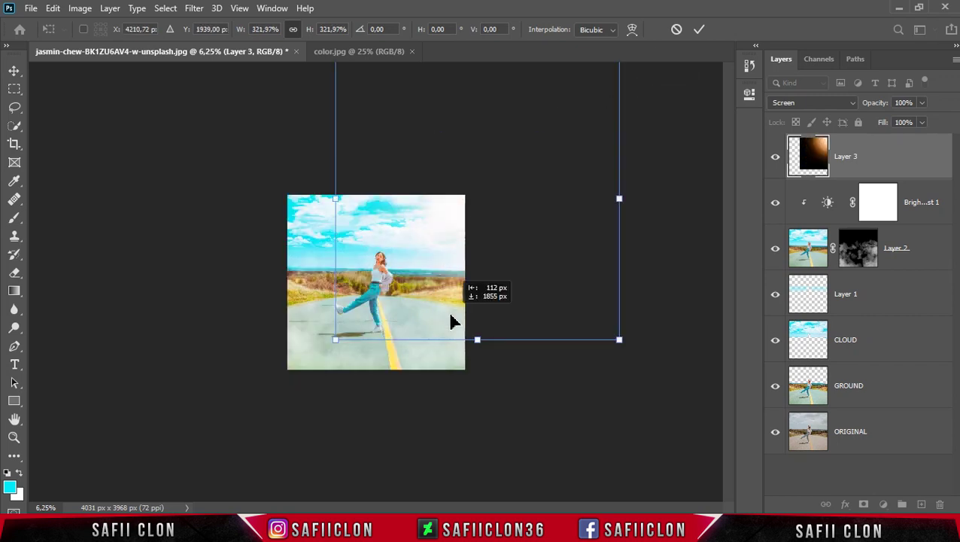
{"action": "left_click_drag", "start_coordinate": [464, 181], "coordinate": [472, 138]}
{"action": "mouse_move", "coordinate": [463, 315]}
{"action": "left_mouse_down"}
{"action": "mouse_move", "coordinate": [469, 292]}
{"action": "mouse_move", "coordinate": [470, 300]}
{"action": "left_mouse_up"}
{"action": "left_click_drag", "start_coordinate": [343, 281], "coordinate": [332, 278]}
{"action": "left_click_drag", "start_coordinate": [479, 286], "coordinate": [486, 289]}
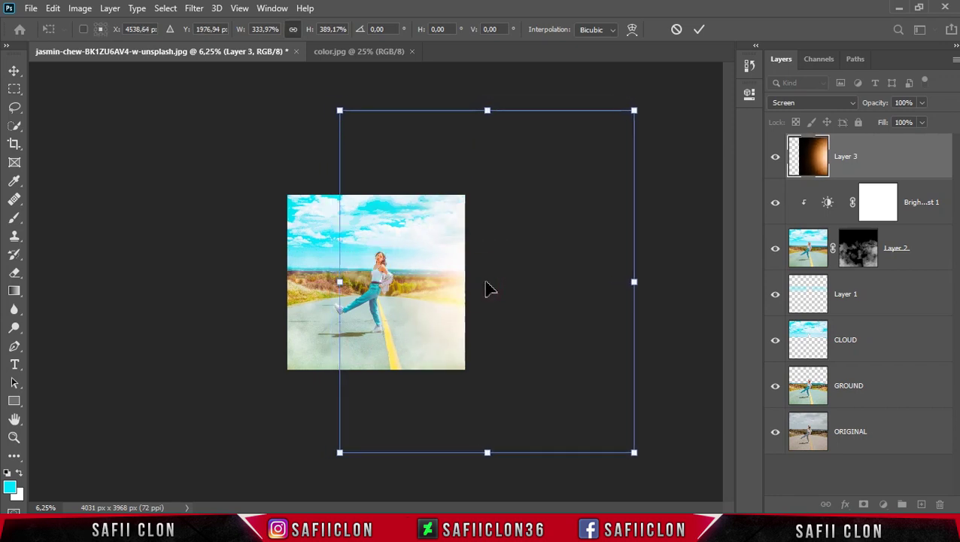
{"action": "left_click", "coordinate": [699, 32]}
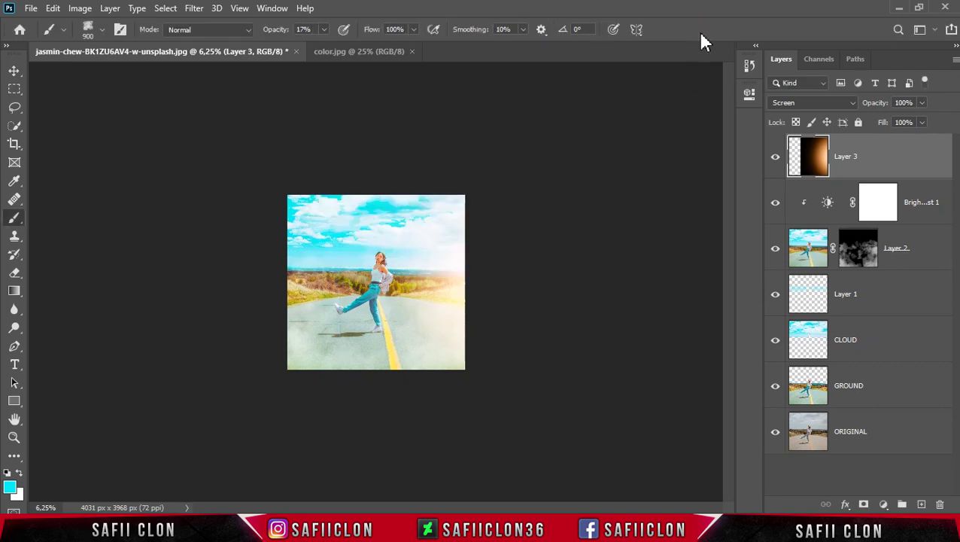
{"action": "key", "text": "ctrl+plus"}
{"action": "key", "text": "ctrl+plus"}
{"action": "key", "text": "ctrl+plus"}
{"action": "left_click", "coordinate": [878, 160]}
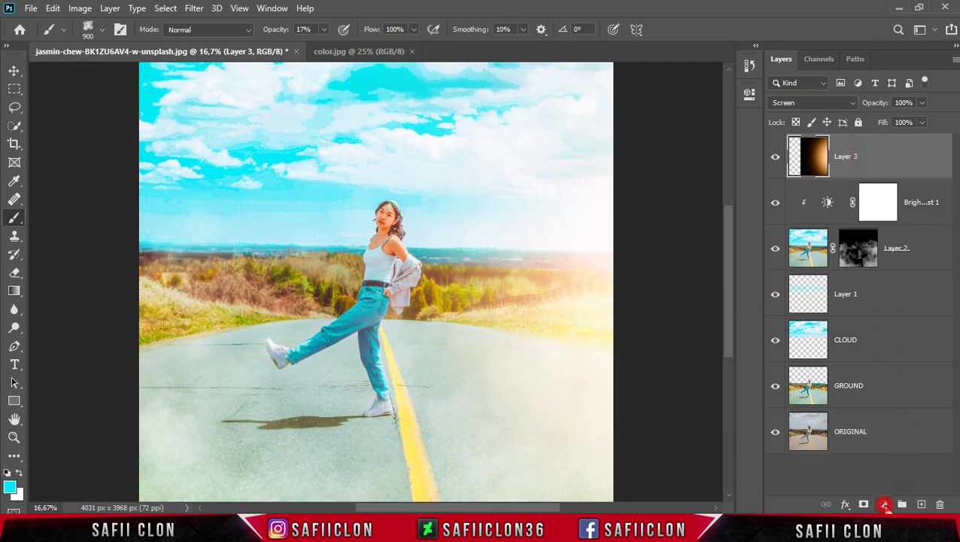
- Add a Hue/Saturation layer clipped to Layer 3 with Hue about +108 and lowered Lightness
{"action": "left_click", "coordinate": [885, 506]}
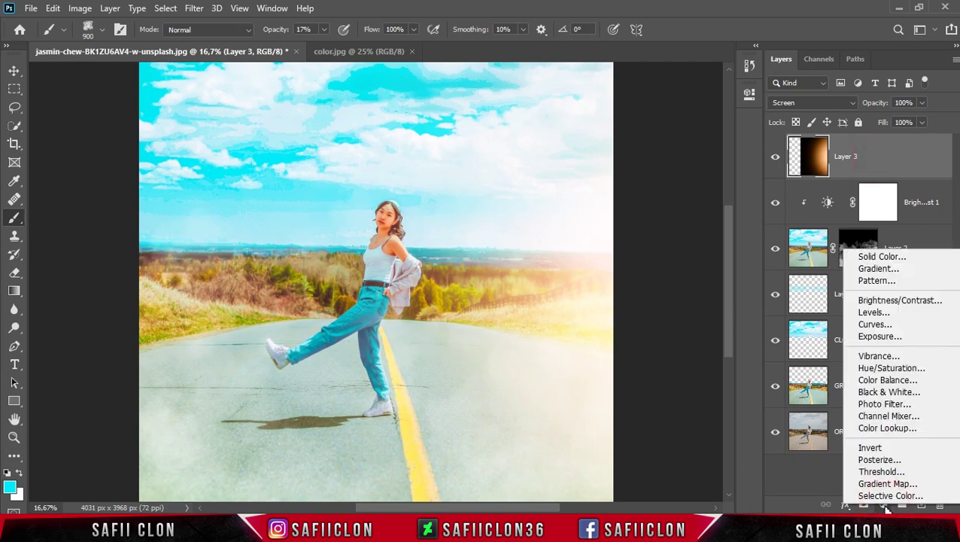
{"action": "left_click", "coordinate": [890, 369]}
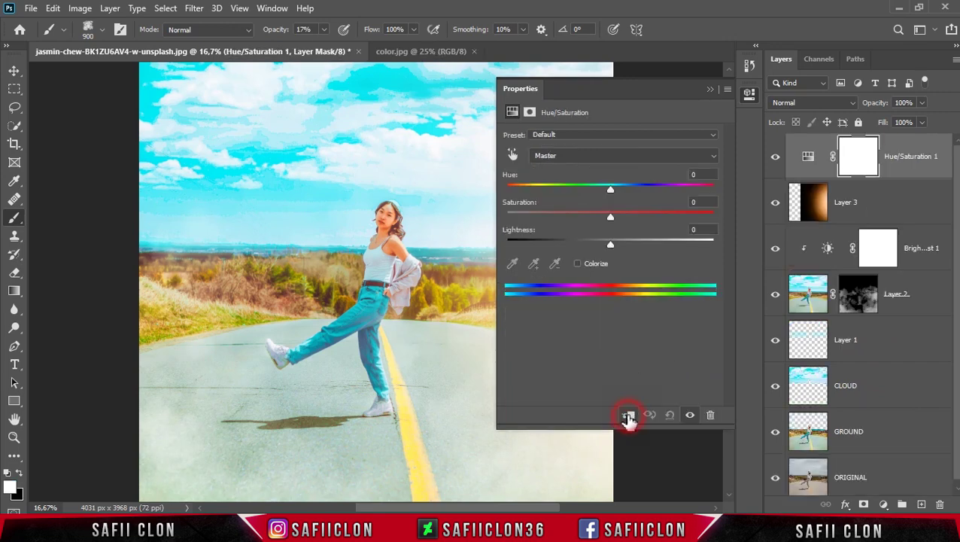
{"action": "left_click", "coordinate": [629, 416]}
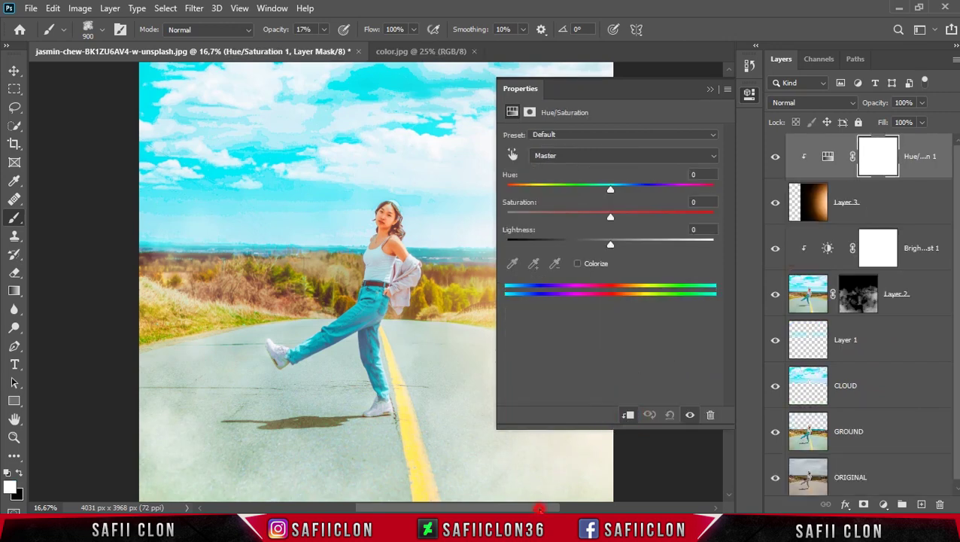
{"action": "left_click_drag", "start_coordinate": [540, 509], "coordinate": [580, 510]}
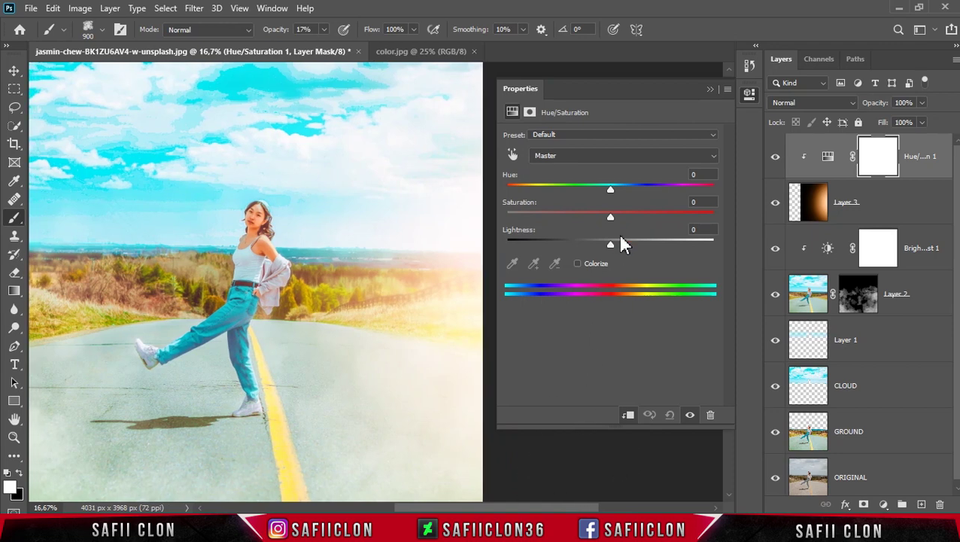
{"action": "left_click_drag", "start_coordinate": [611, 190], "coordinate": [683, 188]}
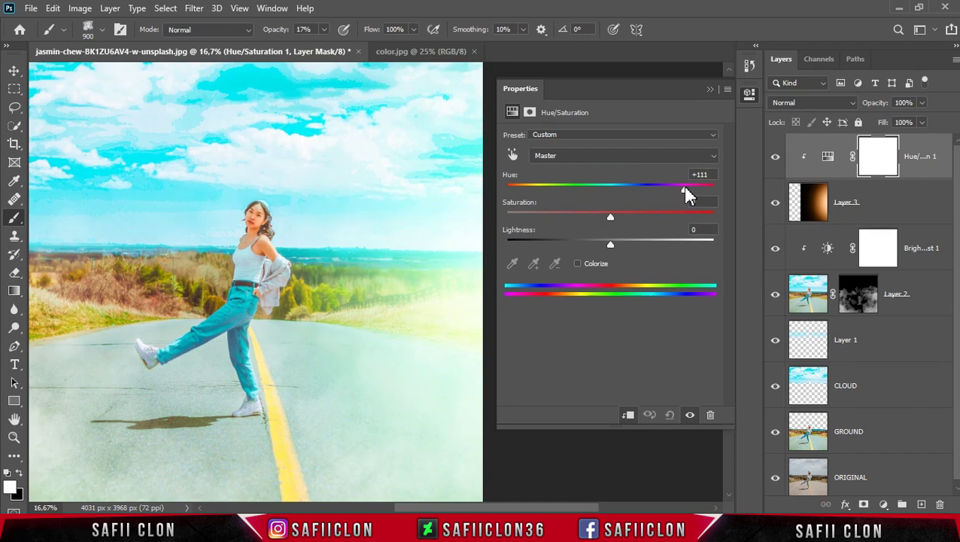
{"action": "left_click_drag", "start_coordinate": [684, 189], "coordinate": [681, 187]}
{"action": "mouse_move", "coordinate": [614, 249]}
{"action": "left_mouse_down"}
{"action": "mouse_move", "coordinate": [624, 246]}
{"action": "mouse_move", "coordinate": [582, 243]}
{"action": "left_mouse_up"}
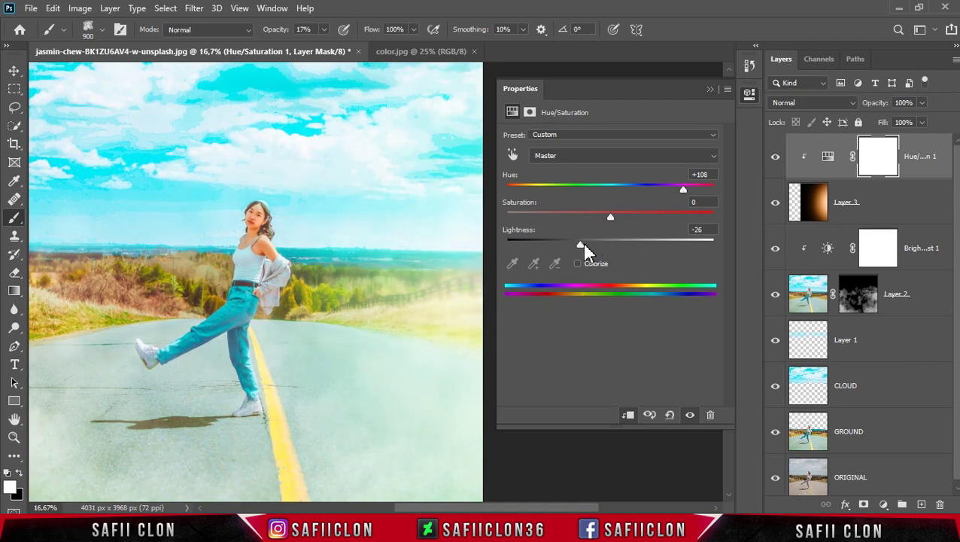
{"action": "left_click", "coordinate": [591, 245]}
{"action": "left_click", "coordinate": [710, 90]}
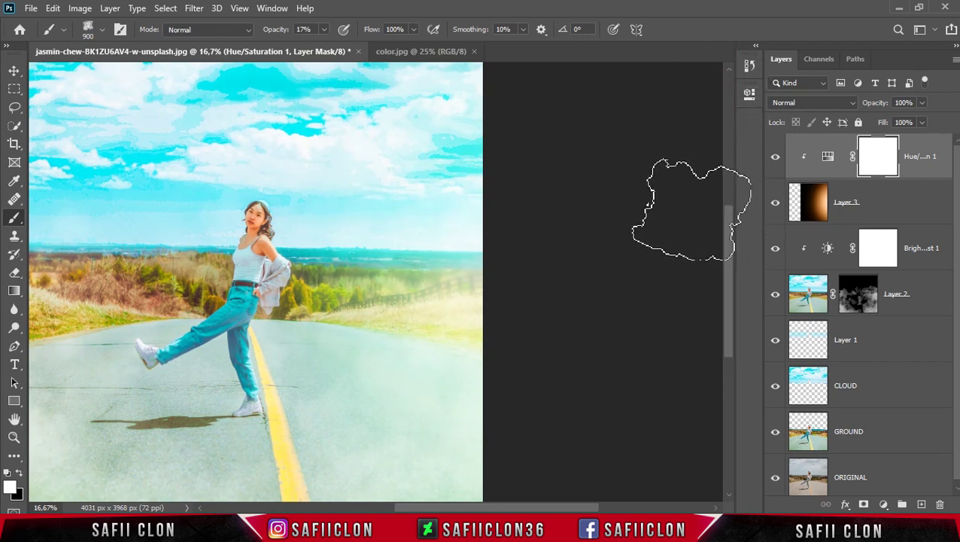
- Toggle Layer 3's visibility to compare the photo with and without the glow
{"action": "key", "text": "ctrl+minus"}
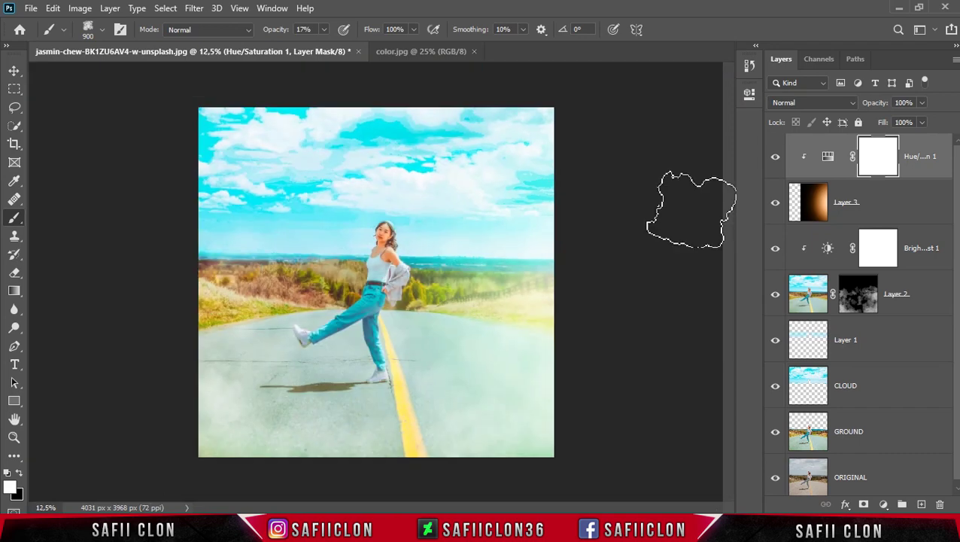
{"action": "left_click", "coordinate": [776, 205]}
{"action": "left_click", "coordinate": [776, 205]}
{"action": "left_click", "coordinate": [776, 205]}
{"action": "left_click", "coordinate": [776, 205]}
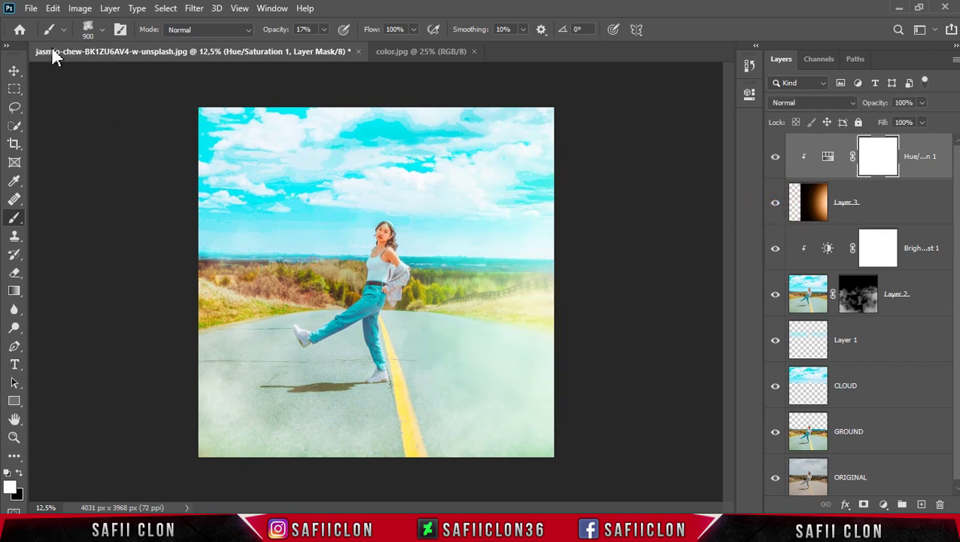
- Open the your name logo file and drag it into the road photo as Layer 4
{"action": "left_click", "coordinate": [30, 9]}
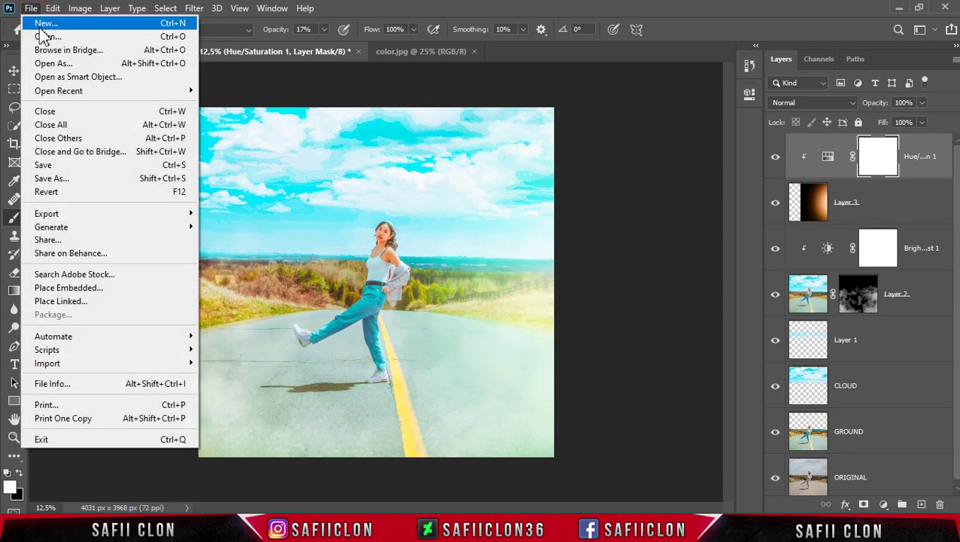
{"action": "left_click", "coordinate": [51, 36]}
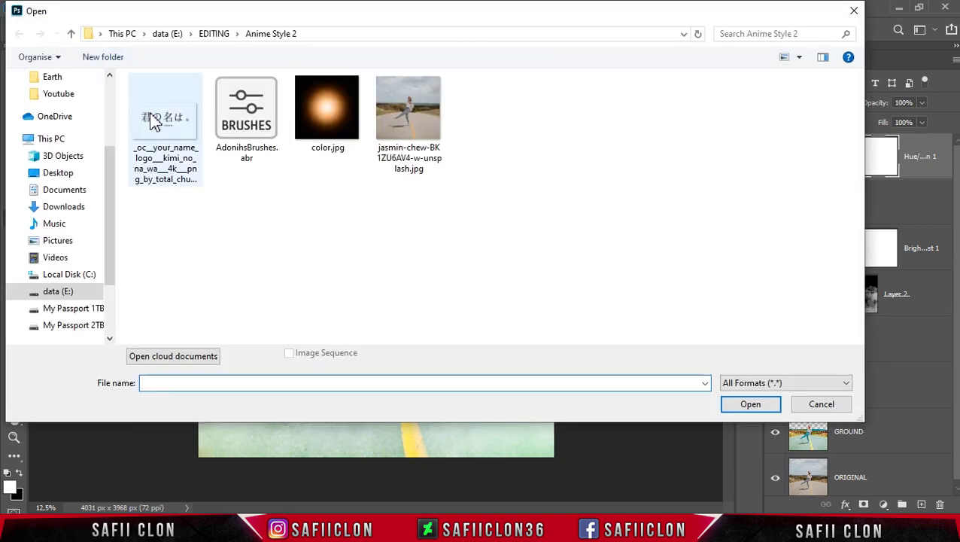
{"action": "left_click", "coordinate": [167, 125]}
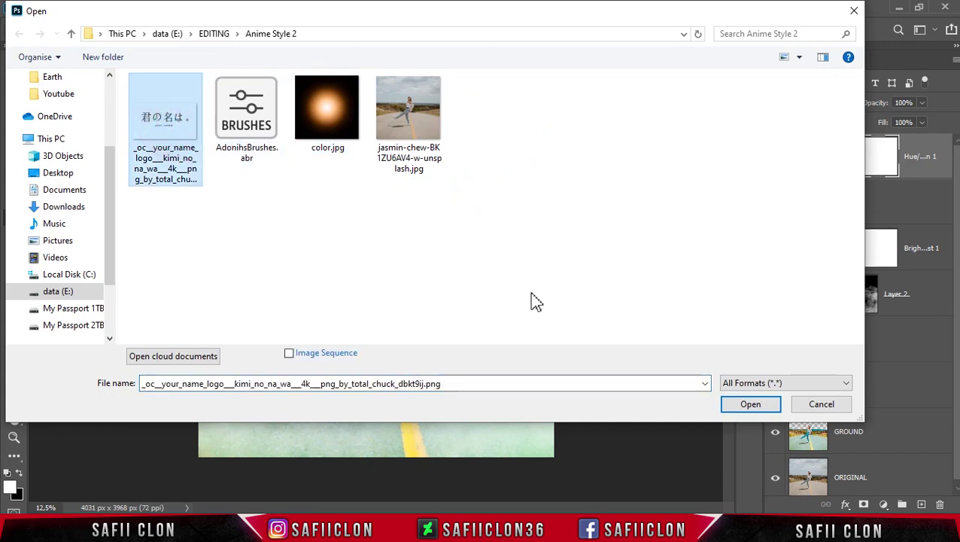
{"action": "left_click", "coordinate": [734, 403]}
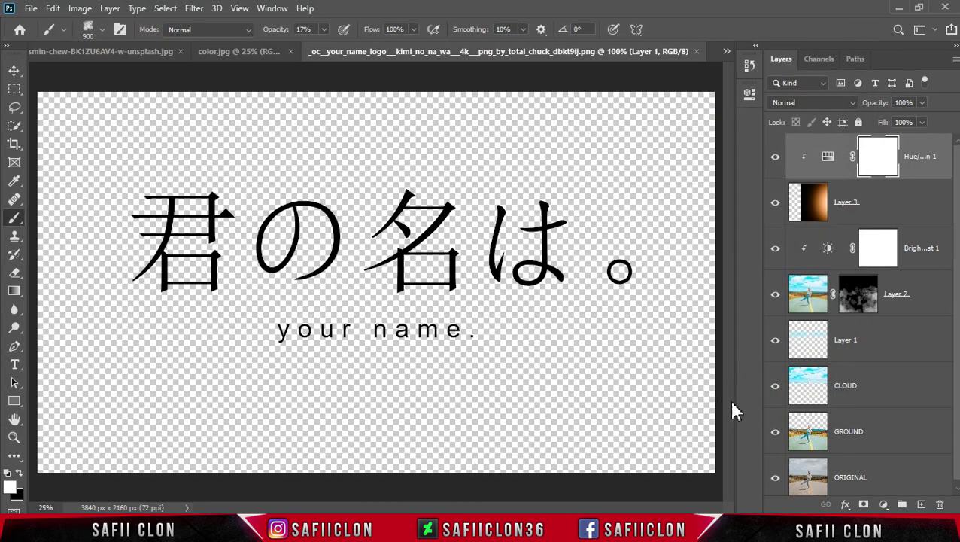
{"action": "left_click_drag", "start_coordinate": [879, 153], "coordinate": [62, 60]}
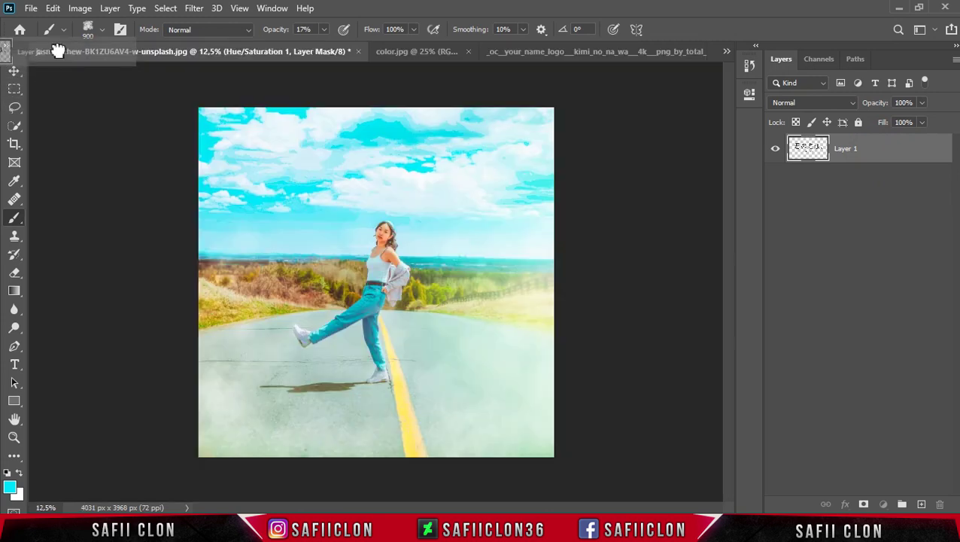
{"action": "left_click_drag", "start_coordinate": [61, 61], "coordinate": [383, 230]}
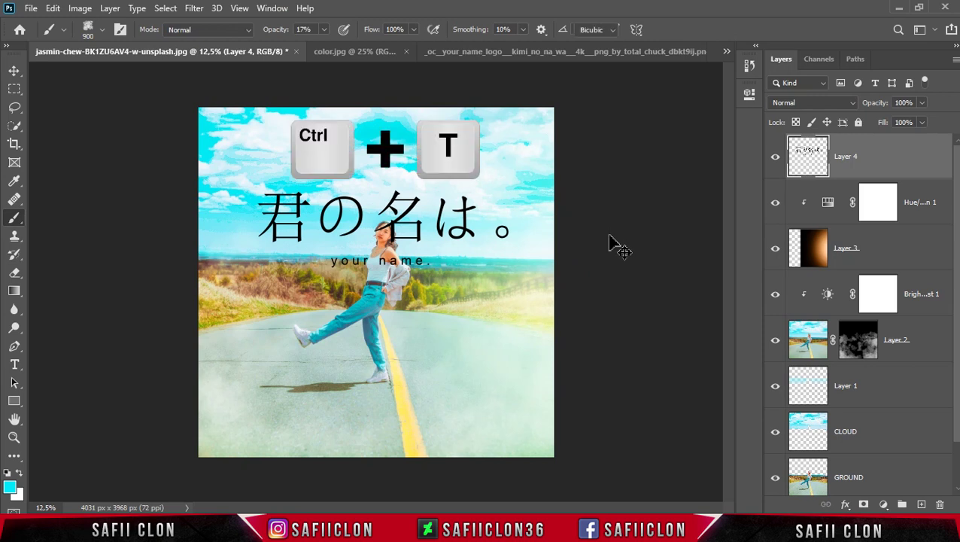
- Scale the logo down to about 68.5% and centre it across the sky
{"action": "key", "text": "ctrl+t"}
{"action": "left_click_drag", "start_coordinate": [404, 204], "coordinate": [395, 178]}
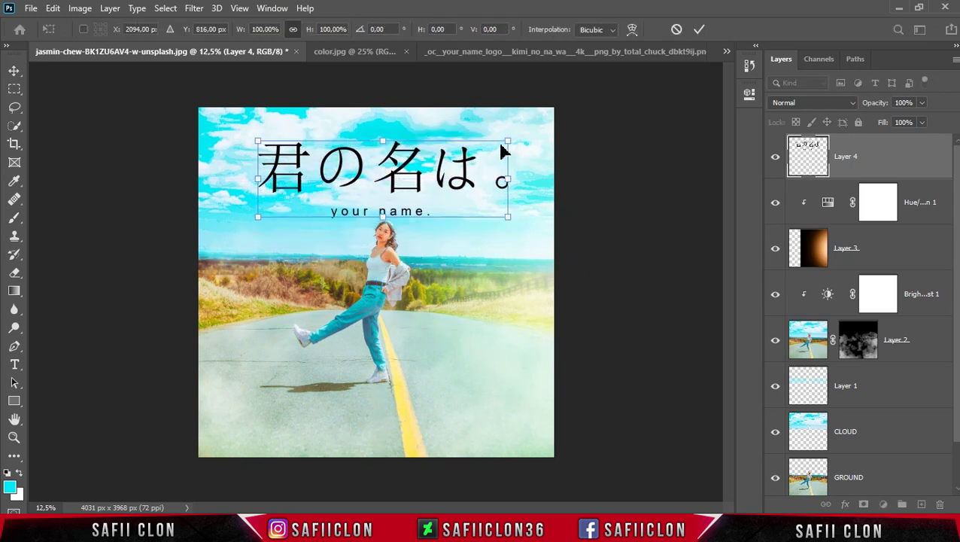
{"action": "left_click_drag", "start_coordinate": [508, 141], "coordinate": [477, 150]}
{"action": "left_click_drag", "start_coordinate": [399, 179], "coordinate": [415, 167]}
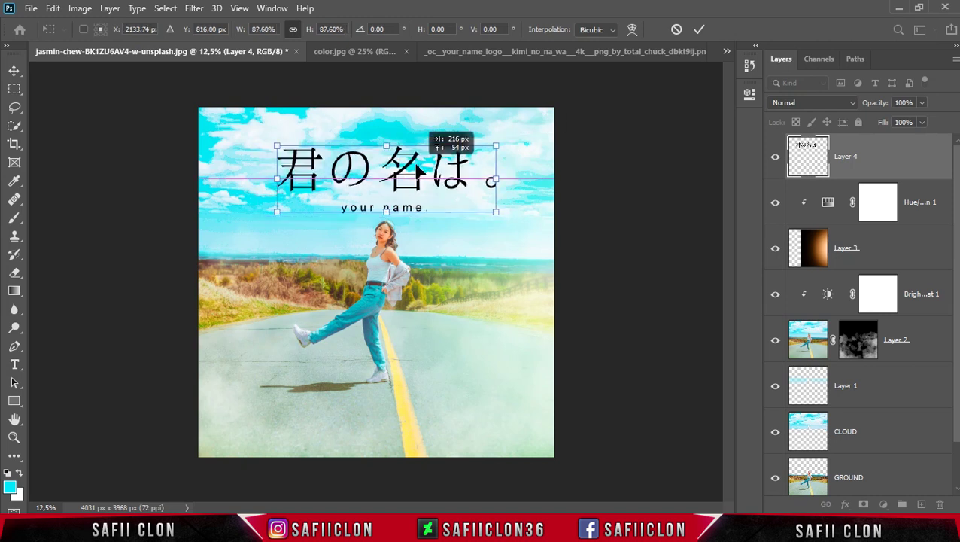
{"action": "mouse_move", "coordinate": [494, 139]}
{"action": "left_mouse_down"}
{"action": "mouse_move", "coordinate": [399, 178]}
{"action": "mouse_move", "coordinate": [446, 144]}
{"action": "left_mouse_up"}
{"action": "left_click_drag", "start_coordinate": [371, 177], "coordinate": [415, 175]}
{"action": "left_click", "coordinate": [697, 30]}
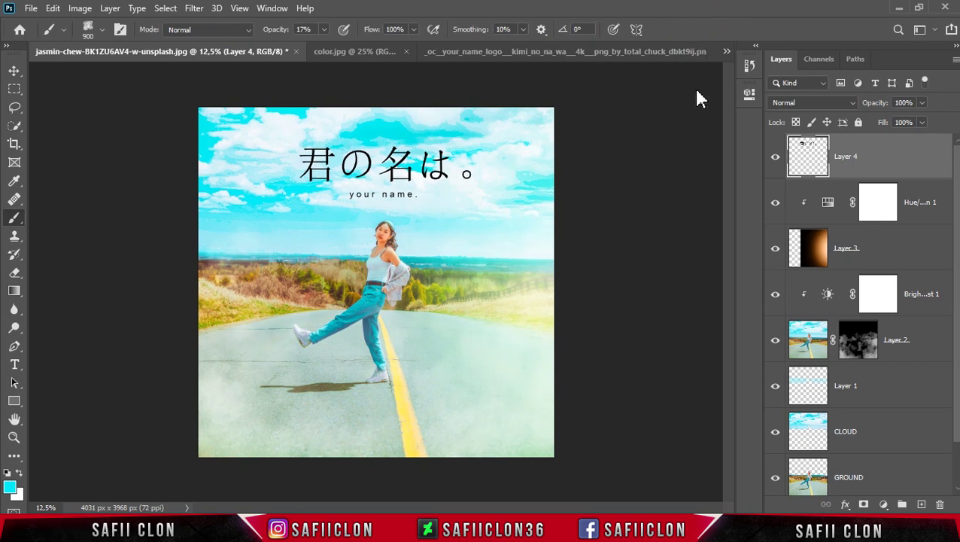
{"action": "left_click", "coordinate": [884, 505]}
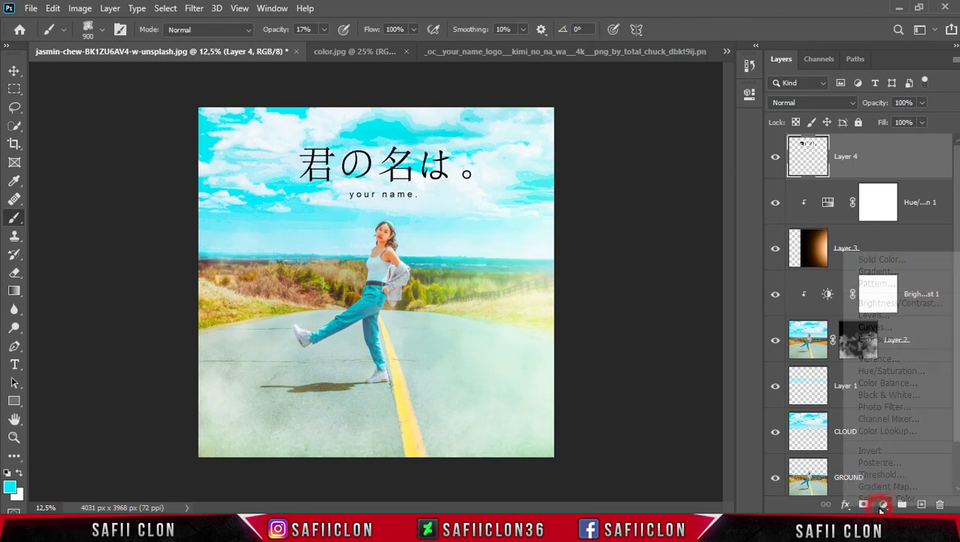
- Add a Solid Color fill layer with hex colour 4bb25f
{"action": "left_click", "coordinate": [889, 261]}
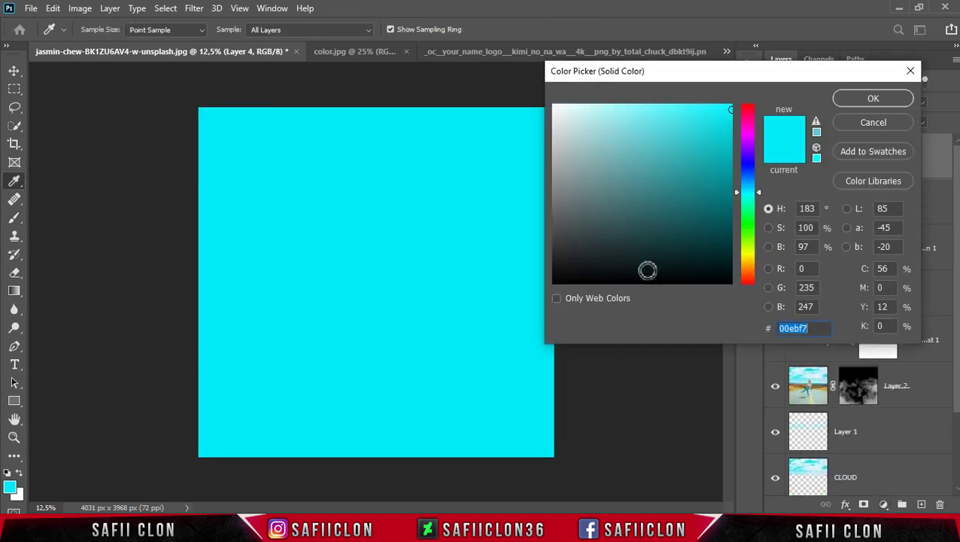
{"action": "left_click", "coordinate": [815, 328]}
{"action": "type", "text": "4b"}
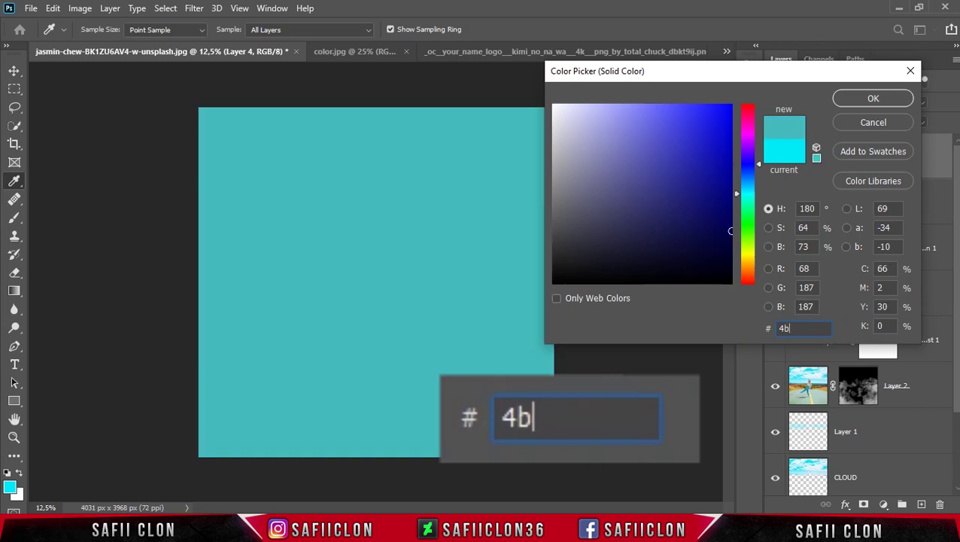
{"action": "type", "text": "b25f"}
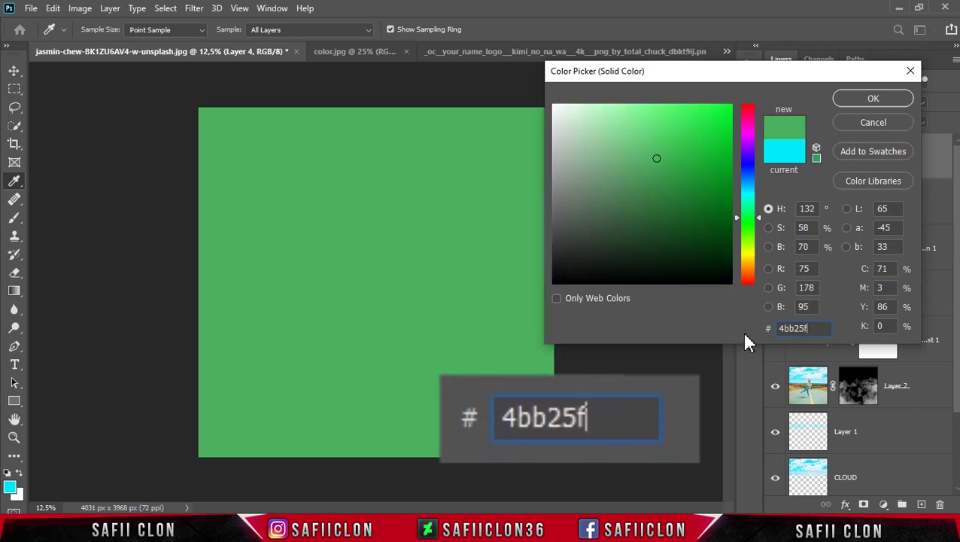
{"action": "left_click", "coordinate": [858, 100]}
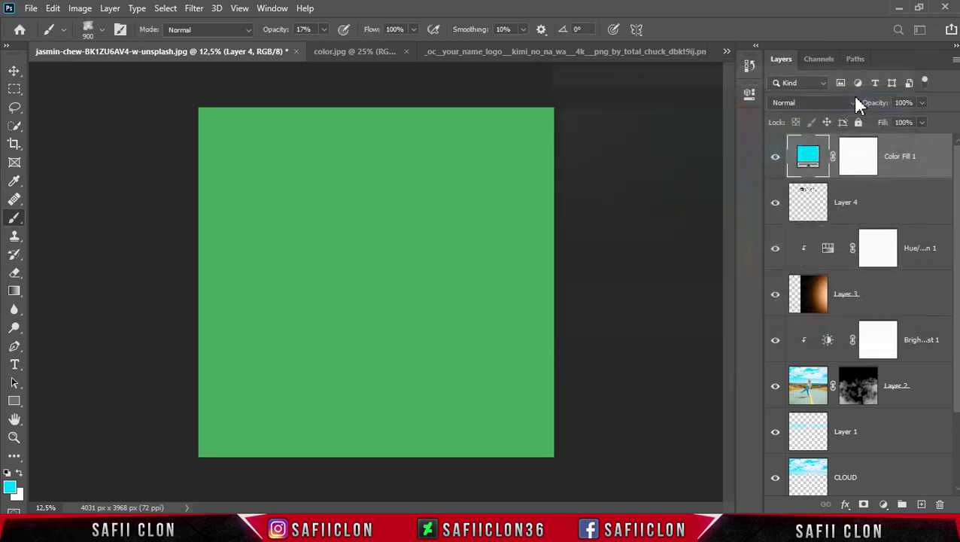
- Clip the Color Fill 1 layer to the logo layer and check the green title
{"action": "right_click", "coordinate": [912, 155]}
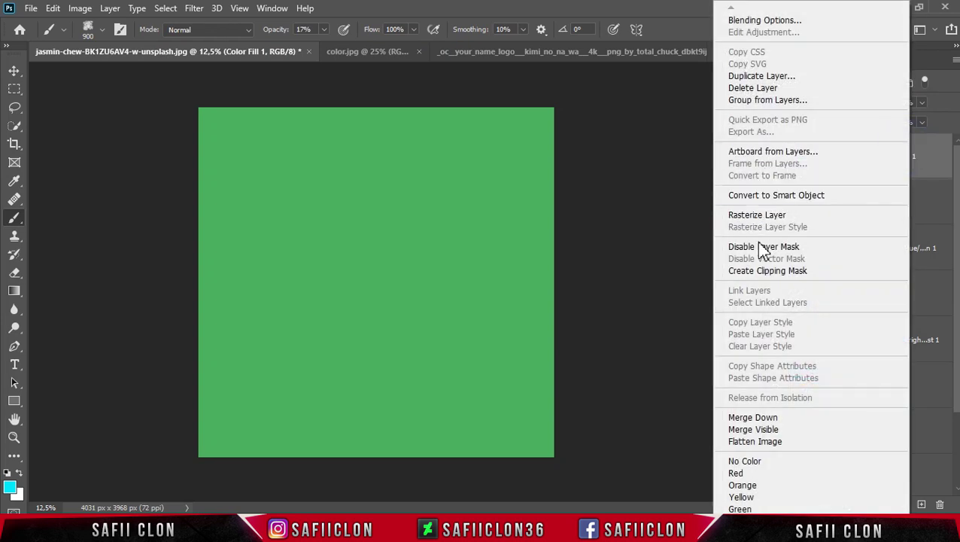
{"action": "left_click", "coordinate": [763, 270]}
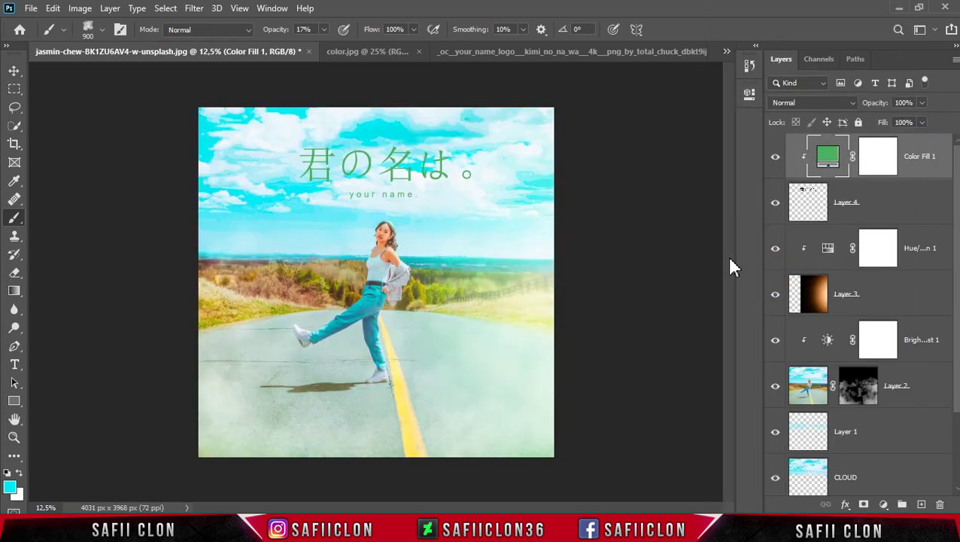
{"action": "left_click", "coordinate": [775, 204]}
{"action": "left_click", "coordinate": [775, 203]}
{"action": "left_click", "coordinate": [906, 153]}
{"action": "left_click_drag", "start_coordinate": [957, 301], "coordinate": [958, 362]}
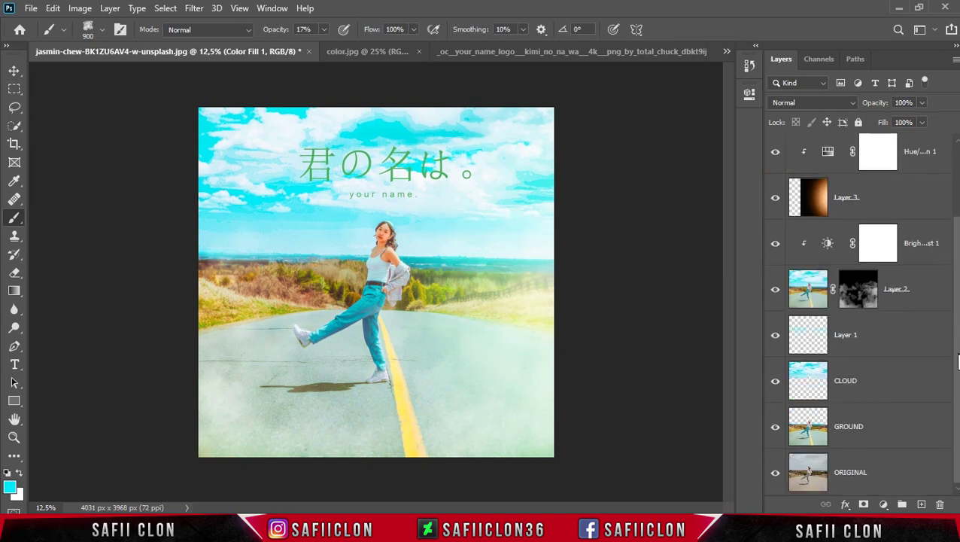
- Group all edit layers down to GROUND into a group named EDIT, then hide it
{"action": "left_click", "coordinate": [897, 433], "text": "shift"}
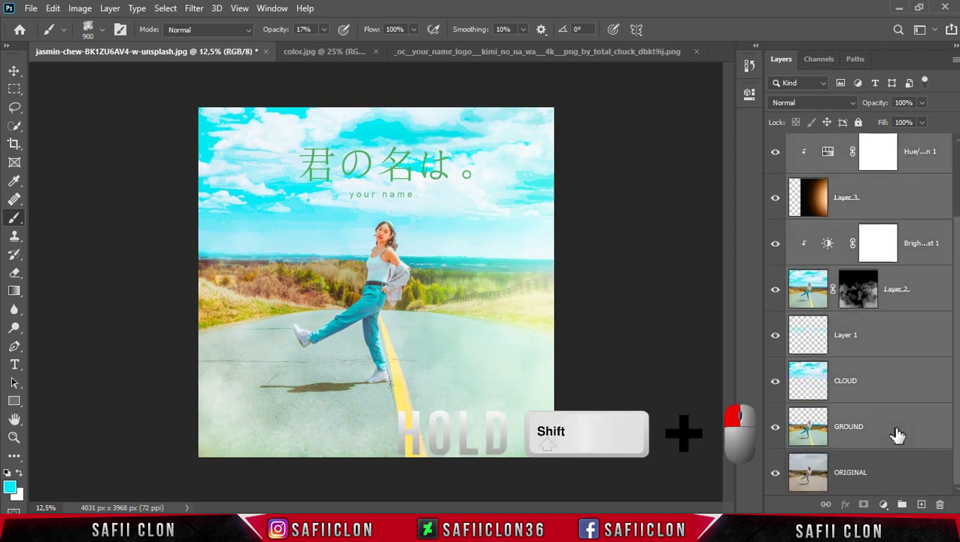
{"action": "right_click", "coordinate": [895, 430]}
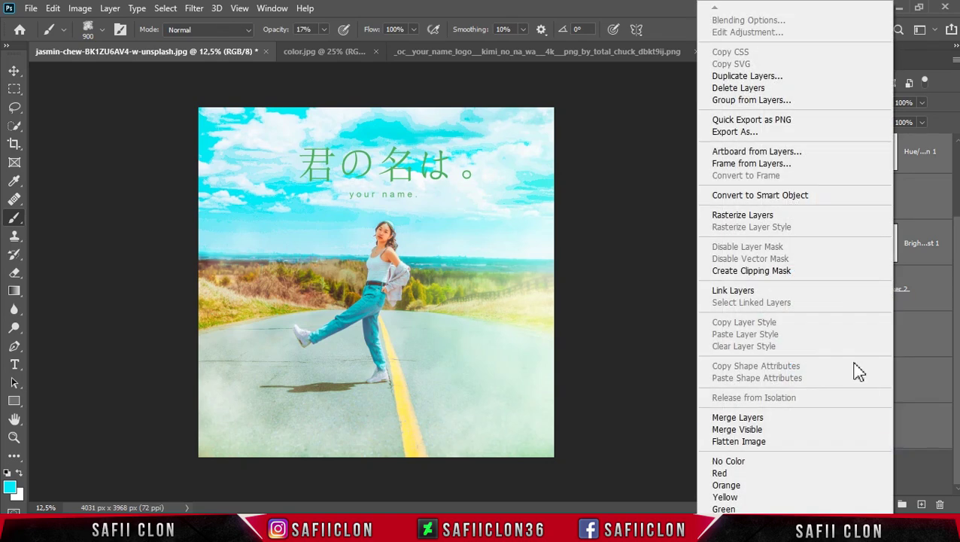
{"action": "left_click", "coordinate": [752, 99]}
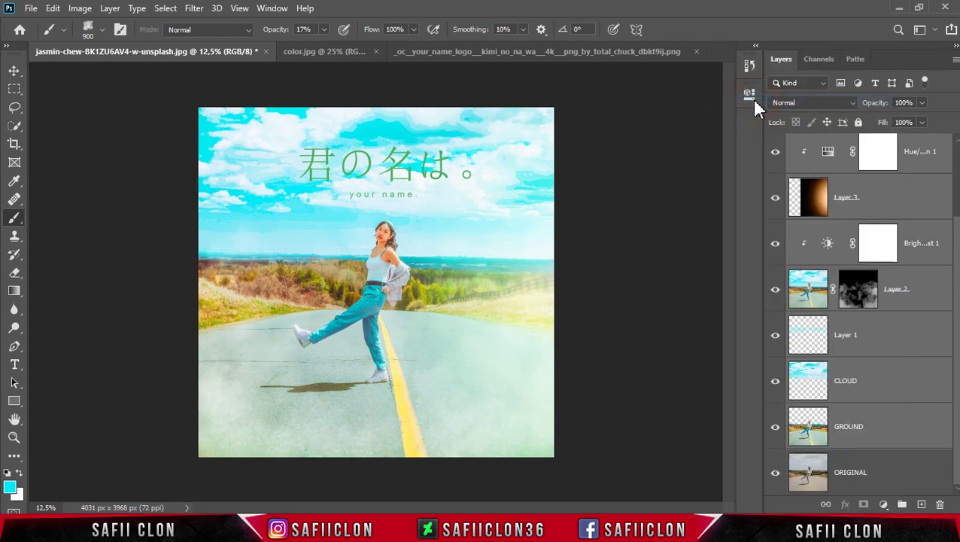
{"action": "type", "text": "EDIT"}
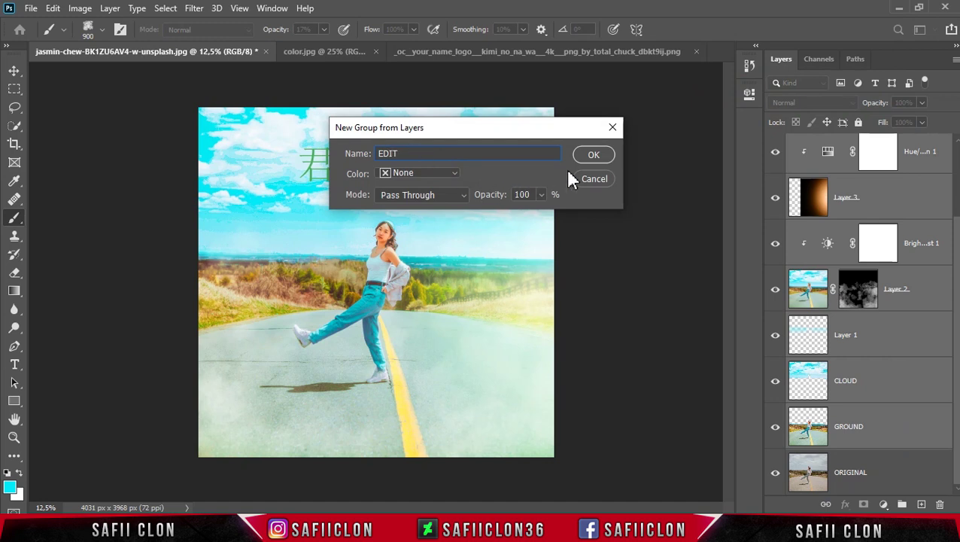
{"action": "left_click", "coordinate": [595, 155]}
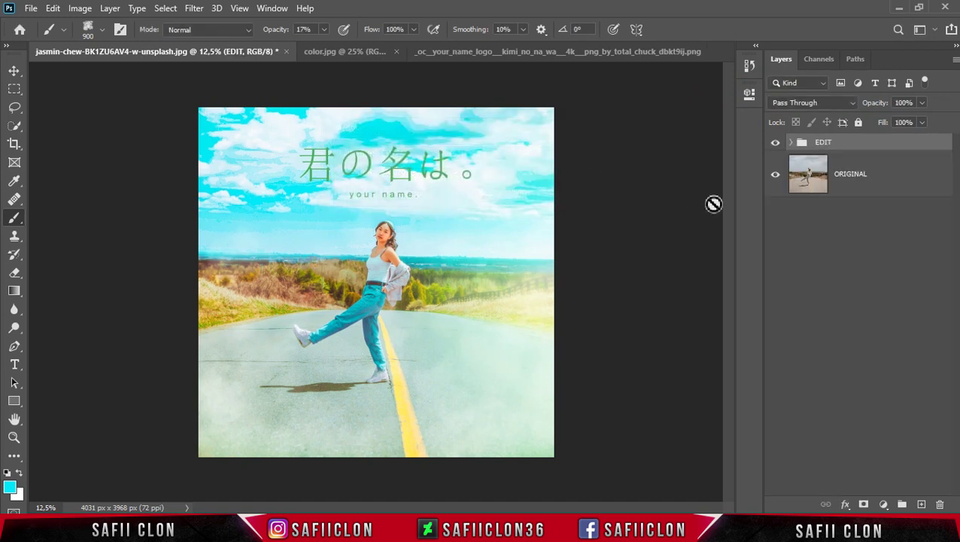
{"action": "left_click", "coordinate": [775, 145]}
{"action": "left_click", "coordinate": [775, 144]}
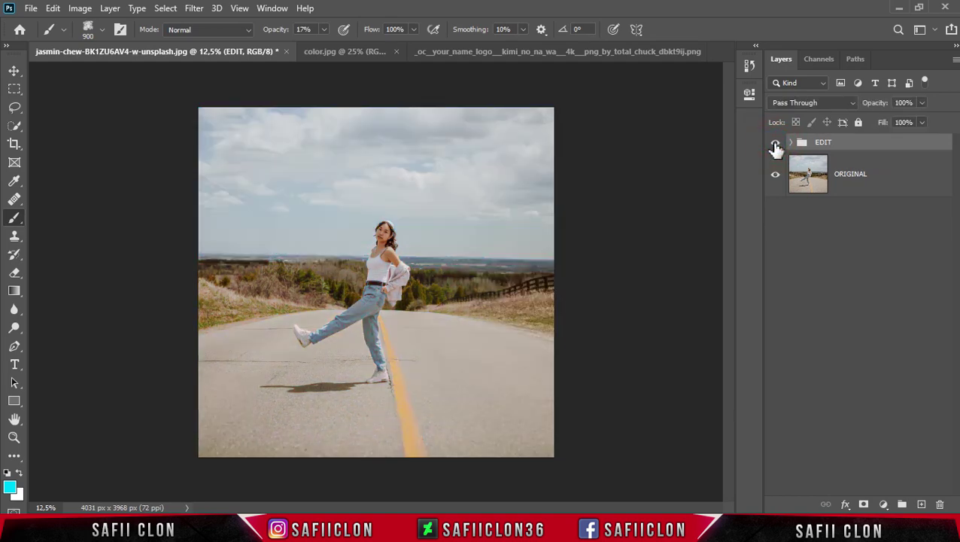
- Compare the EDIT group against the original photo up close, then zoom back out with it visible
{"action": "left_click", "coordinate": [775, 143]}
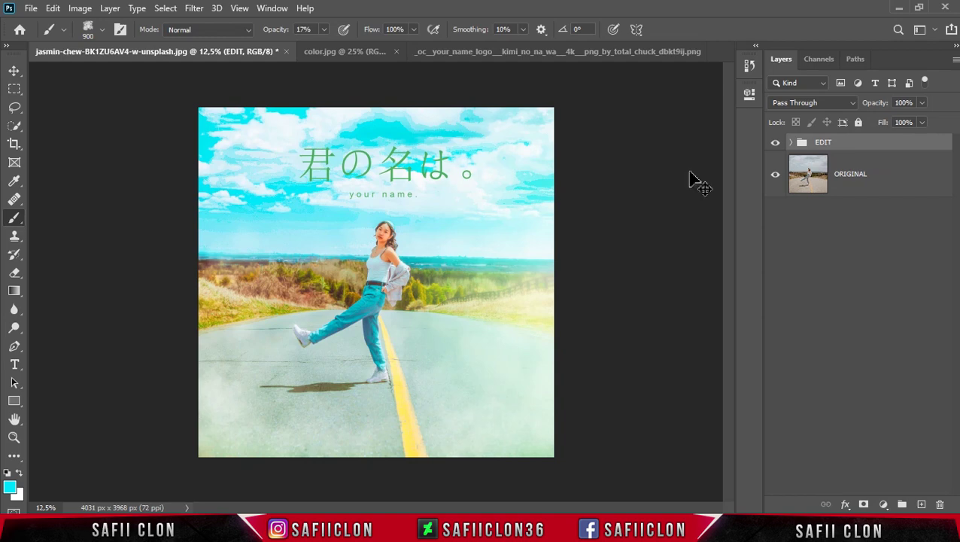
{"action": "key", "text": "ctrl+plus"}
{"action": "key", "text": "ctrl+plus"}
{"action": "key", "text": "ctrl+plus"}
{"action": "left_click", "coordinate": [775, 143]}
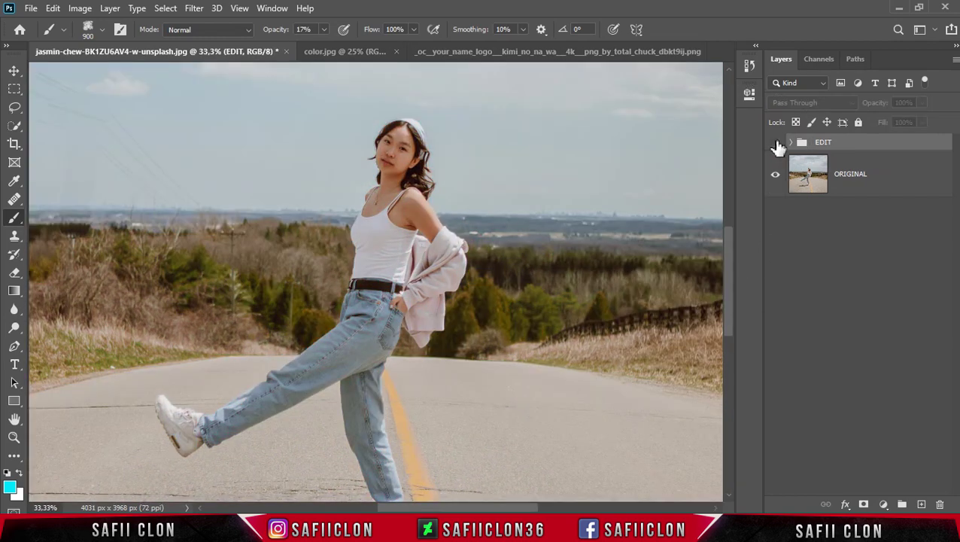
{"action": "left_click", "coordinate": [775, 143]}
{"action": "left_click", "coordinate": [775, 143]}
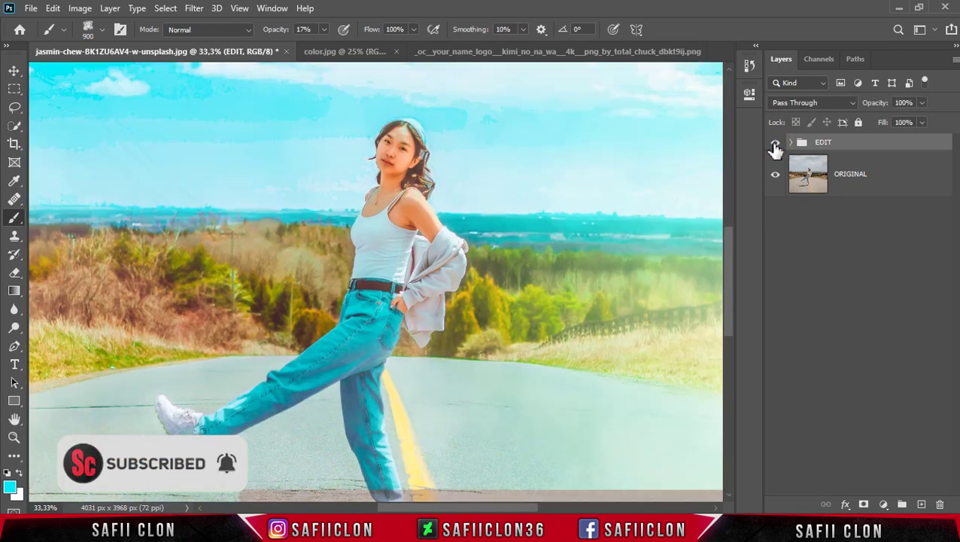
{"action": "left_click", "coordinate": [776, 143]}
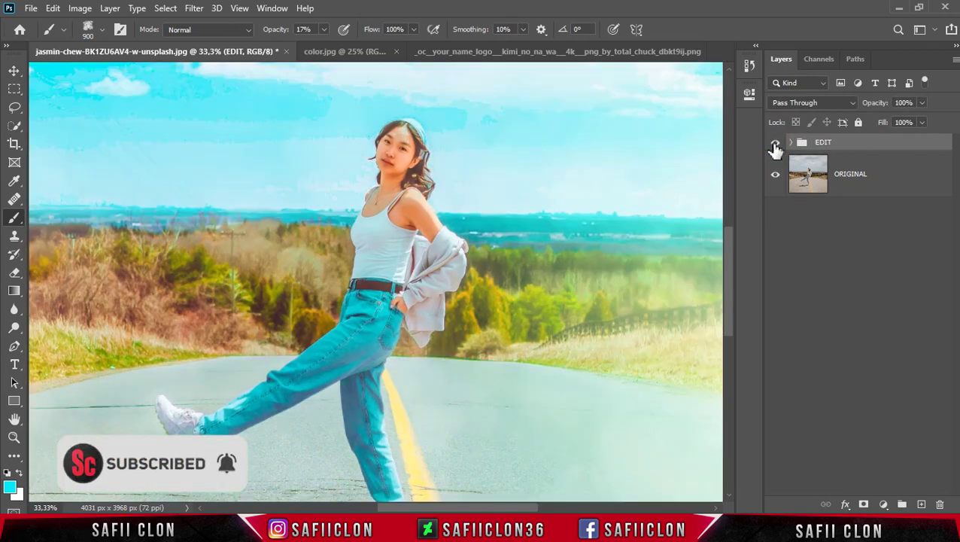
{"action": "key", "text": "ctrl+minus"}
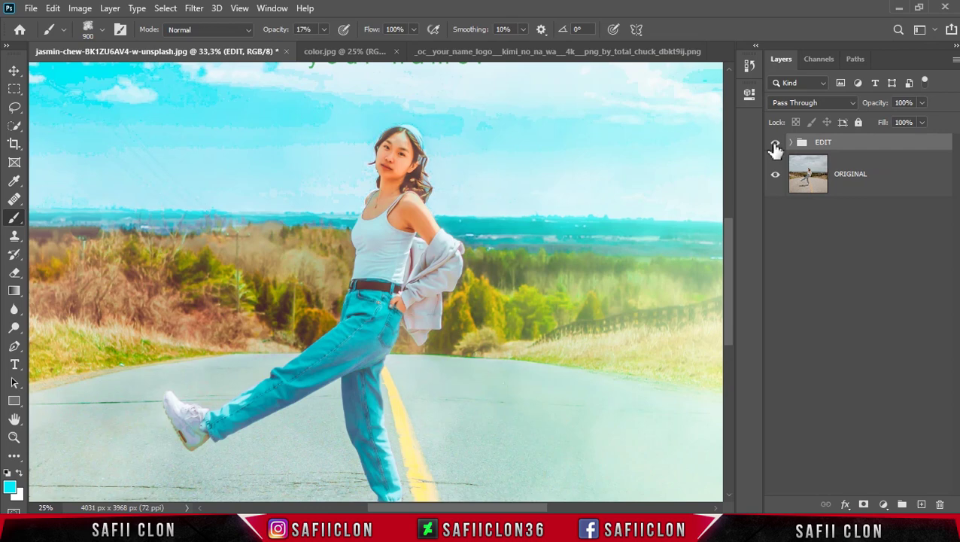
{"action": "key", "text": "ctrl+minus"}
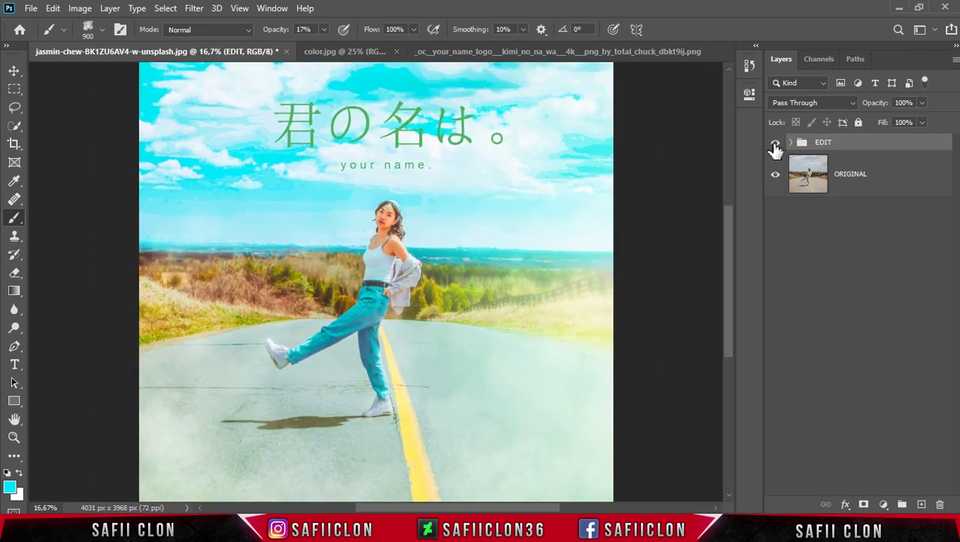